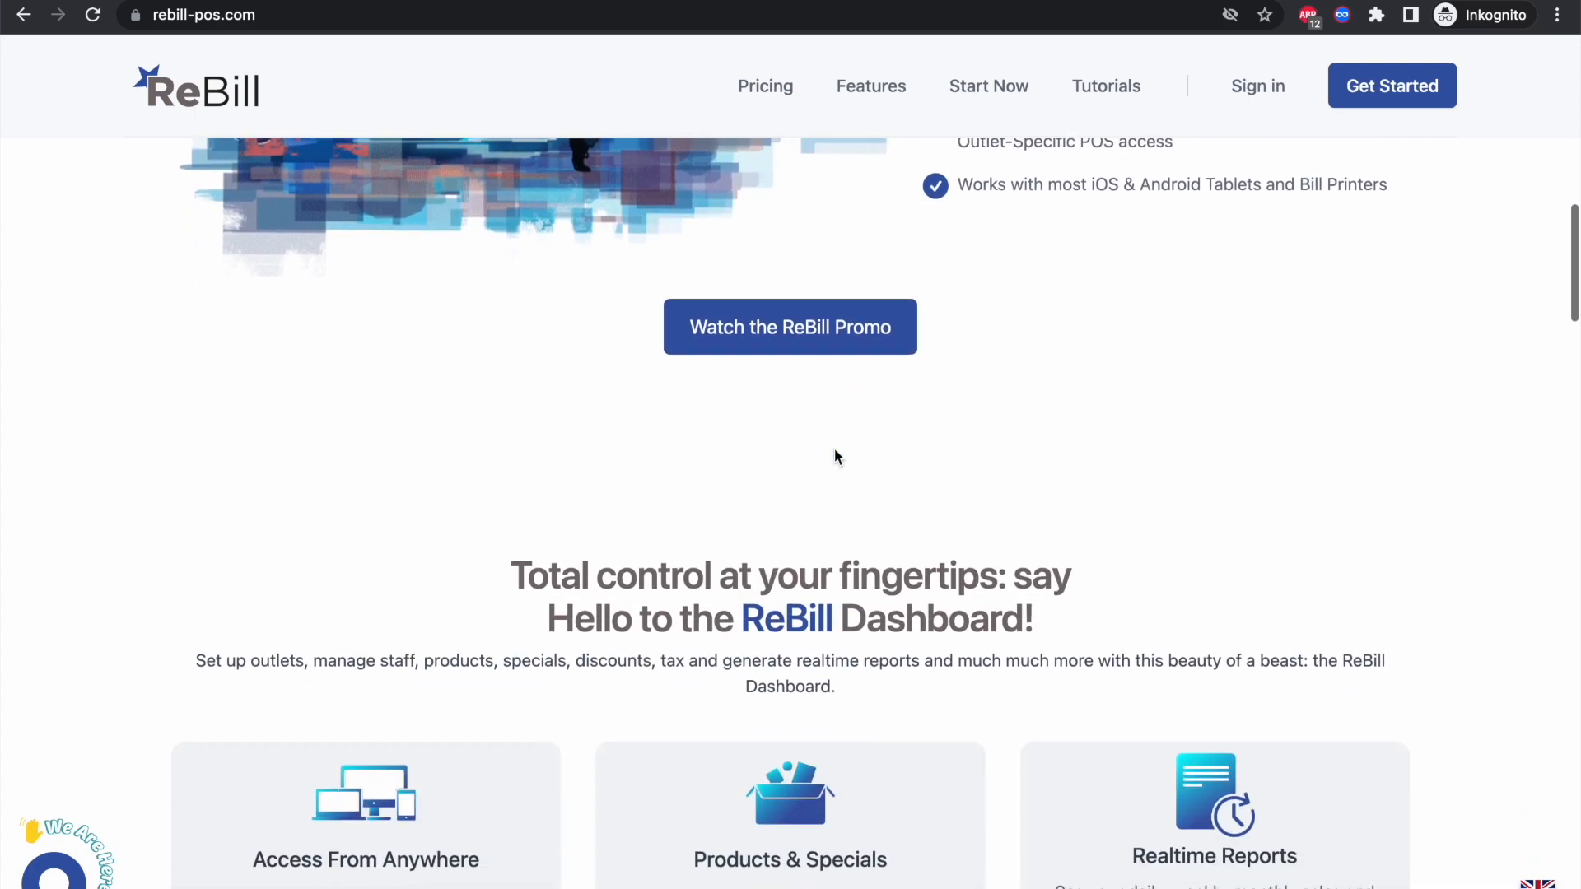
# Step: Scroll down the ReBill homepage through the features and pricing plans
pyautogui.scroll(-12, 835, 456)
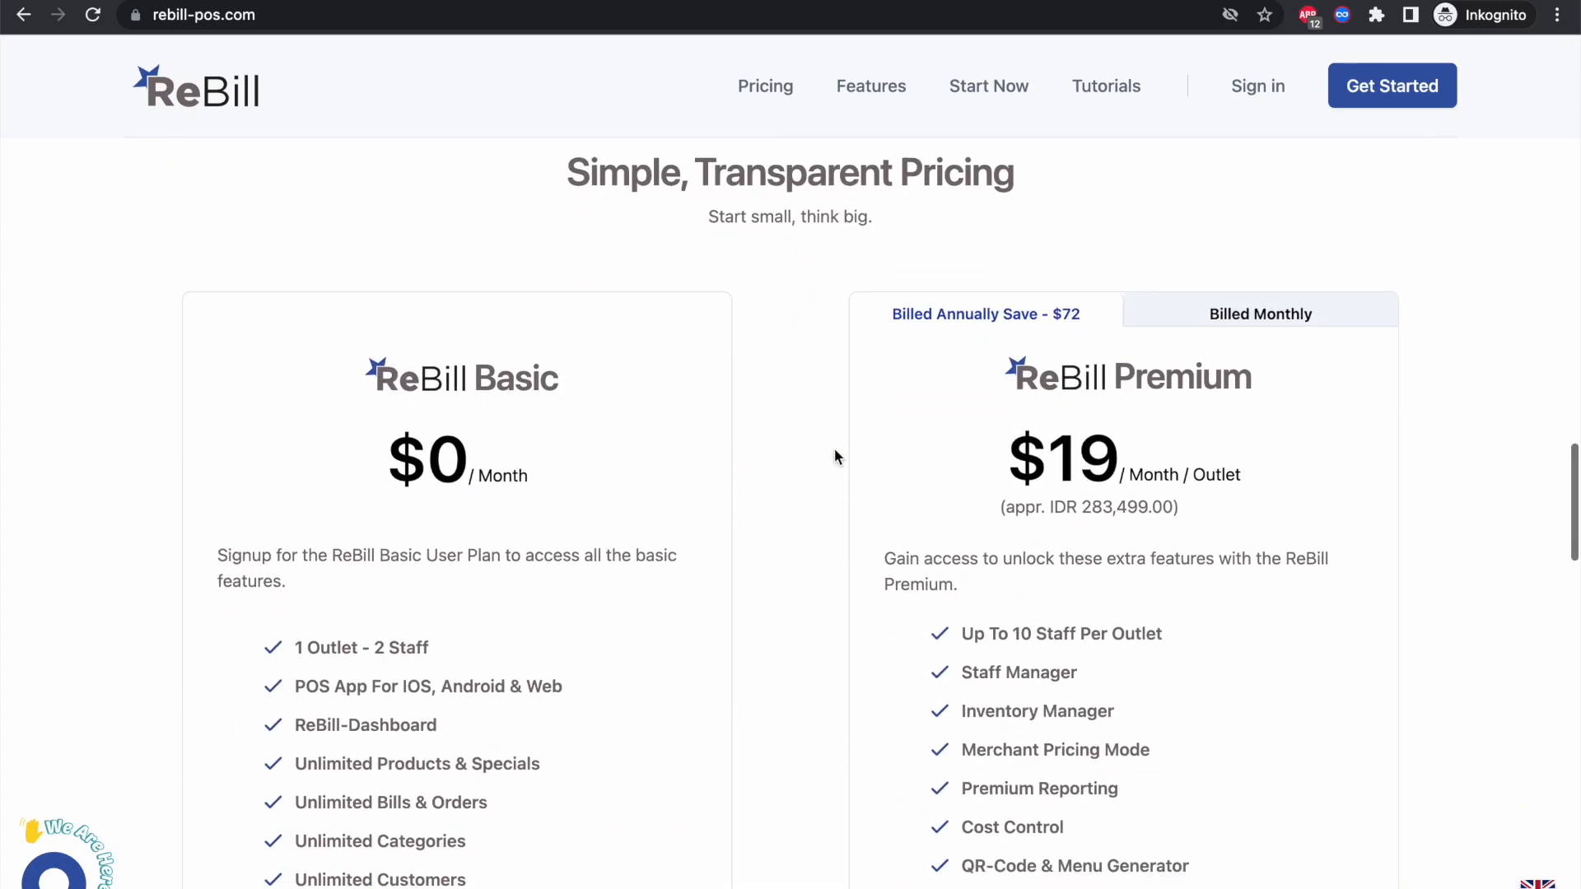
pyautogui.scroll(-2, 835, 450)
pyautogui.scroll(-2, 992, 451)
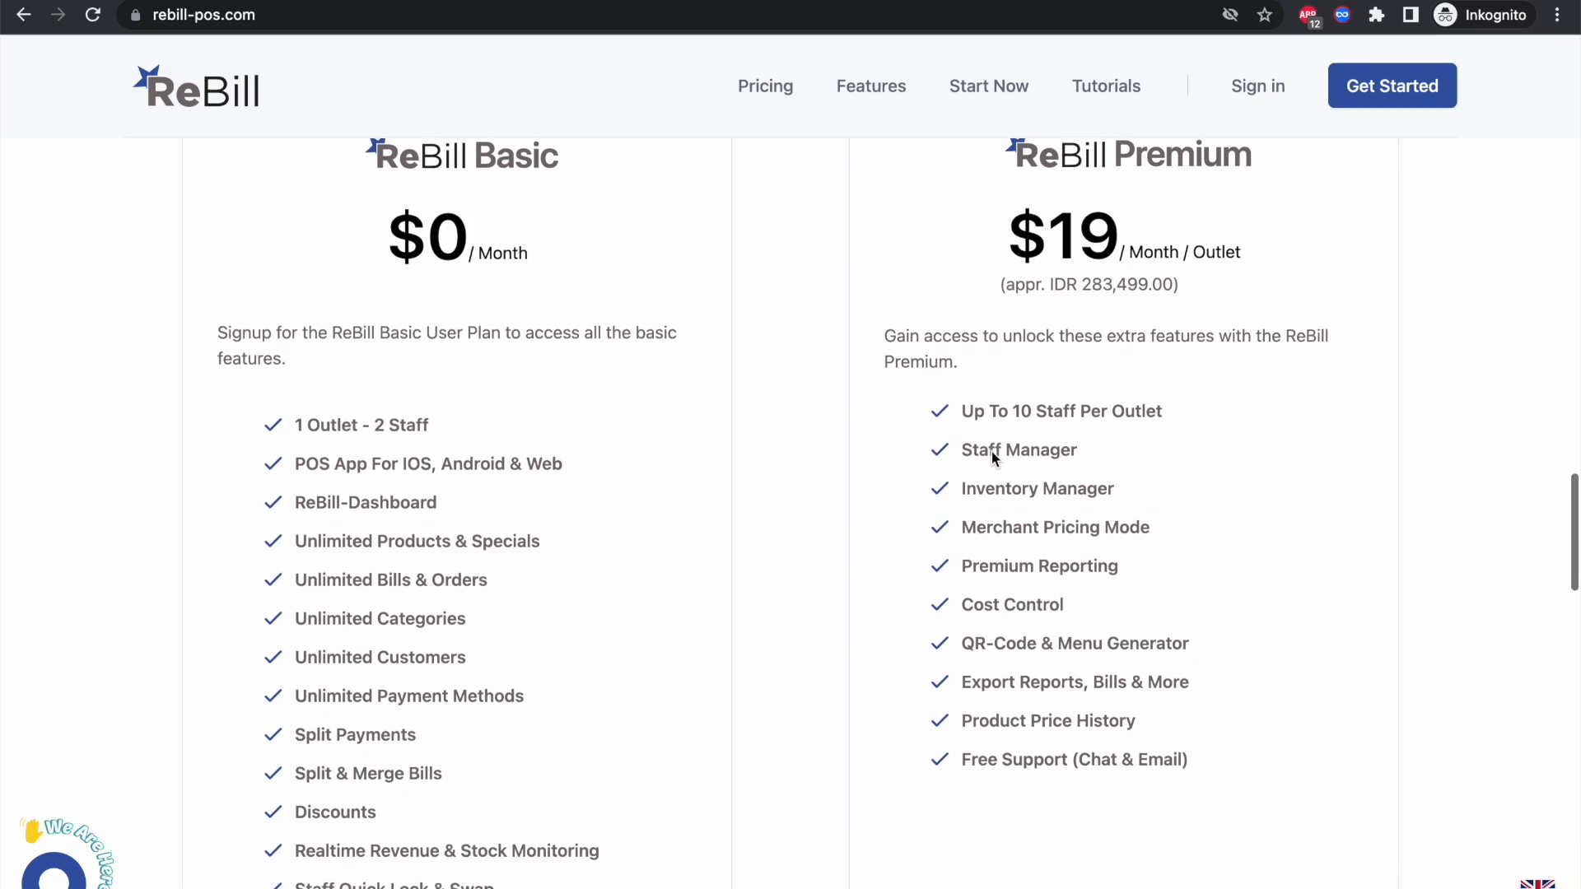
pyautogui.scroll(-2, 473, 599)
pyautogui.scroll(-2, 474, 601)
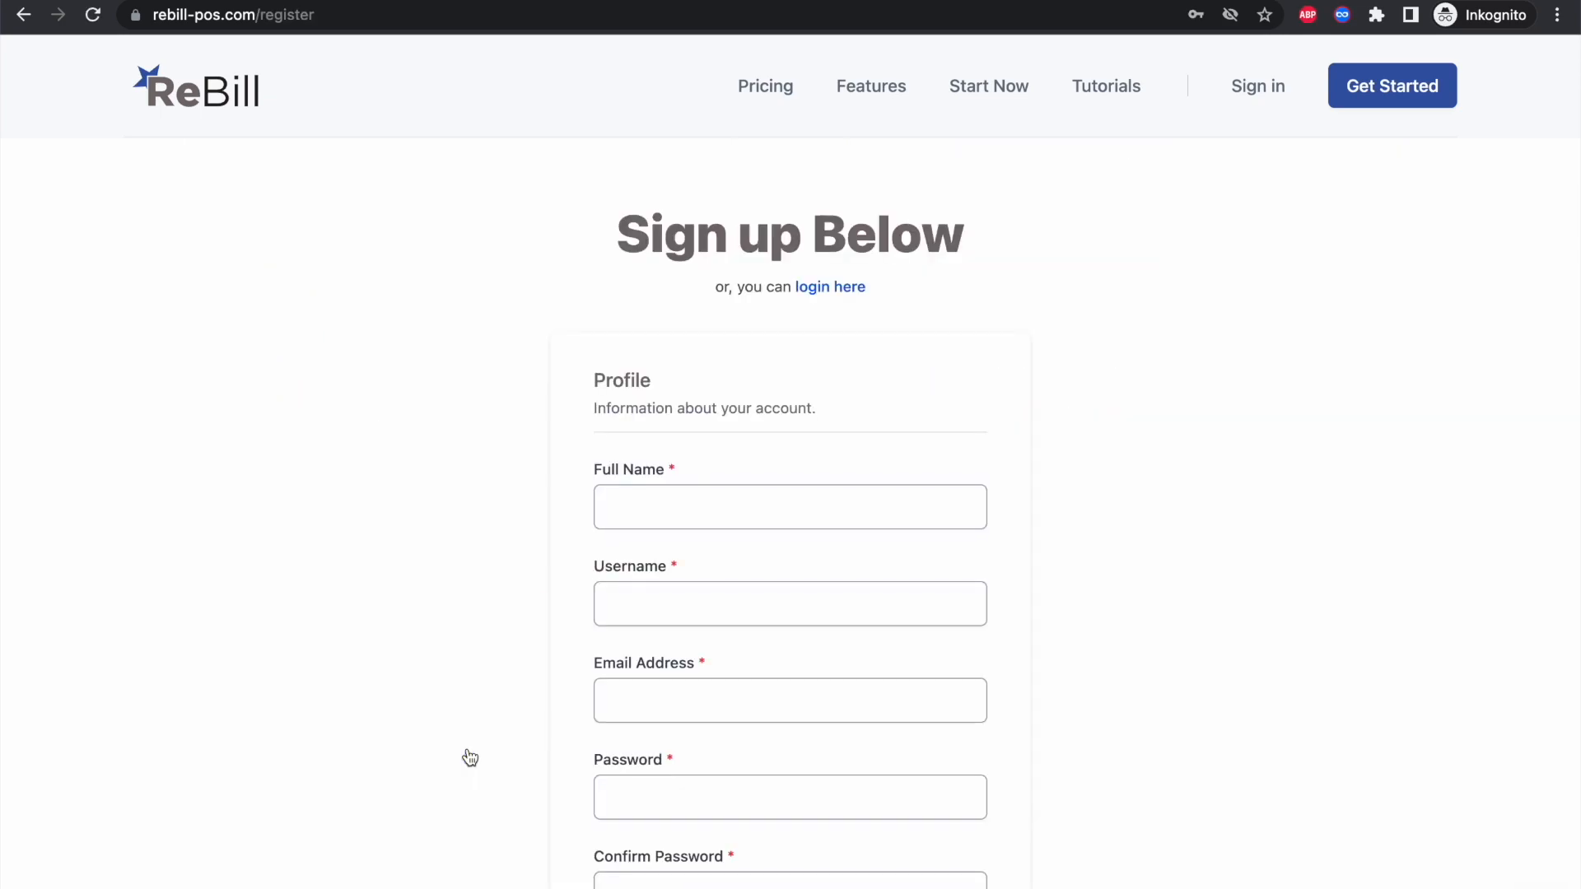
# Step: Enter the account holder's name, username, email and password (twice) in the sign-up form
pyautogui.click(705, 505)
pyautogui.write('Jon')
pyautogui.press('BackSpace')
pyautogui.press('Tab')
pyautogui.write('Doe')
pyautogui.press('Tab')
pyautogui.press('Tab')
pyautogui.scroll(-1, 685, 688)
pyautogui.write('••••••••')
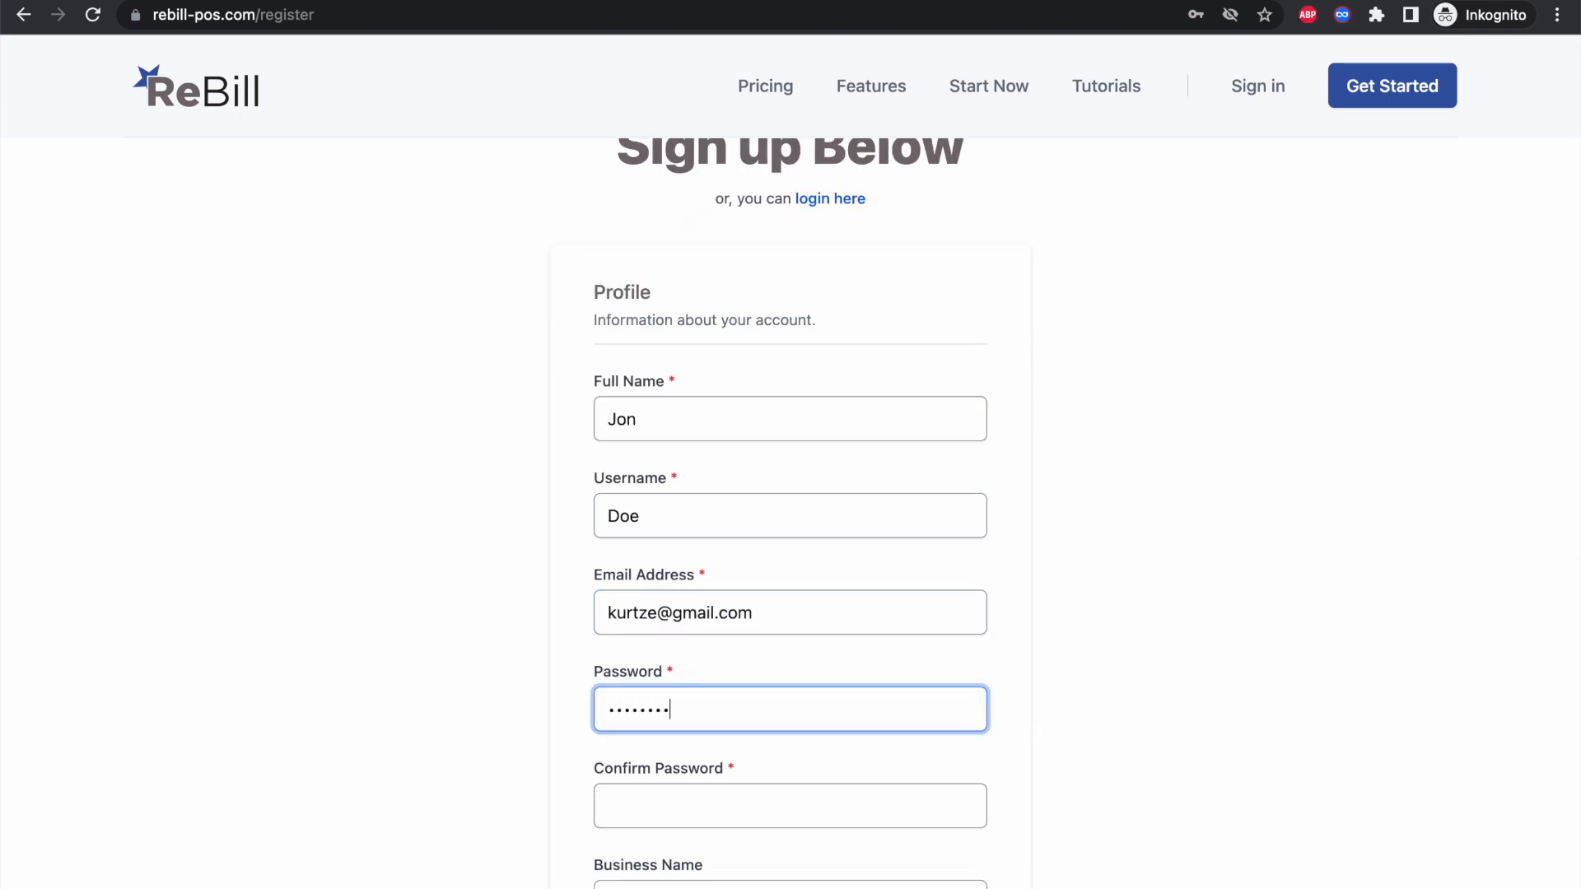
pyautogui.write('•')
pyautogui.press('Tab')
pyautogui.write('•••••••••')
# Step: Set the business name to The Bagel Meister, country Indonesia and city Jakarta
pyautogui.scroll(-3, 790, 494)
pyautogui.press('Tab')
pyautogui.write('The Bagel Meister')
pyautogui.press('Tab')
pyautogui.write('indo')
pyautogui.press('Tab')
pyautogui.write('Jakarta')
pyautogui.press('Tab')
pyautogui.scroll(-3, 699, 688)
# Step: Submit the registration, return to ReBill, and switch to the mail app
pyautogui.click(799, 666)
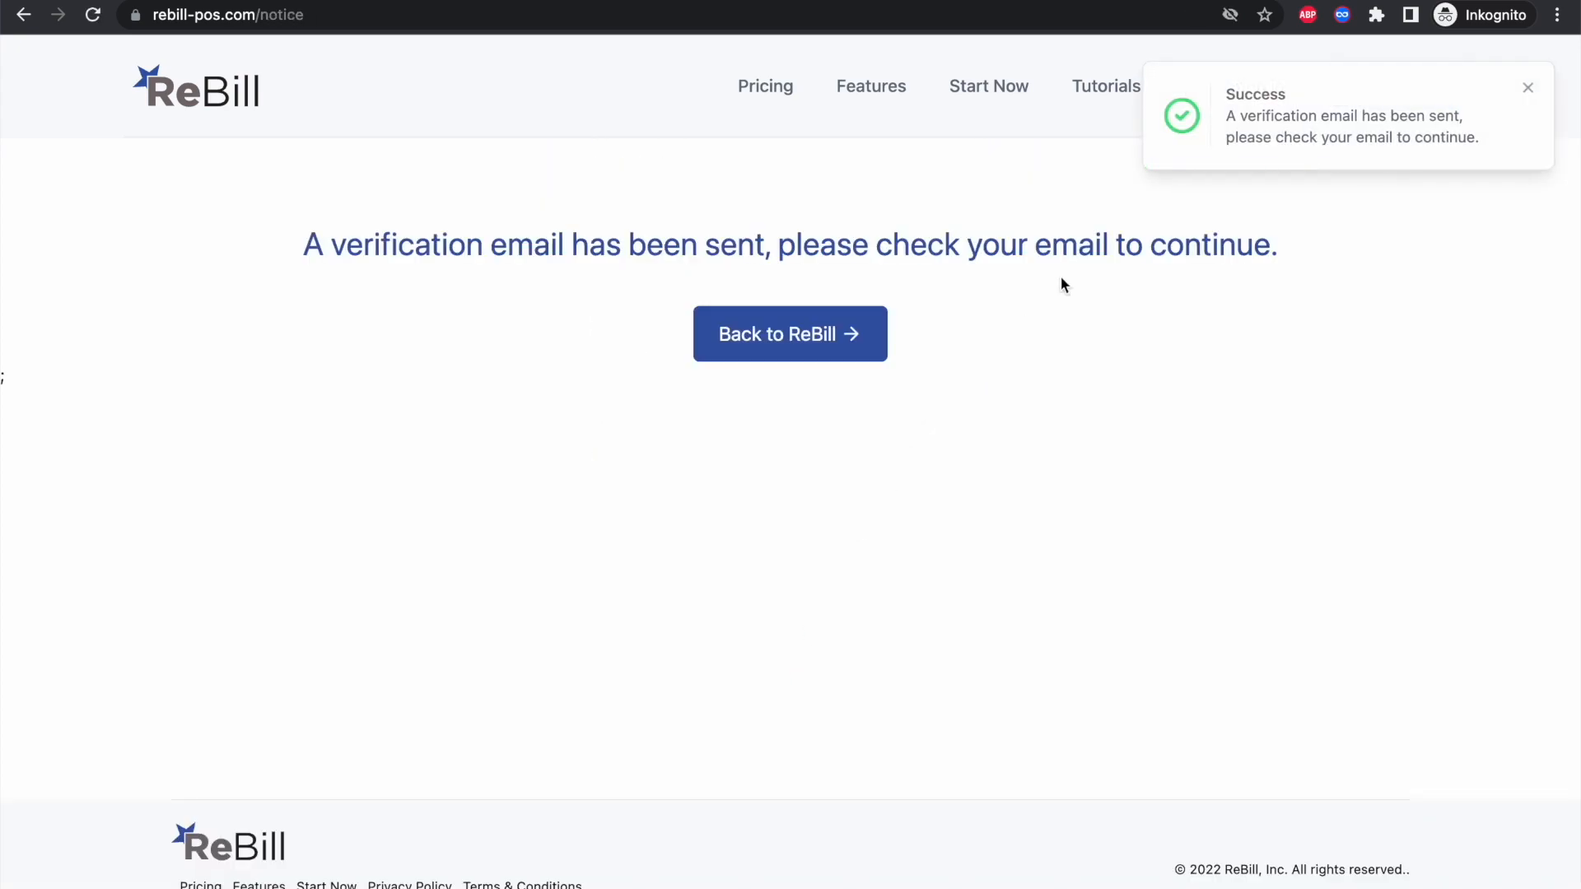
pyautogui.click(1527, 88)
pyautogui.click(793, 342)
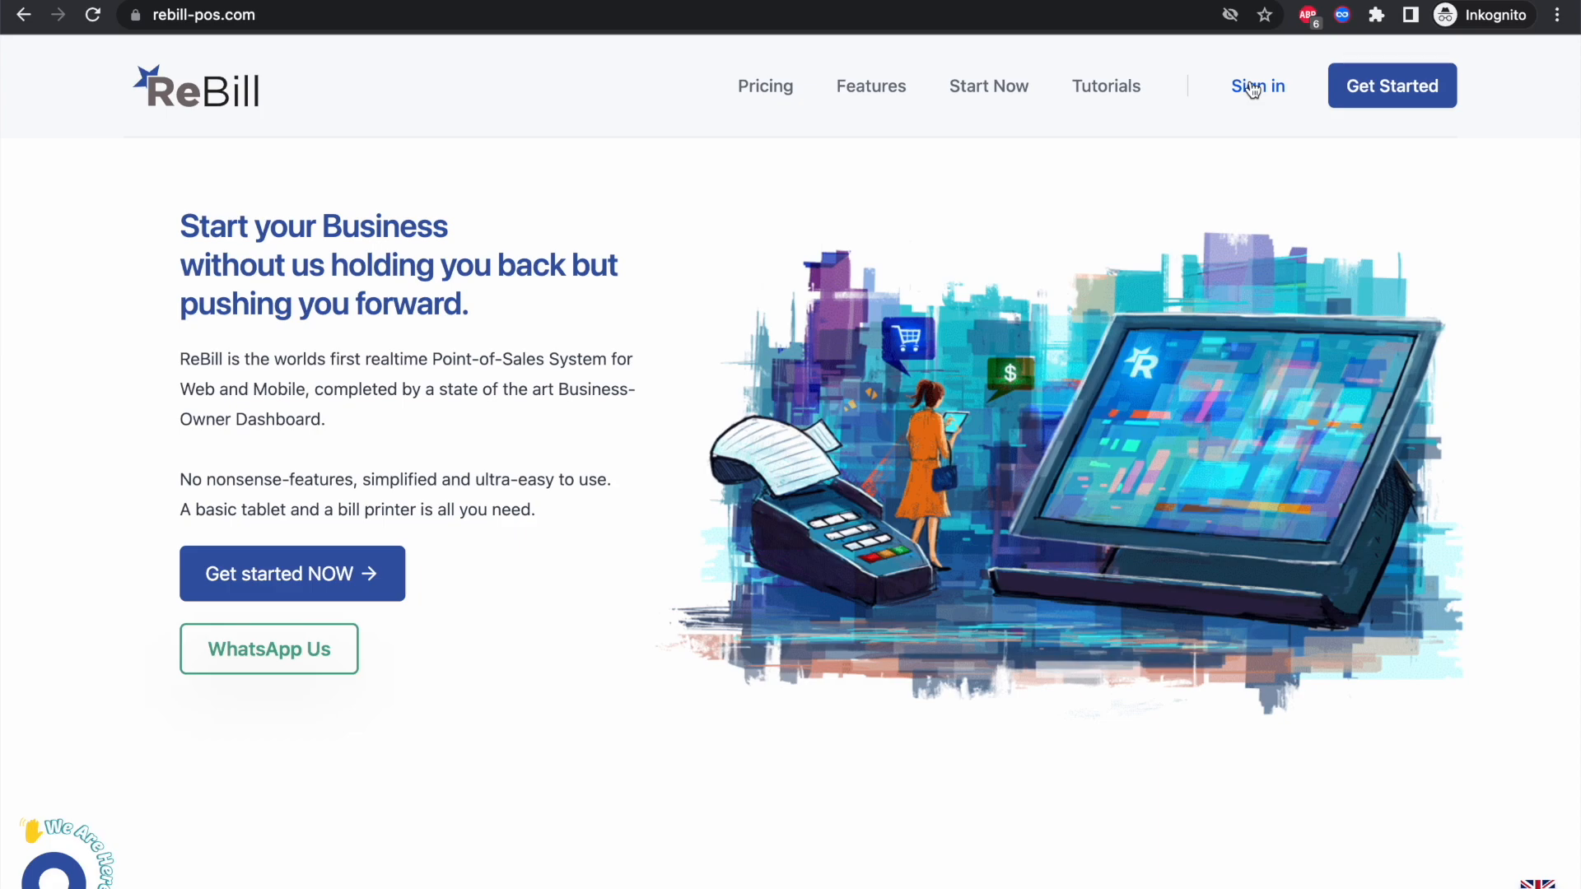
pyautogui.press('super+Tab')
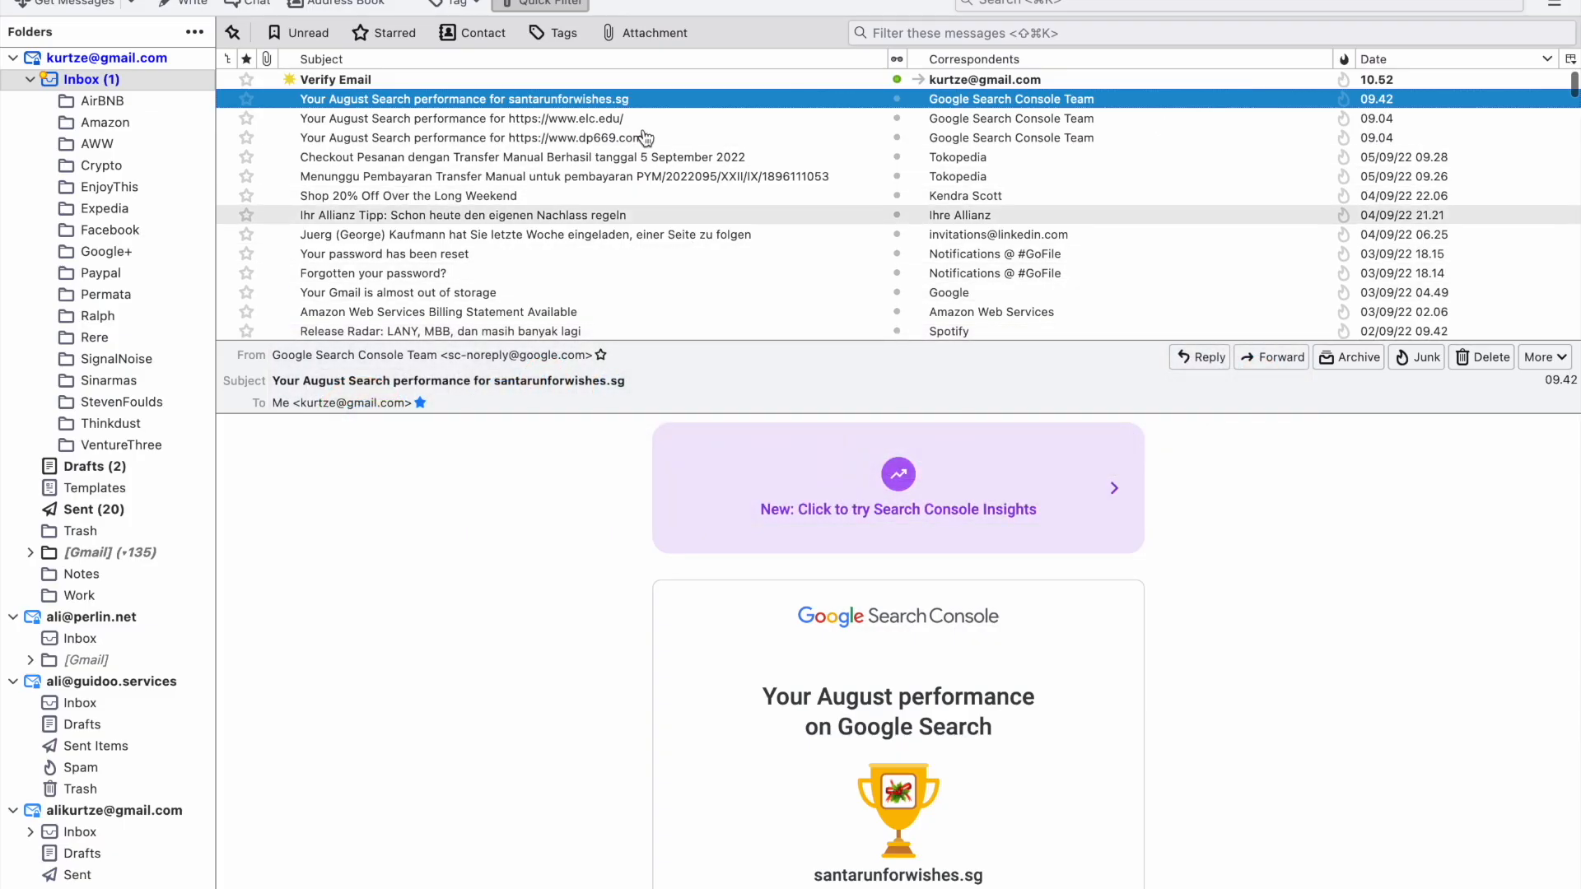
# Step: Confirm the address from the Verify Email message, then enter the account email on ReBill's login page
pyautogui.click(589, 80)
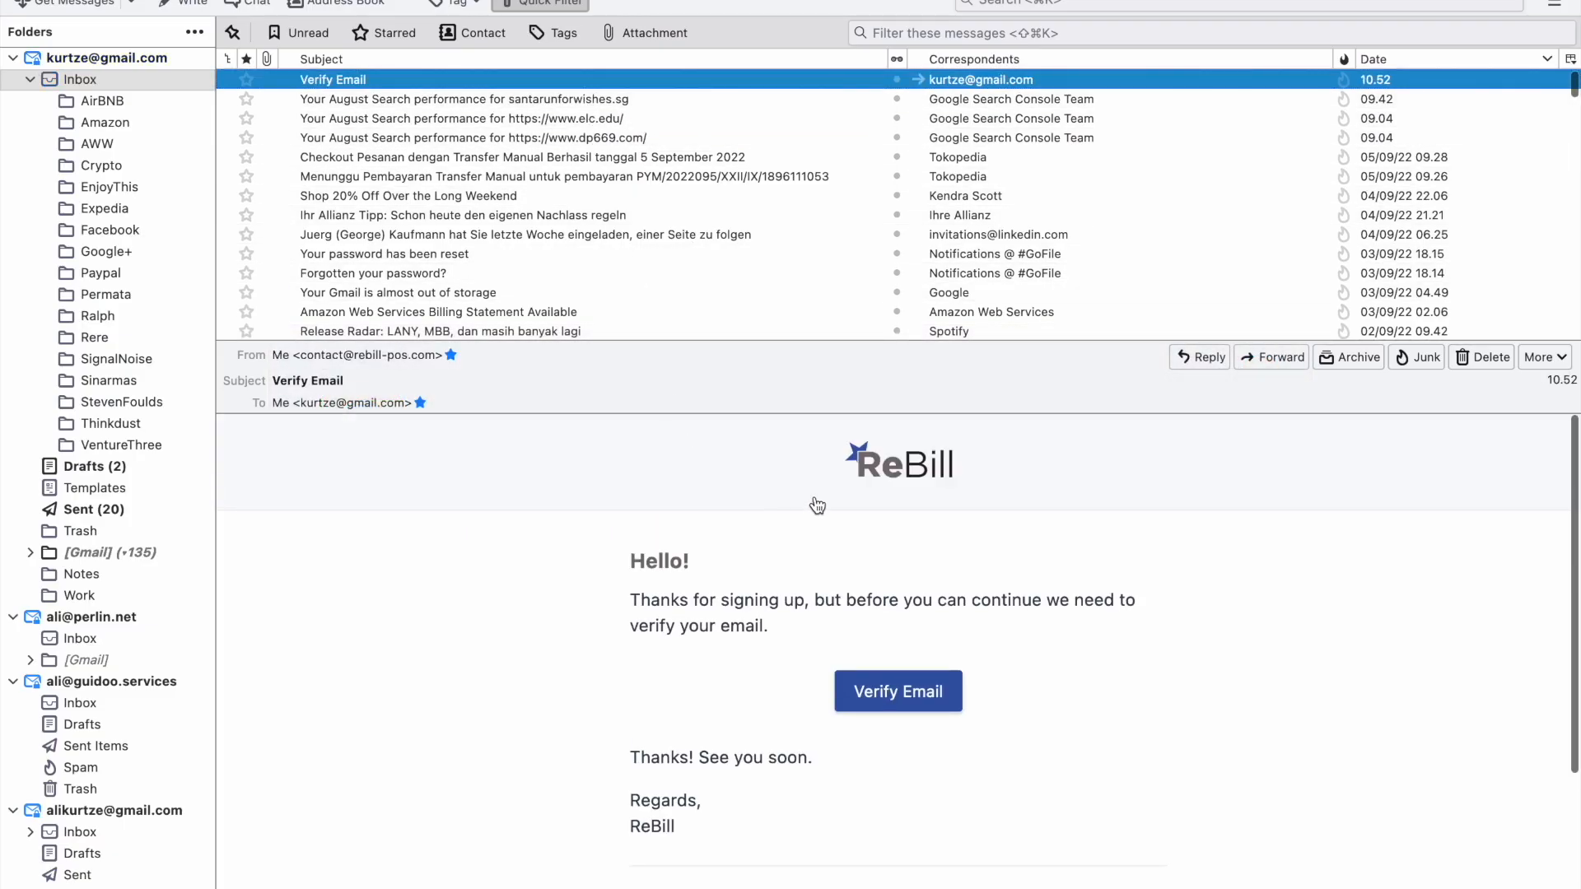
pyautogui.click(912, 696)
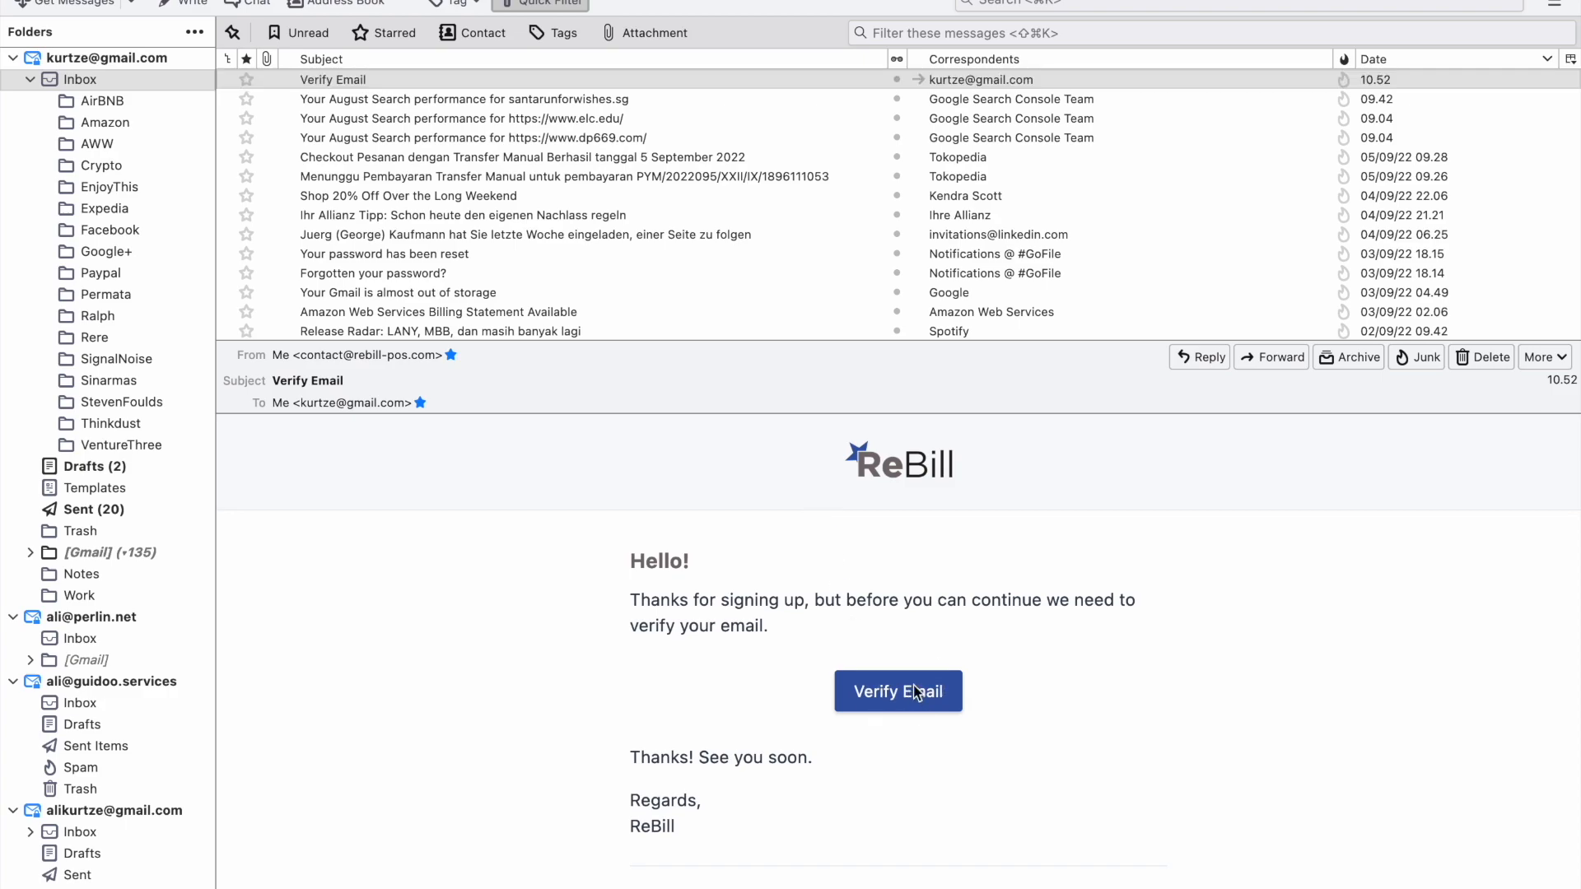
pyautogui.click(790, 334)
pyautogui.click(659, 455)
pyautogui.press('Tab')
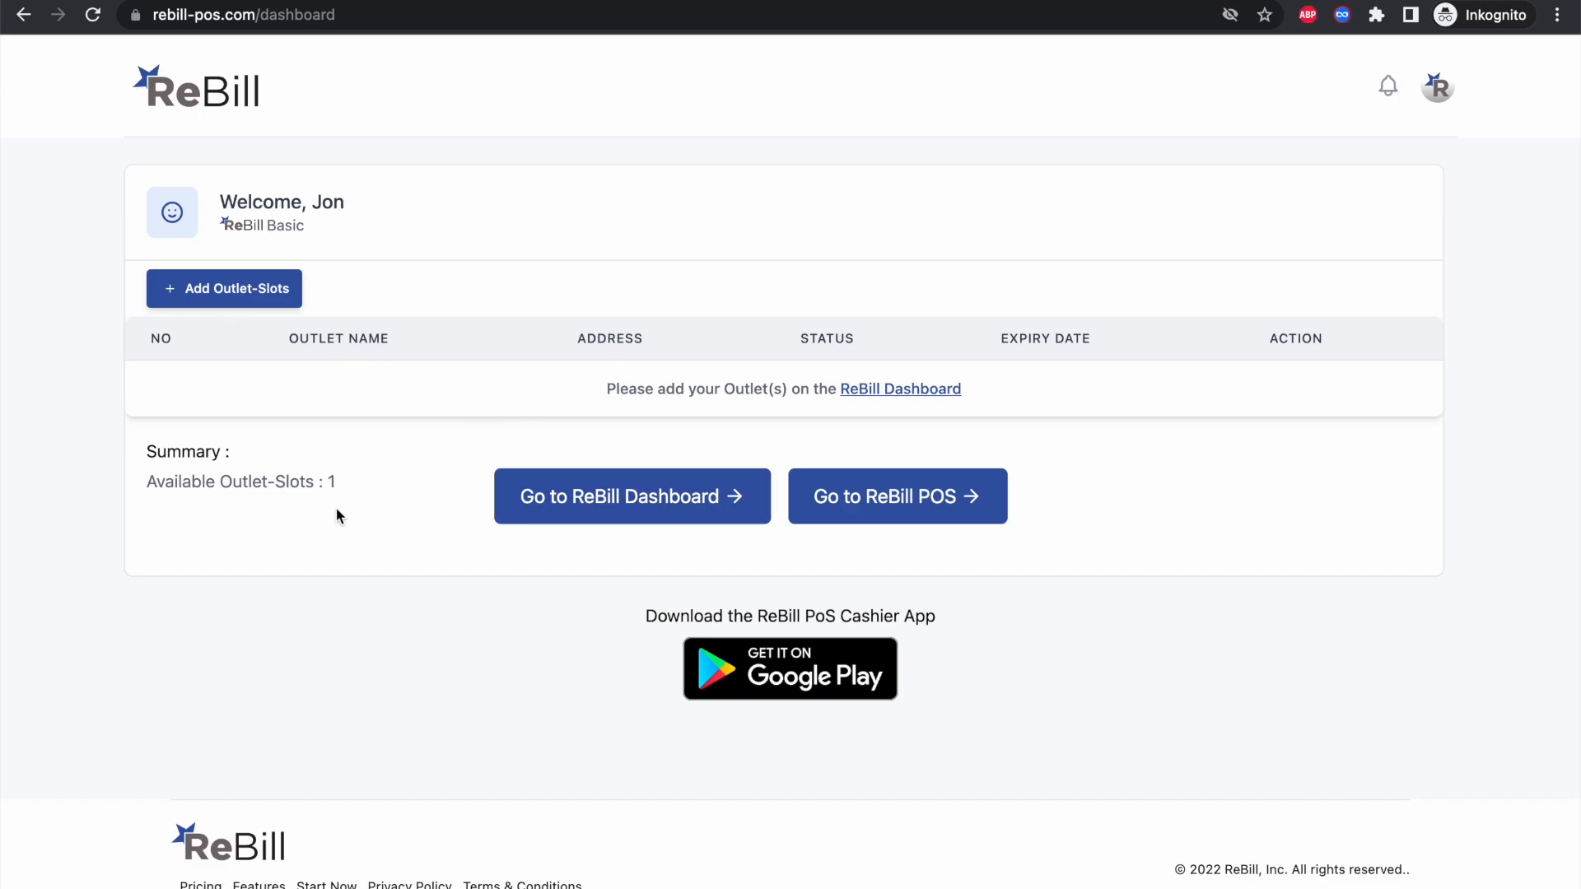
pyautogui.click(514, 493)
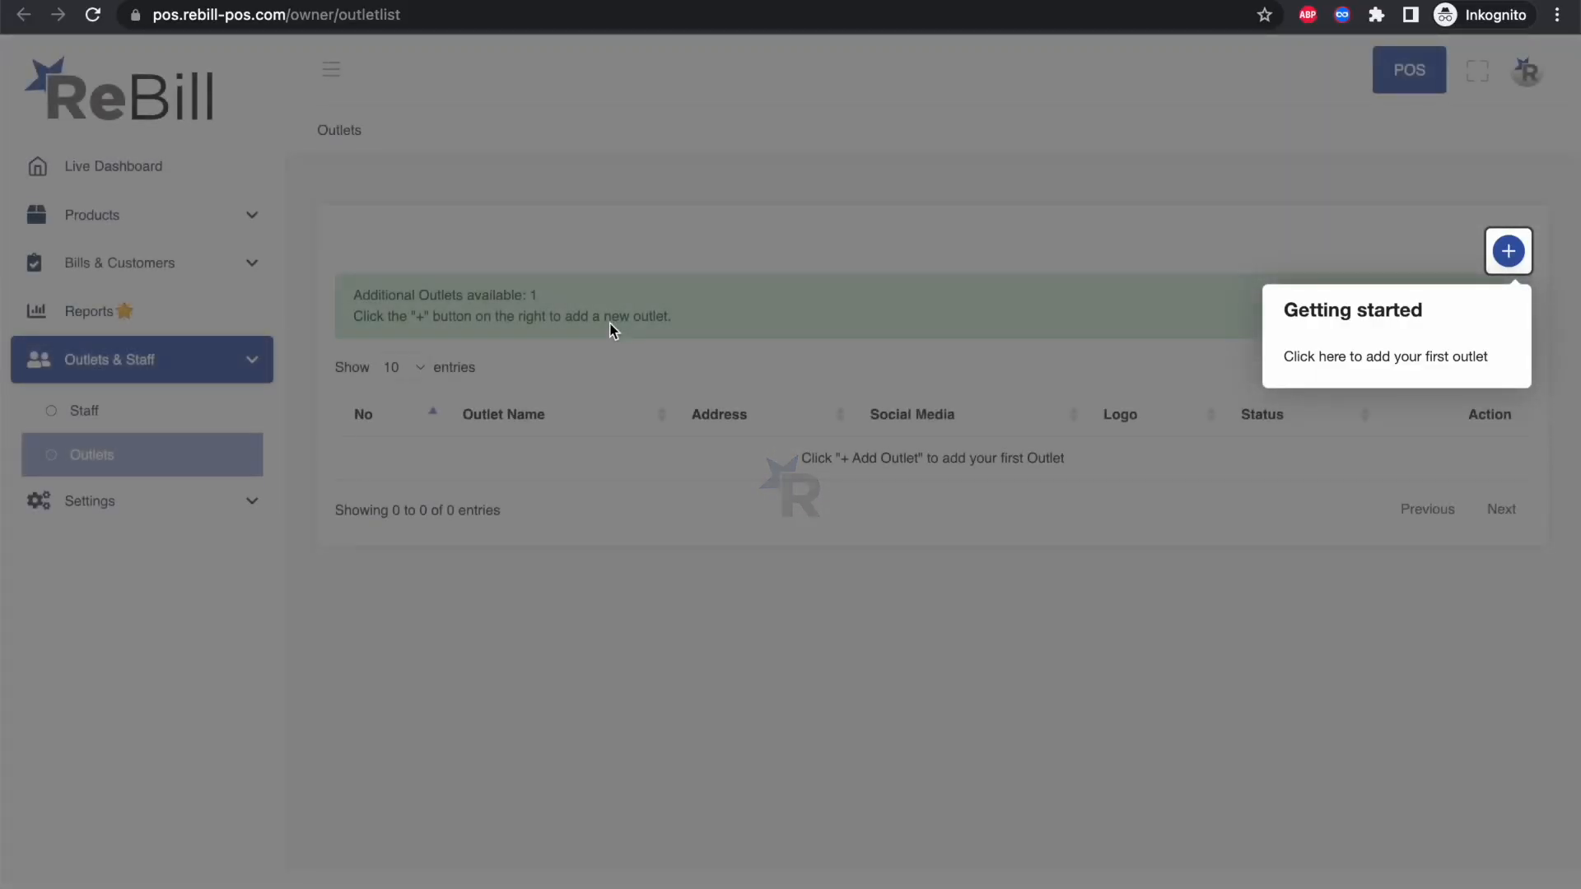
pyautogui.click(1509, 255)
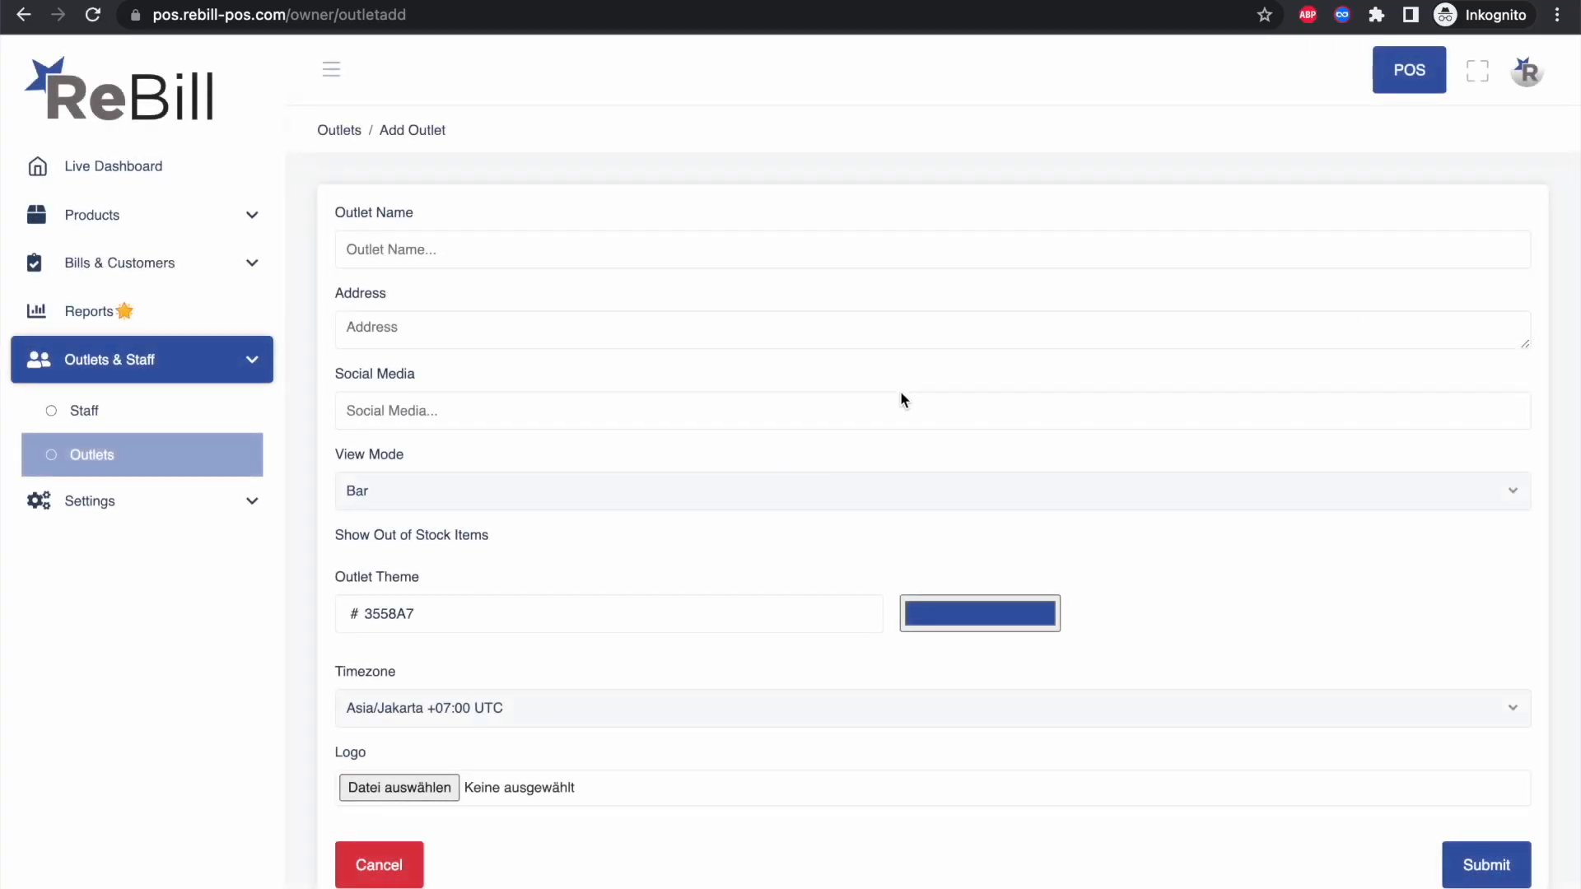
pyautogui.click(489, 248)
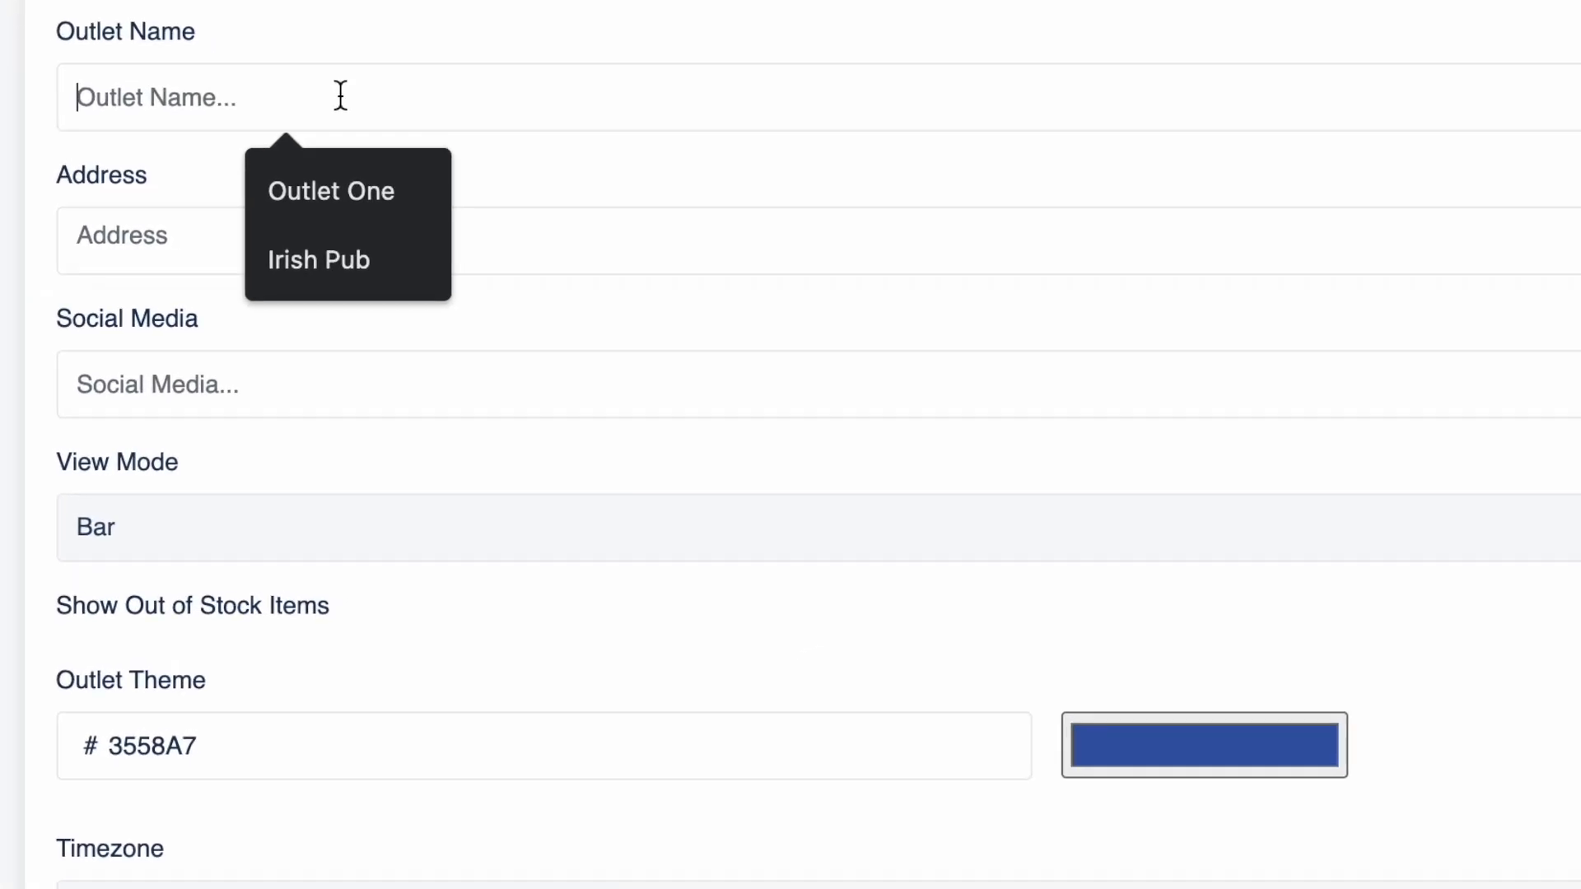
pyautogui.write('The BAgel')
pyautogui.press('BackSpace')
pyautogui.press('BackSpace')
pyautogui.press('BackSpace')
pyautogui.press('BackSpace')
pyautogui.press('BackSpace')
pyautogui.write('agel Meister Jakarta')
pyautogui.press('Tab')
pyautogui.write('Jakarta')
pyautogui.press('Tab')
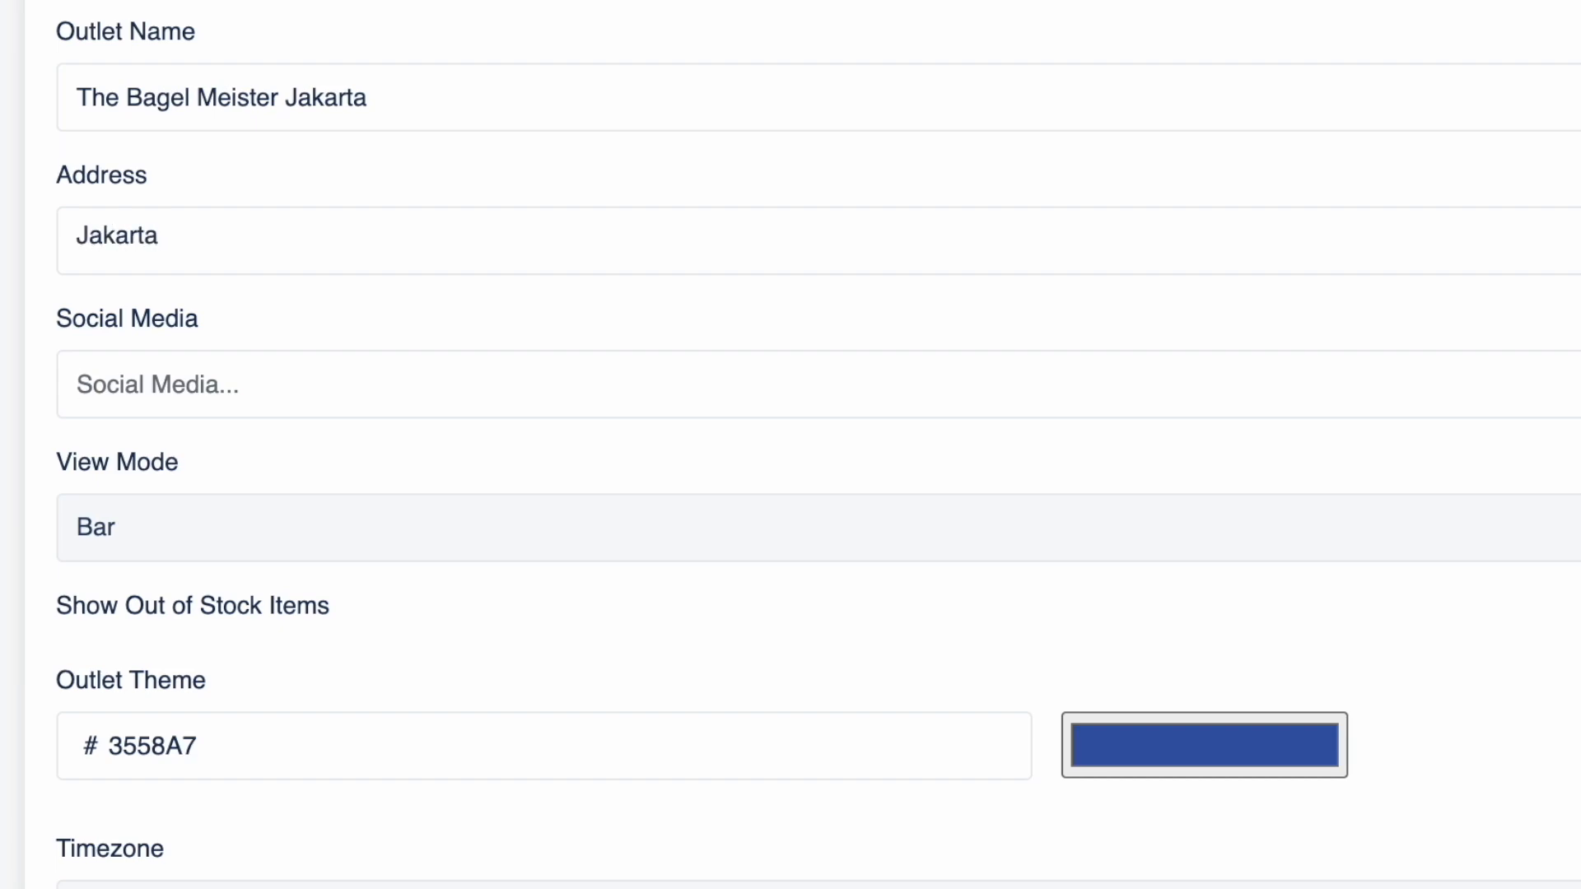
pyautogui.write('@bagelmeister')
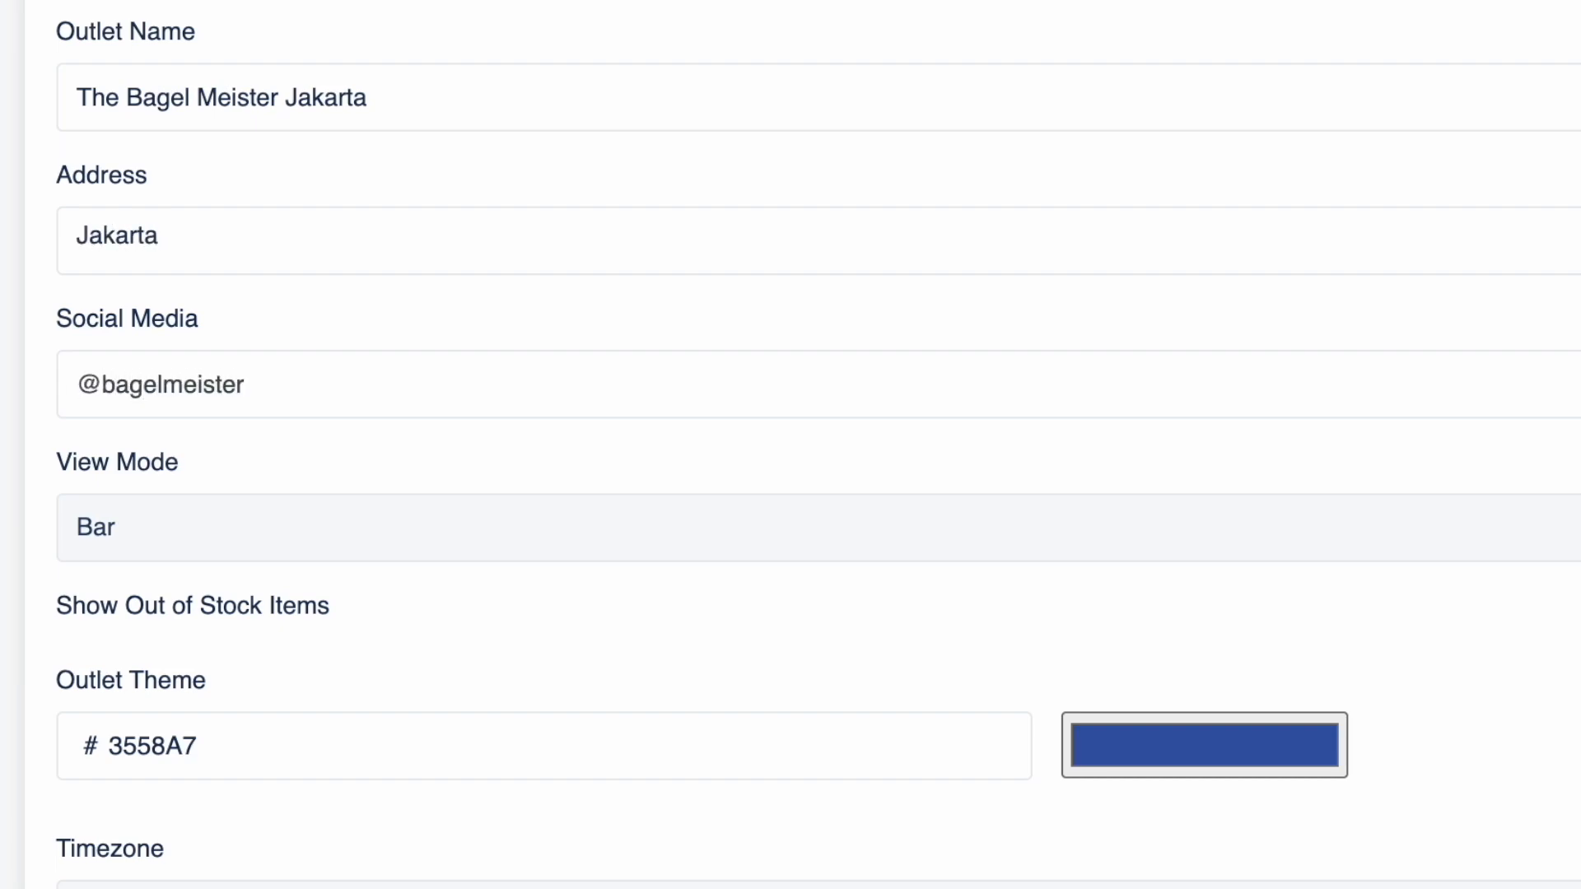
pyautogui.write('_jakarta')
# Step: Give the outlet an orange theme, Asia/Jakarta timezone and bagel_LOGO.jpg logo, then submit it
pyautogui.scroll(-3, 157, 543)
pyautogui.click(1128, 610)
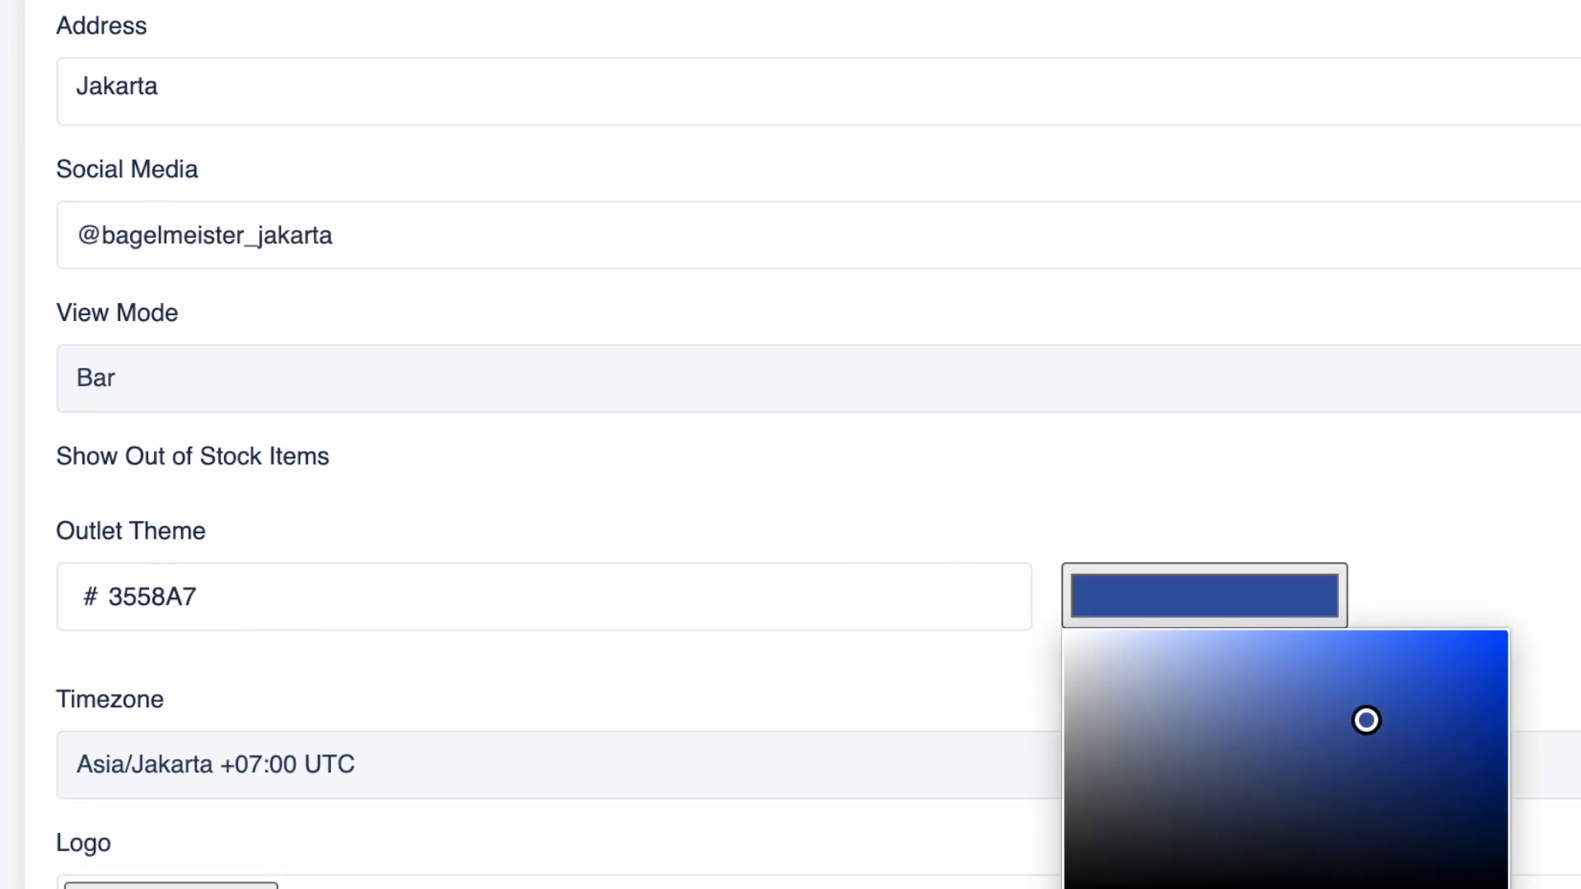
pyautogui.moveTo(1414, 751); pyautogui.dragTo(1482, 652)
pyautogui.click(370, 763)
pyautogui.click(371, 763)
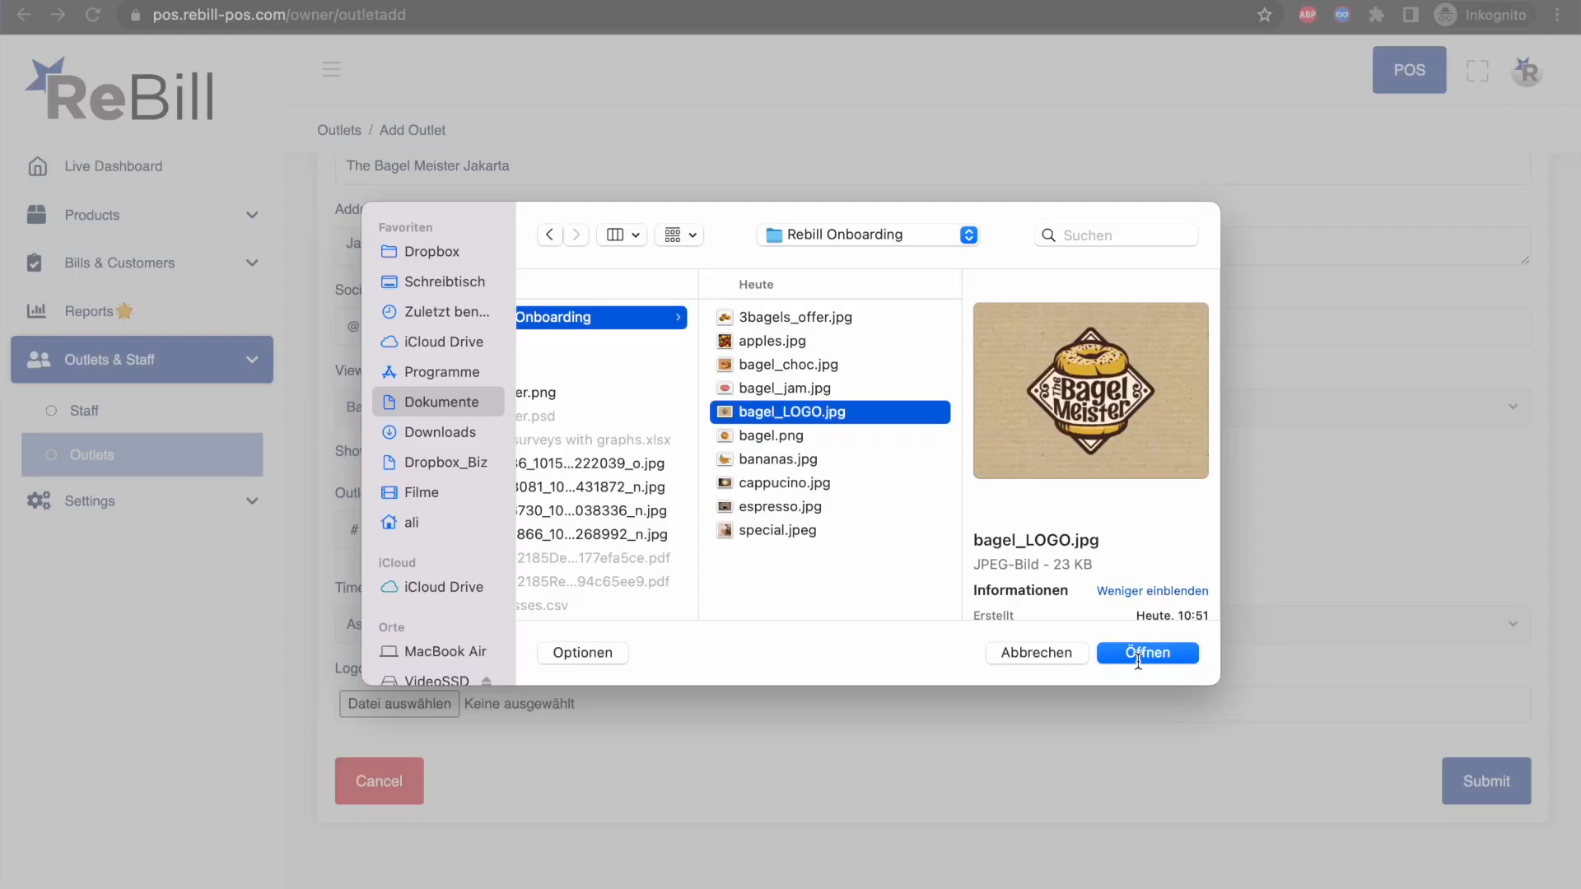
pyautogui.click(1144, 652)
pyautogui.scroll(-1, 677, 700)
pyautogui.scroll(-2, 677, 699)
pyautogui.click(1466, 767)
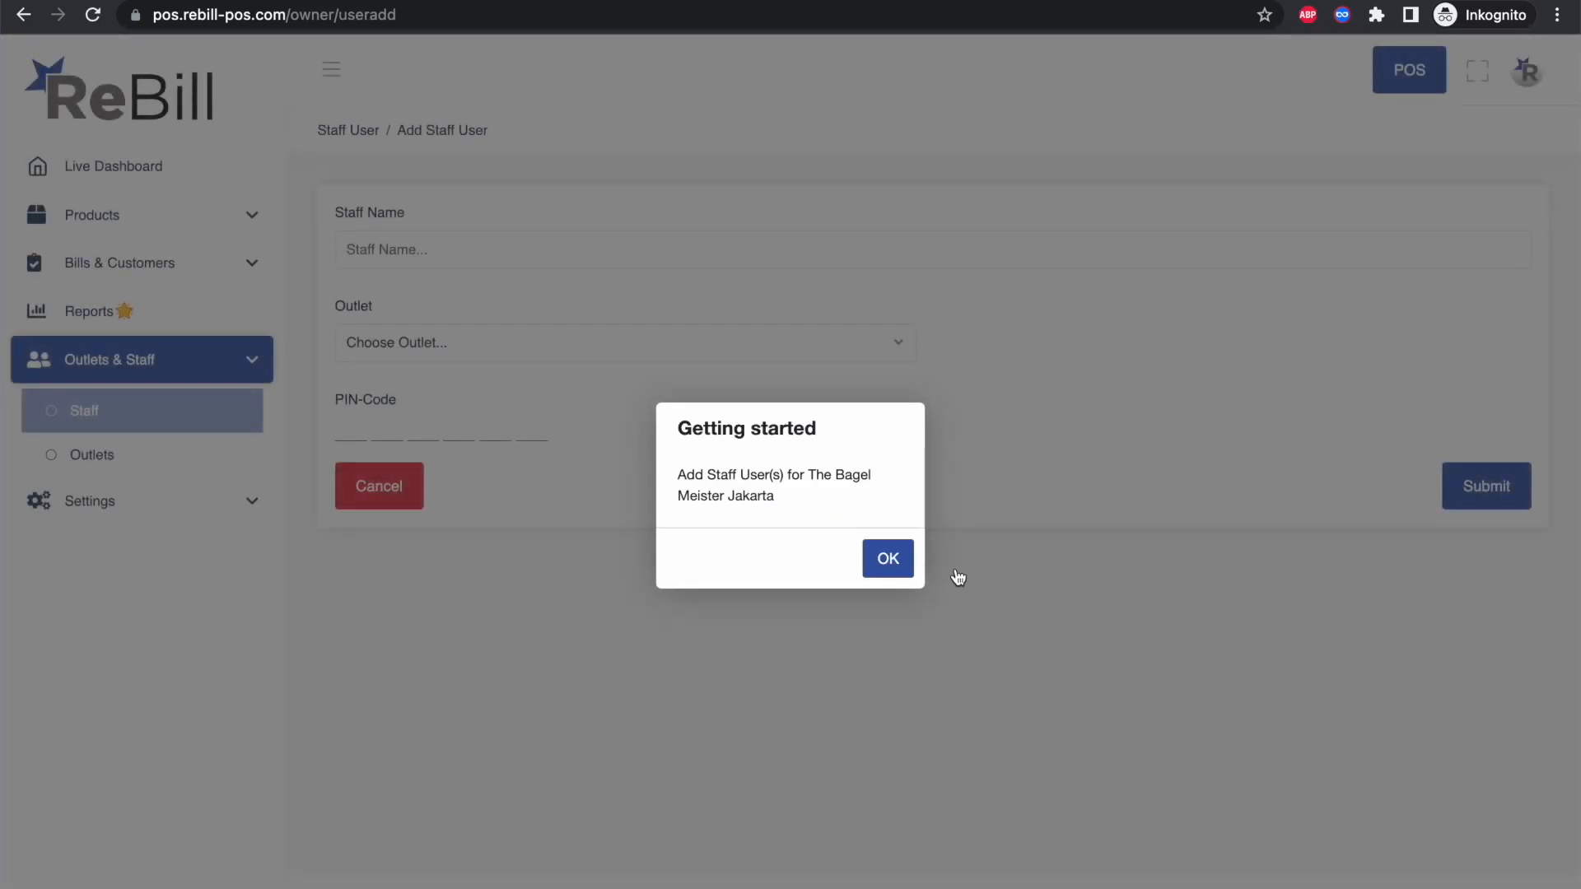
# Step: Dismiss the getting-started tip and save a staff user with a name and six-digit PIN
pyautogui.click(887, 564)
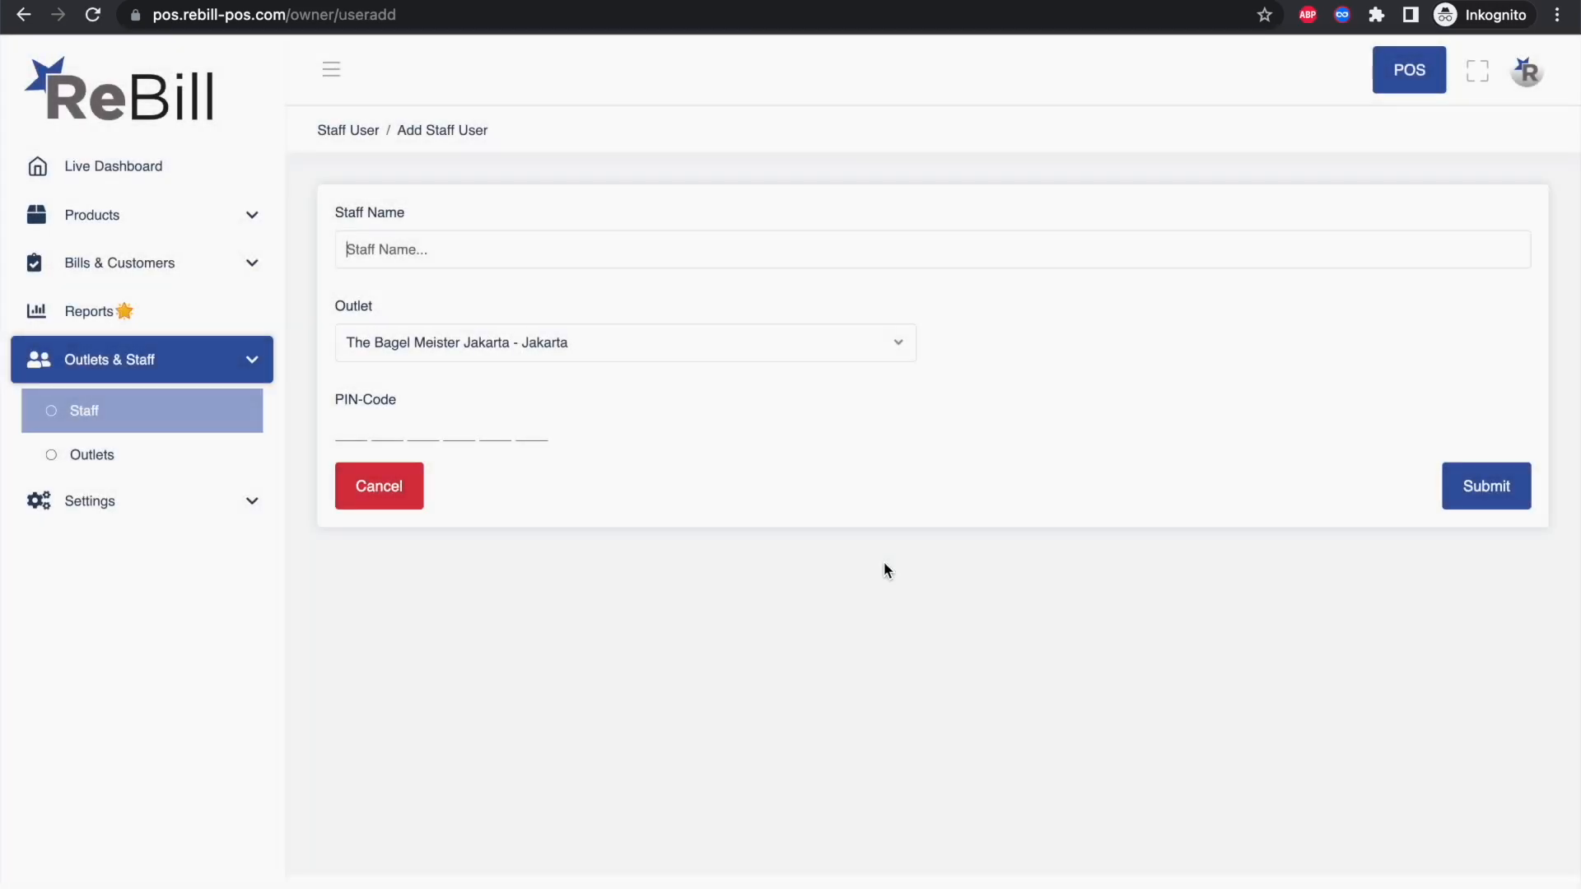
pyautogui.write('J')
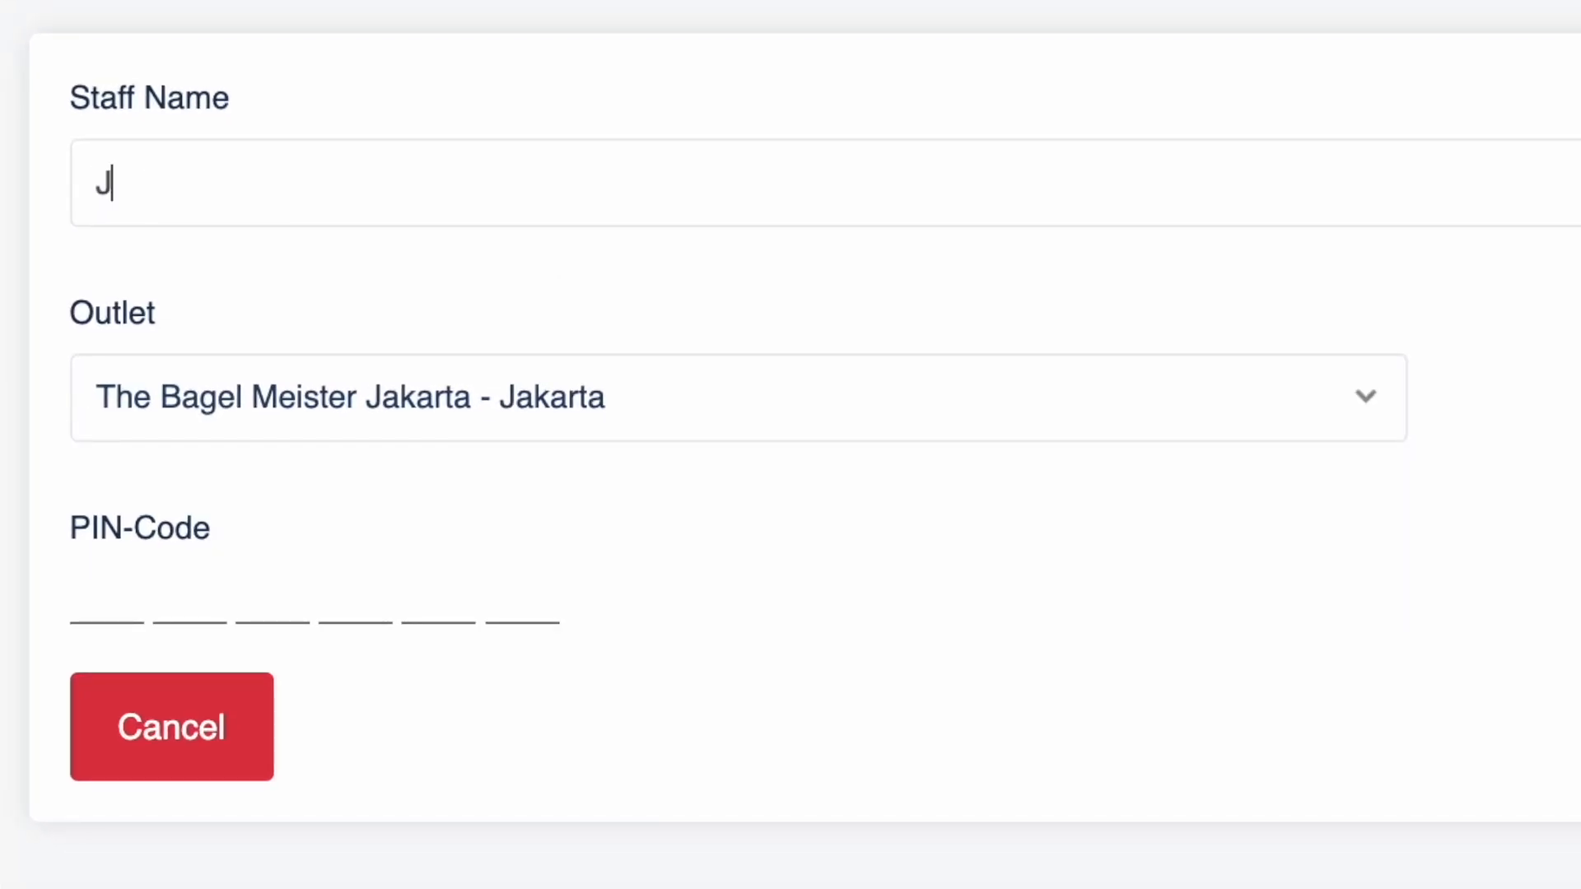
pyautogui.write('onny')
pyautogui.click(106, 591)
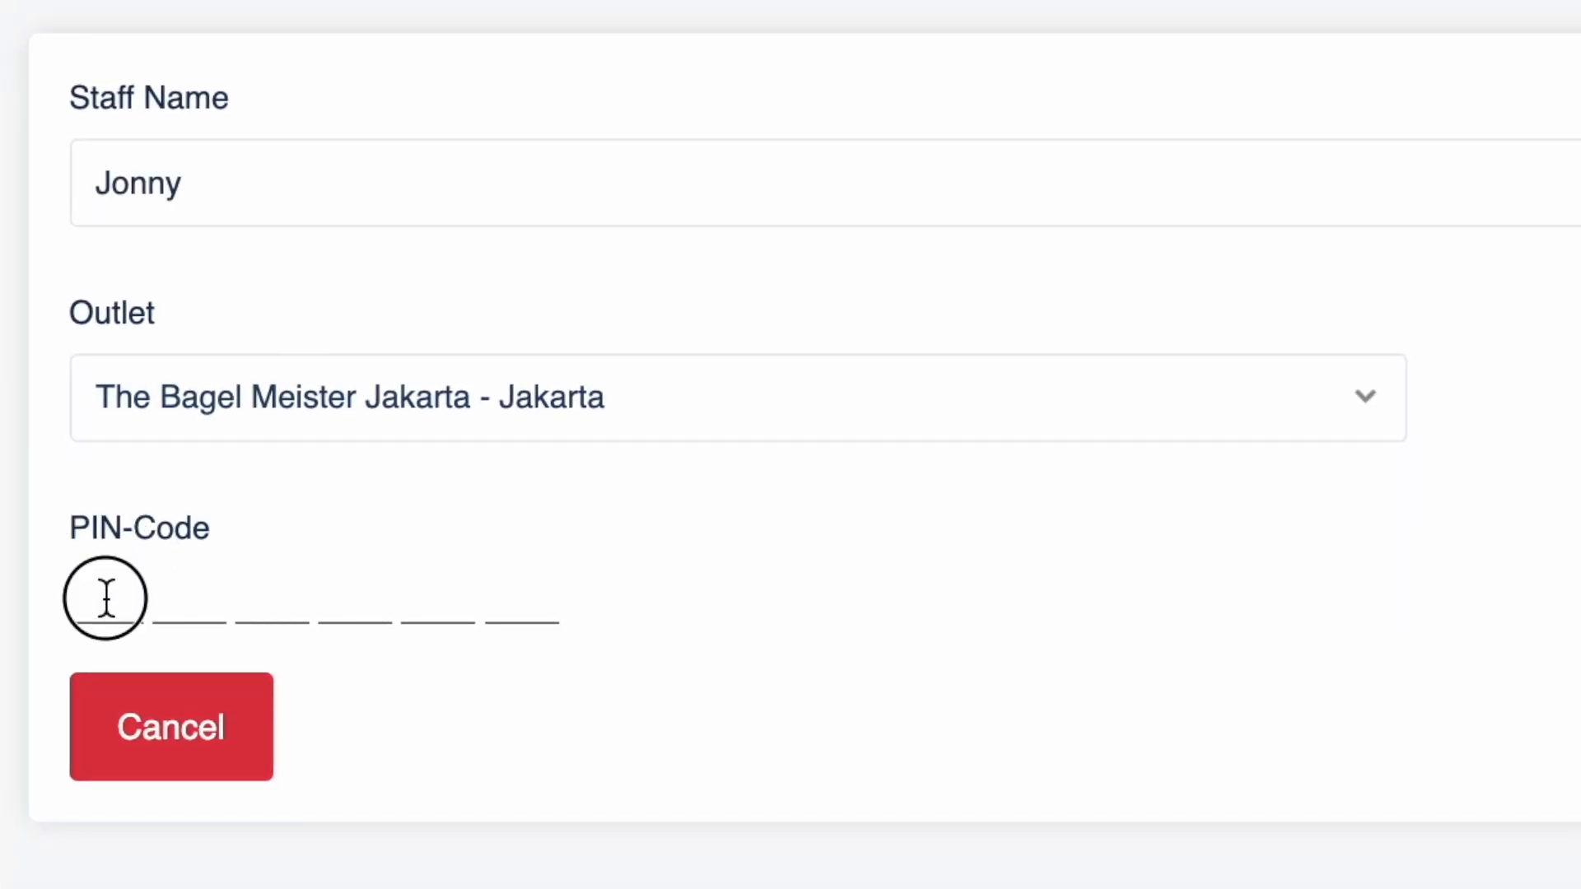
pyautogui.write('123456')
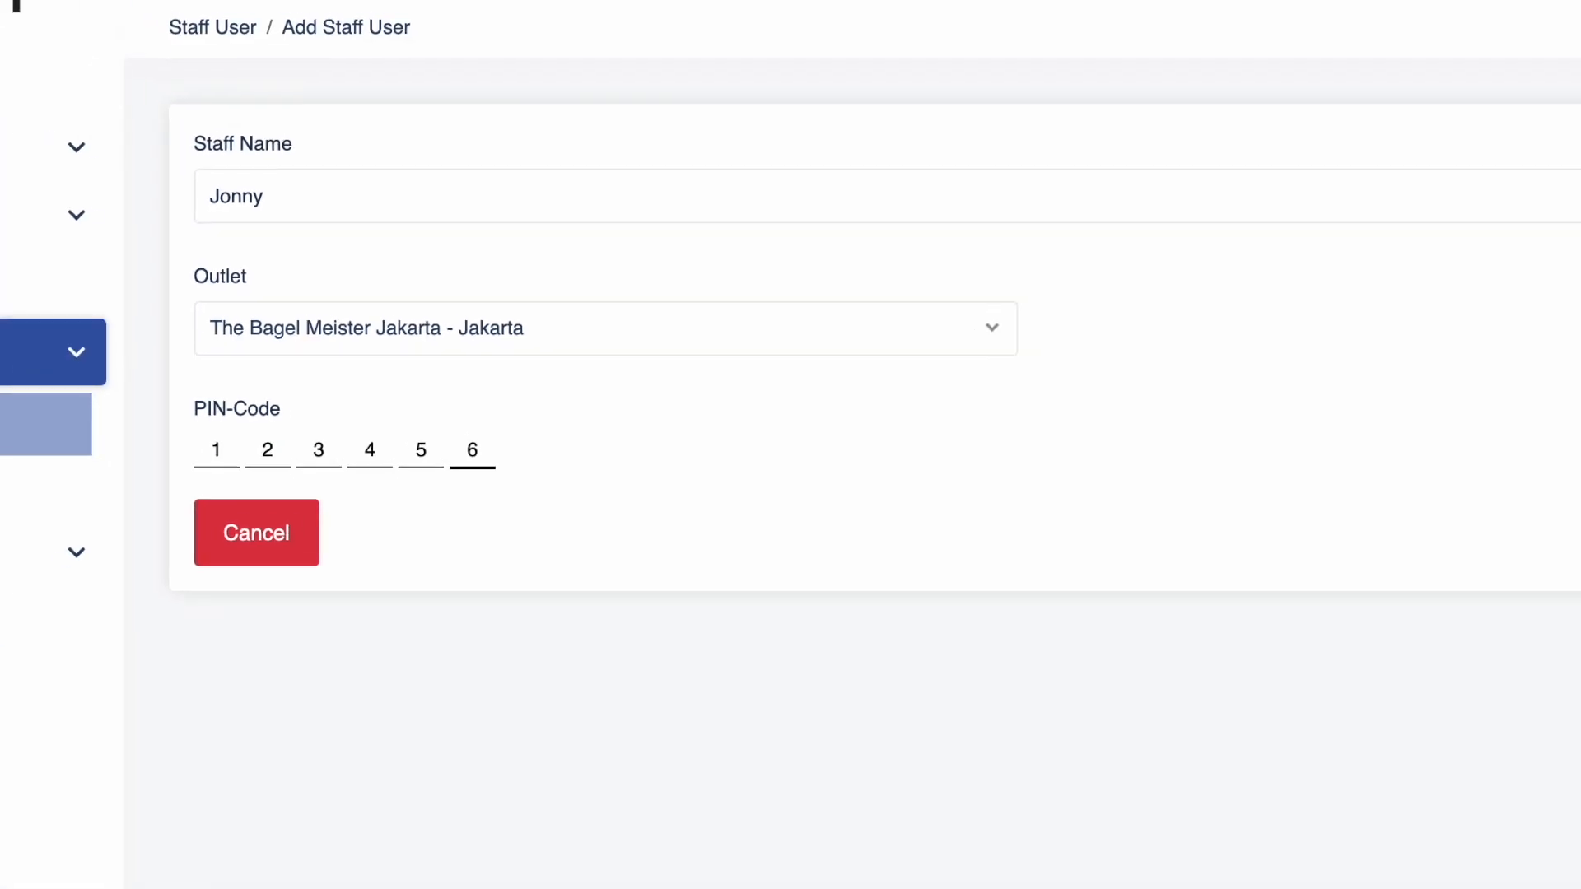
pyautogui.click(1481, 499)
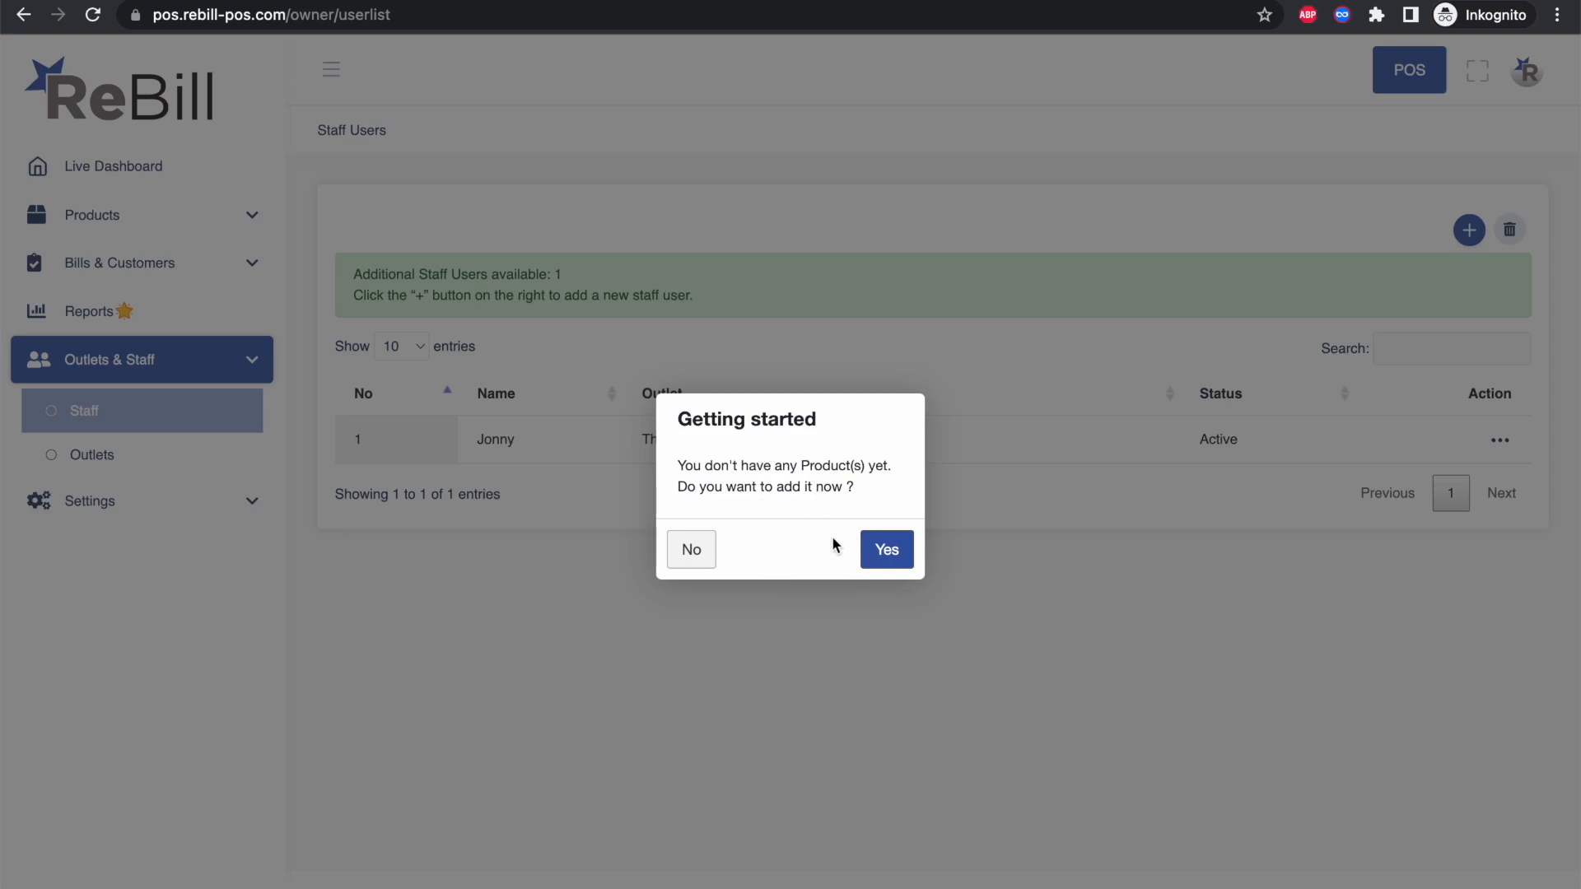
# Step: Name the product Bagel Standard, create and select a Food category, and enter menu text Bagel Glaced
pyautogui.click(885, 548)
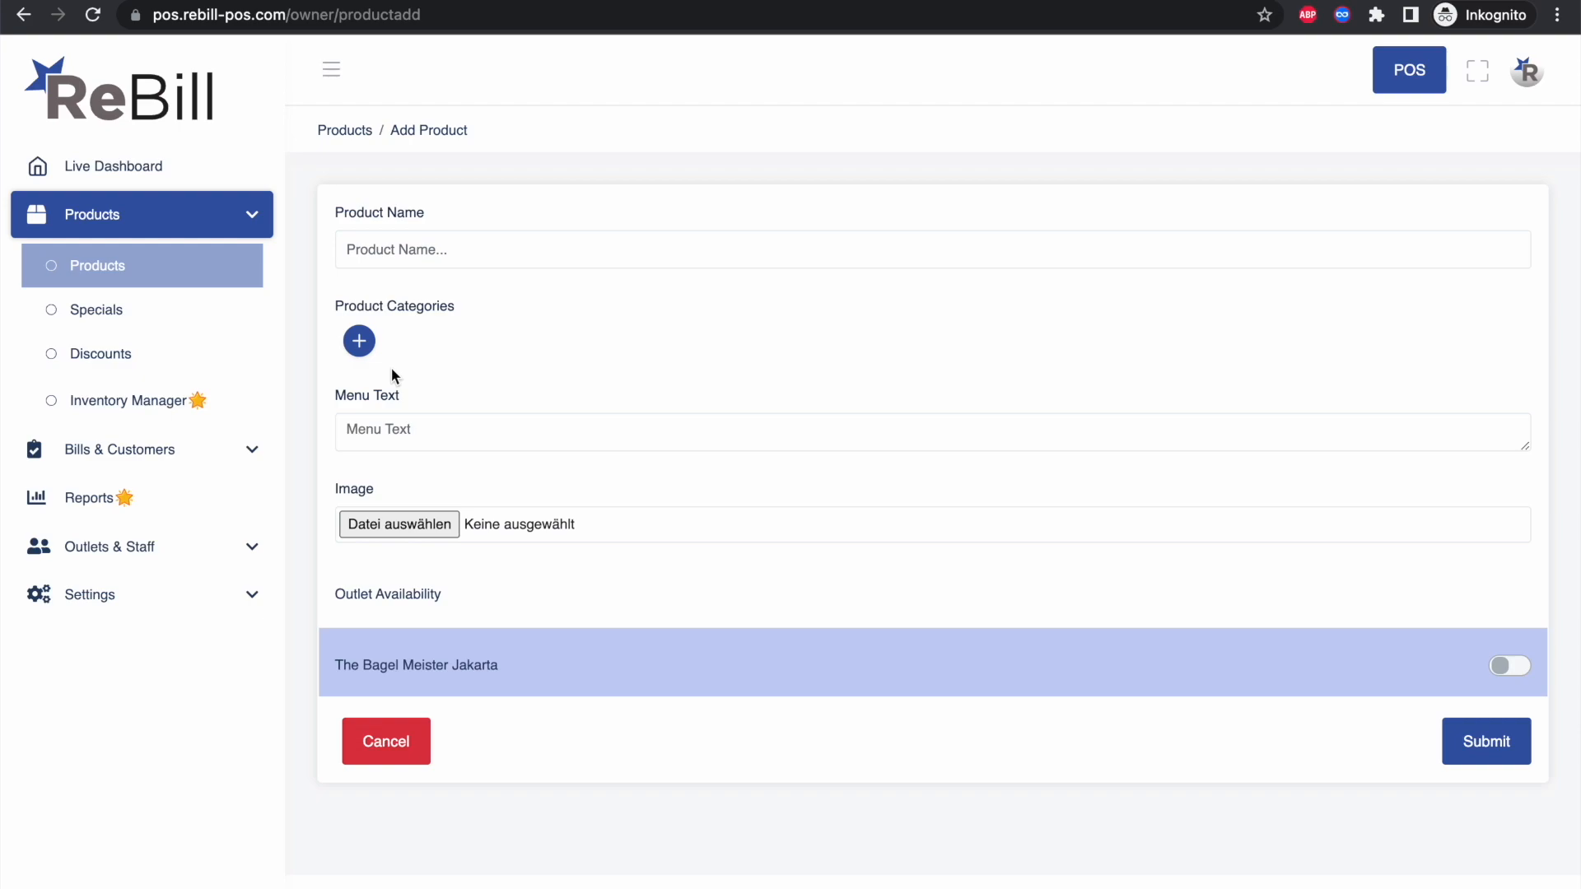
pyautogui.click(427, 245)
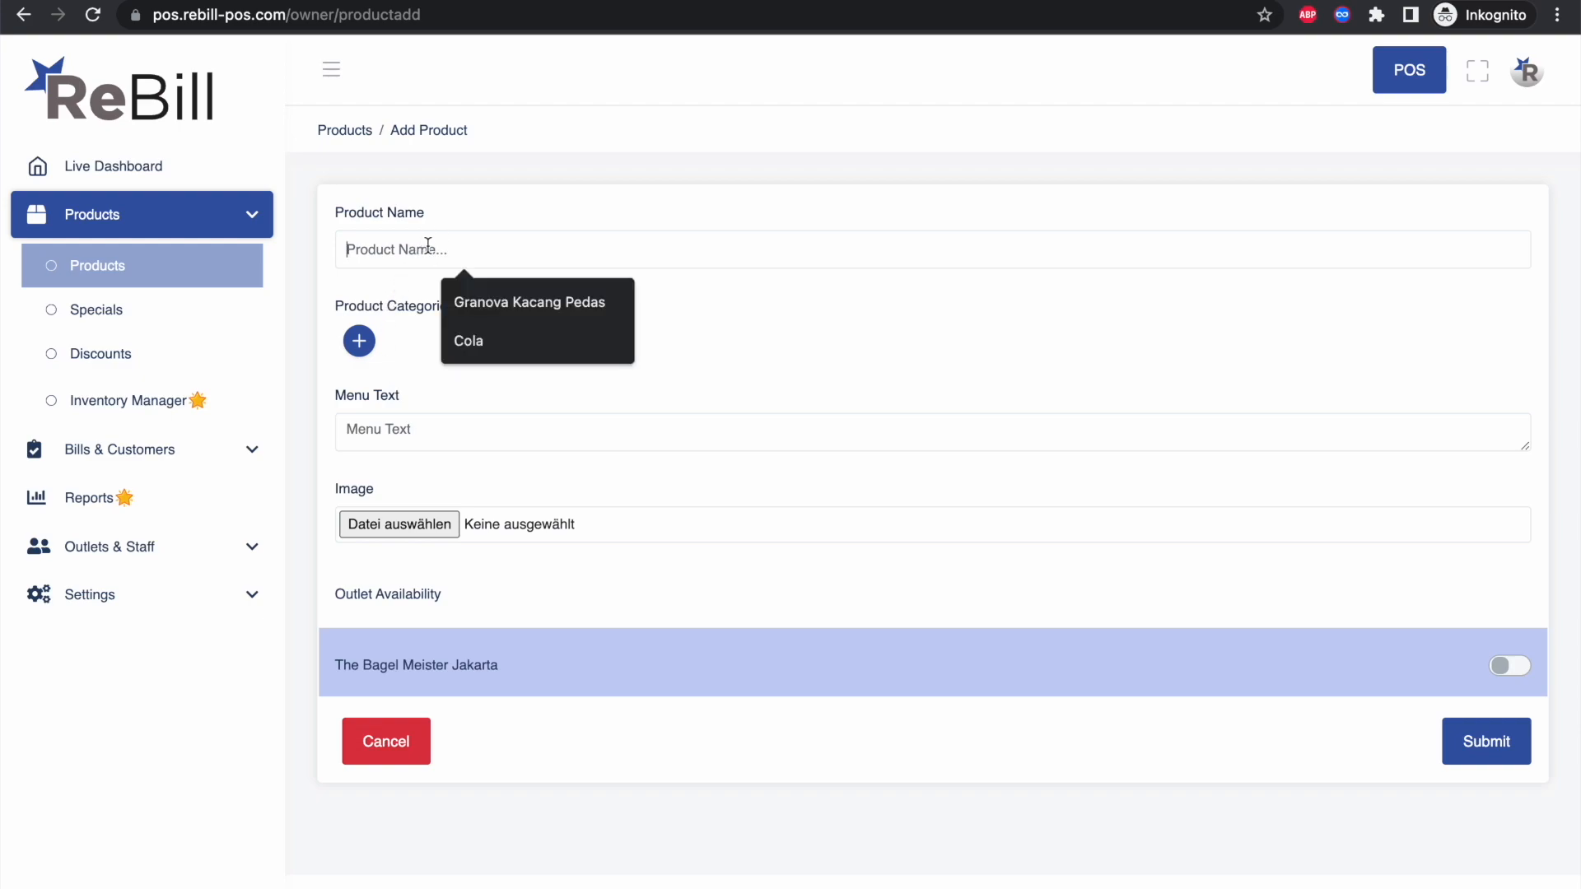
pyautogui.write('Bagel Standard')
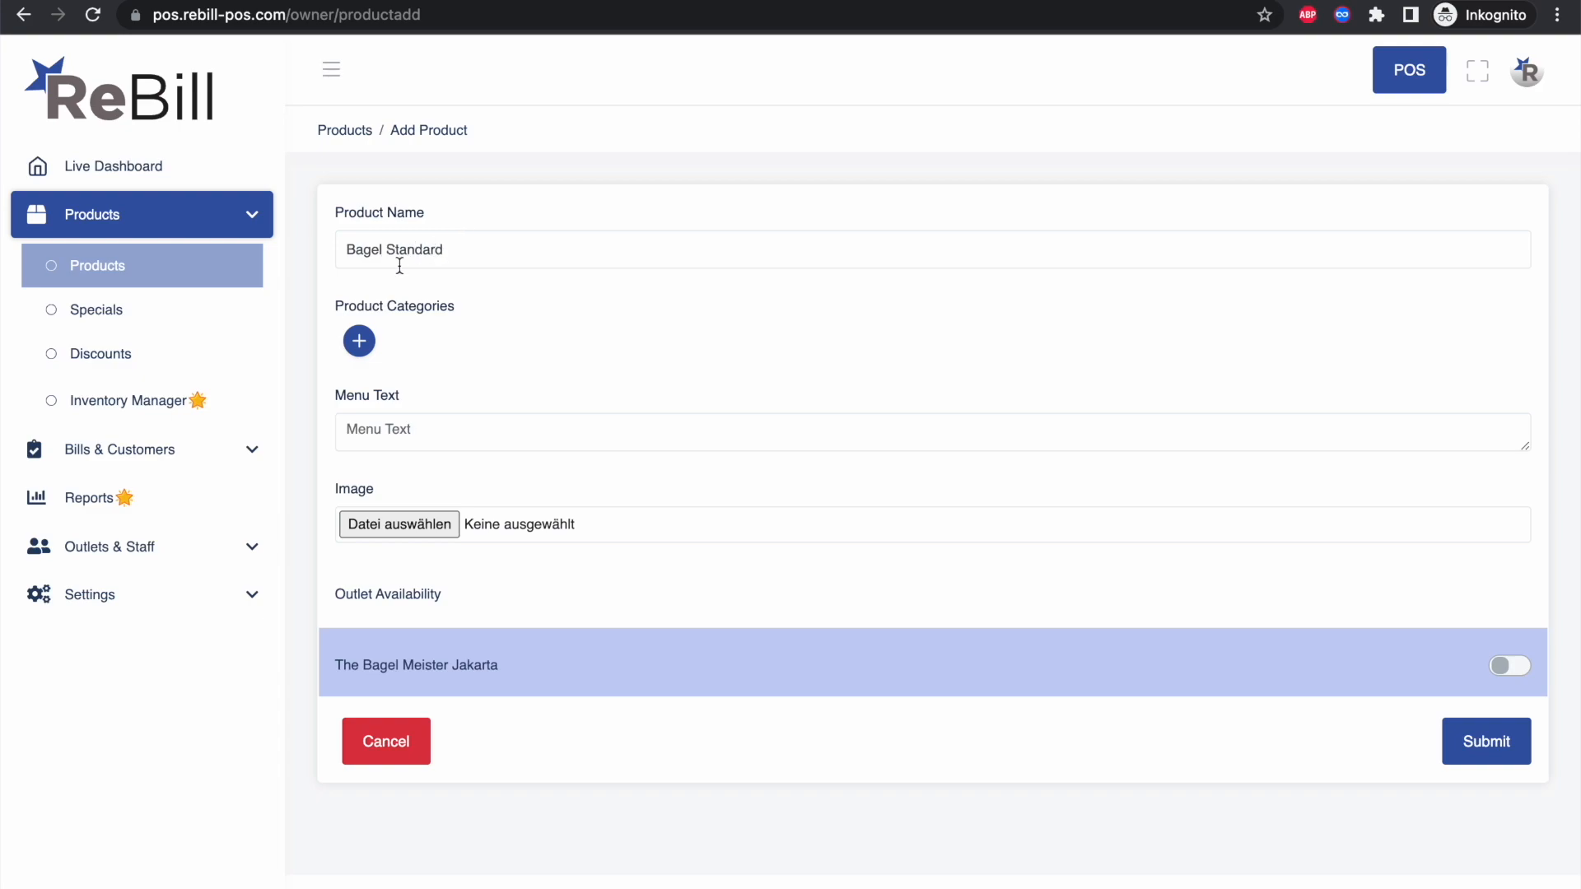
pyautogui.click(359, 342)
pyautogui.click(396, 338)
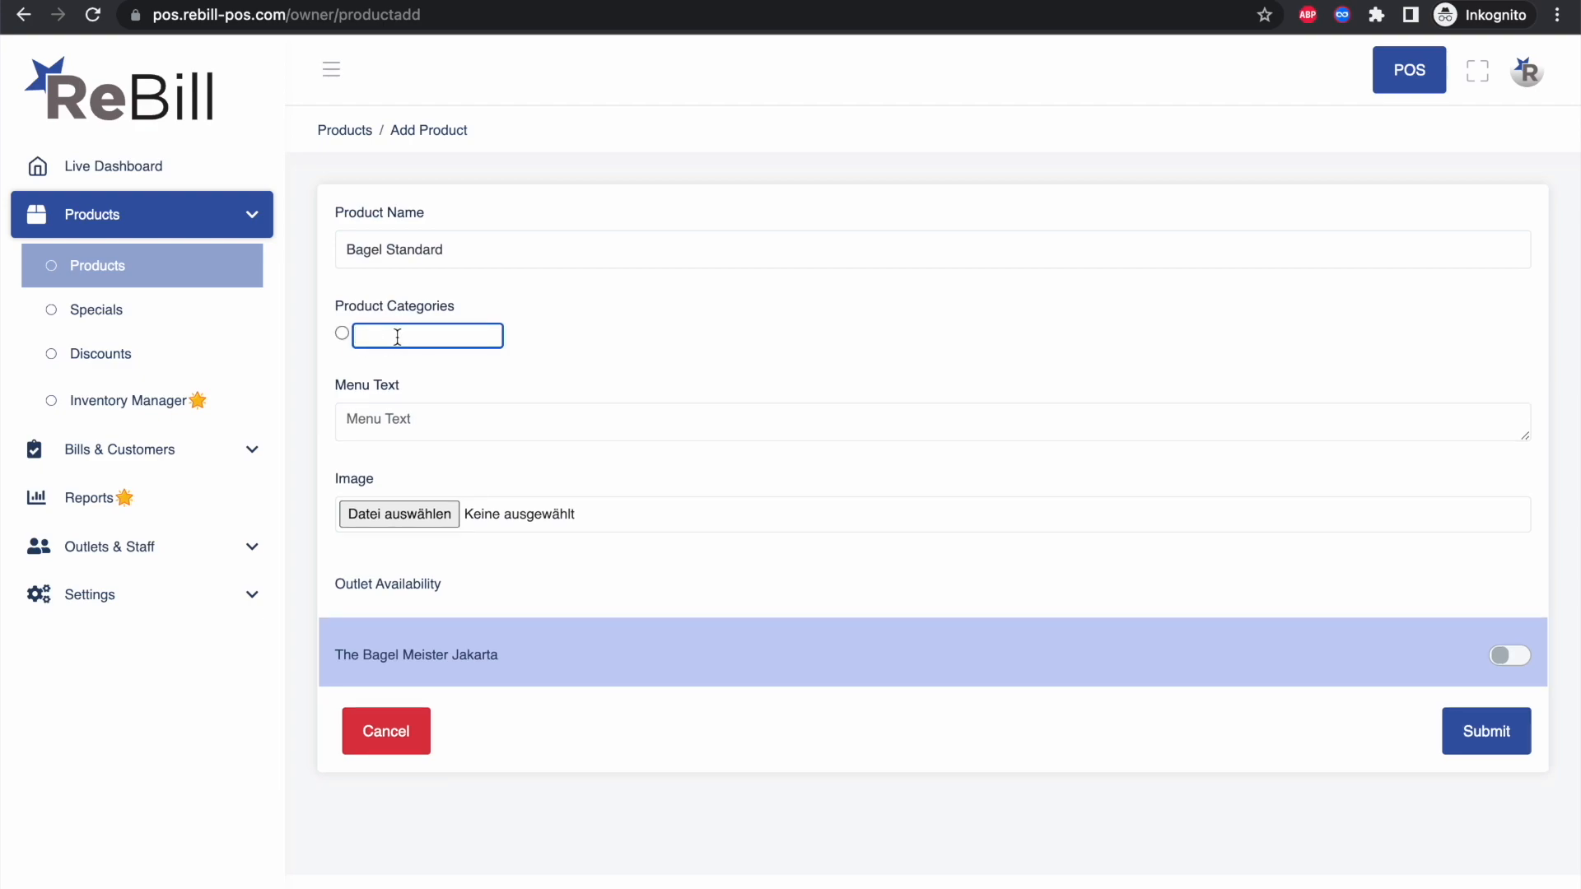
pyautogui.write('Food')
pyautogui.click(342, 334)
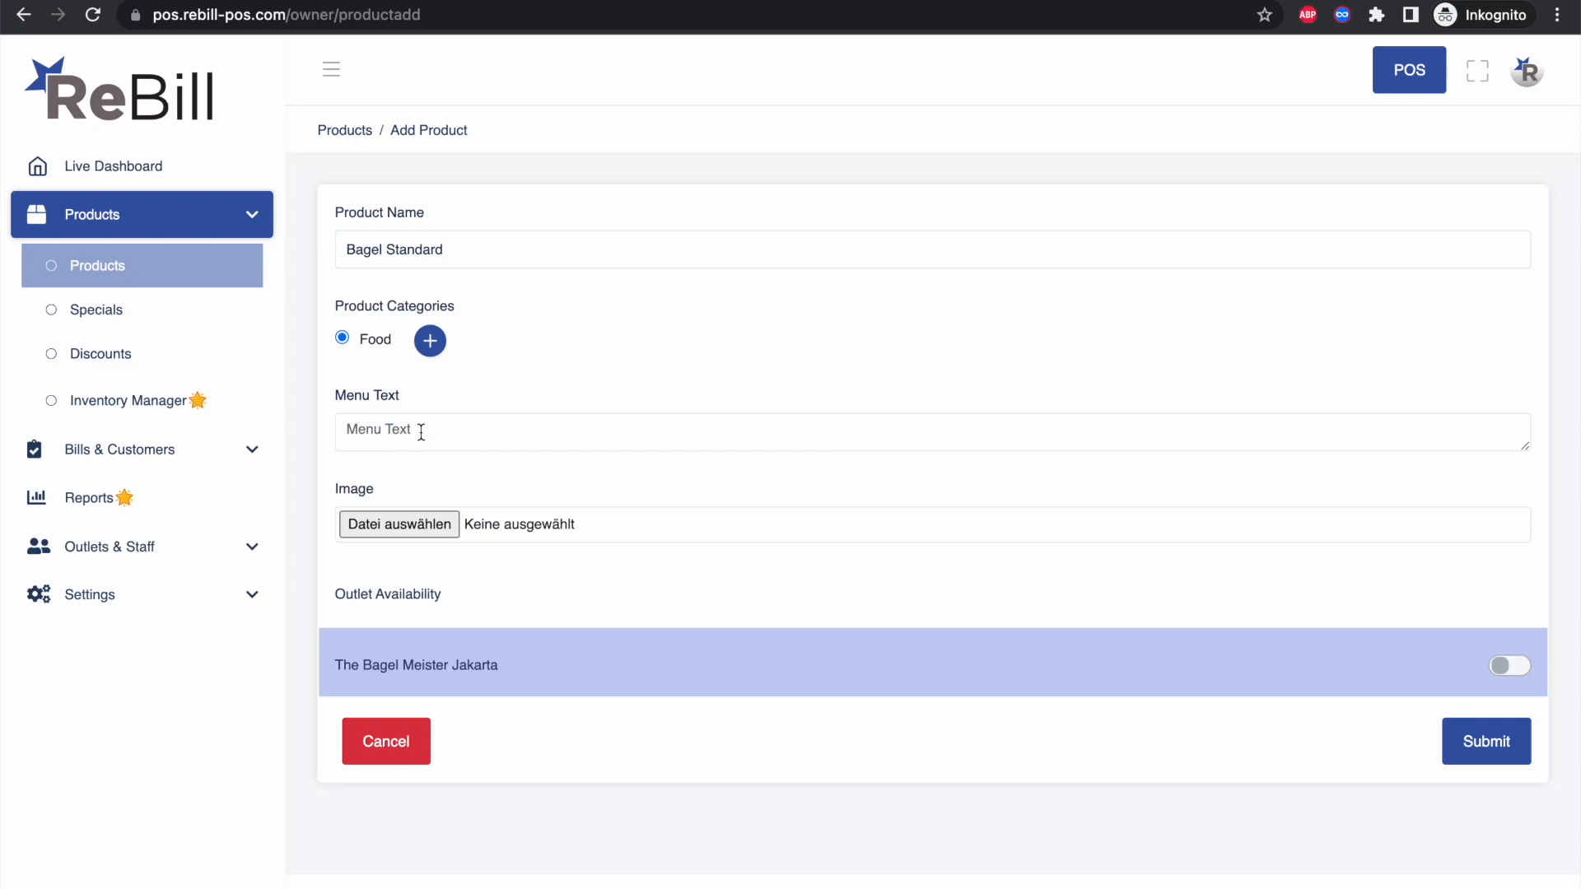
pyautogui.write('Ba')
# Step: Attach bagel.png as the Bagel Standard product image
pyautogui.click(412, 536)
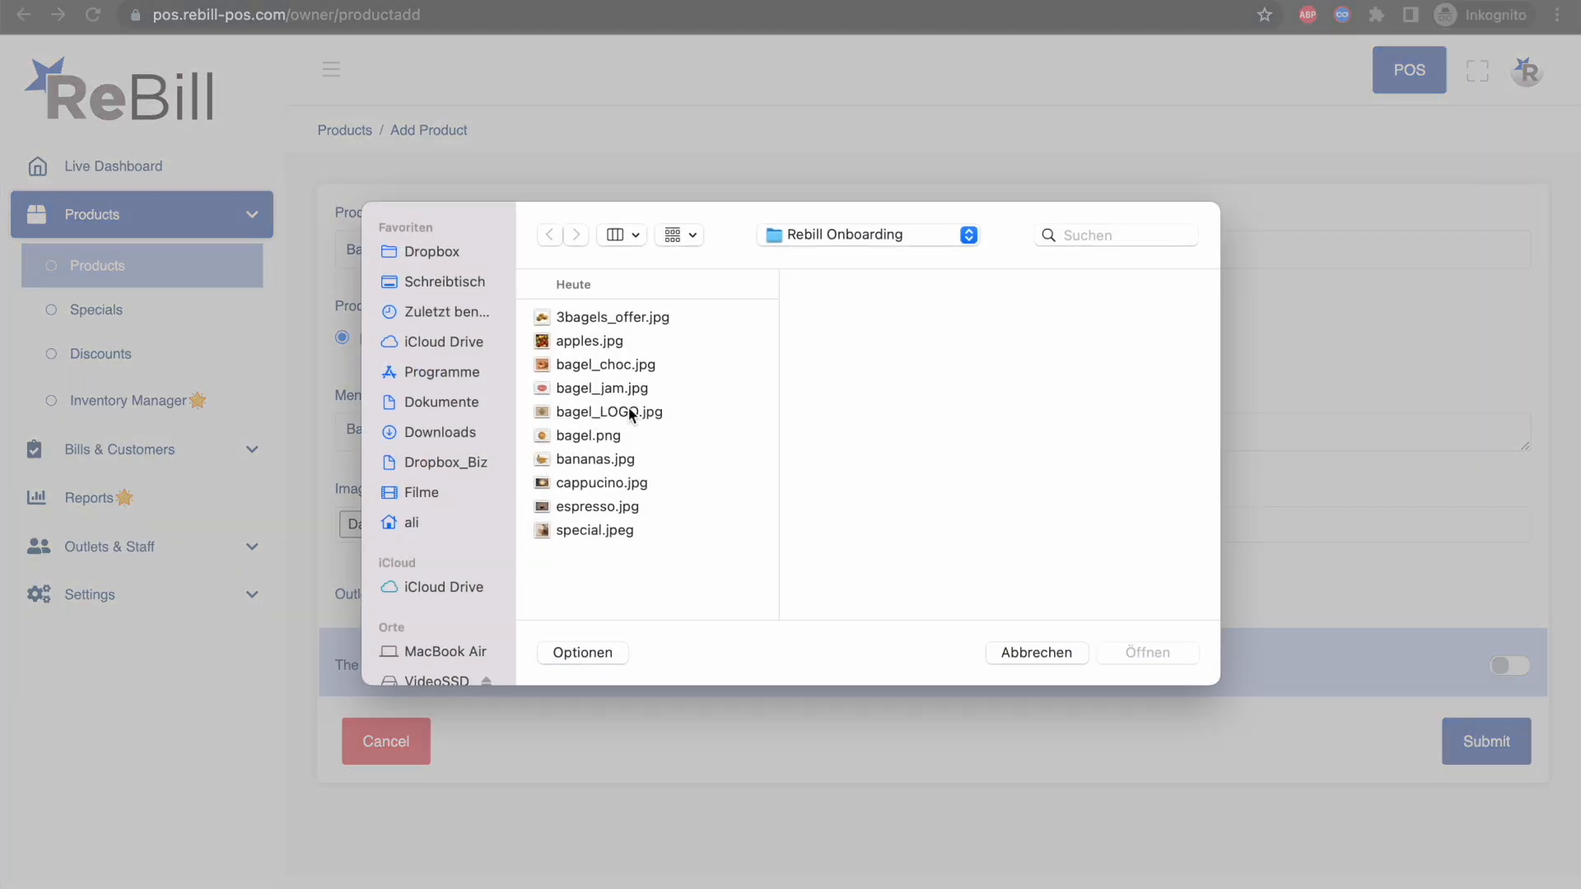
pyautogui.click(589, 439)
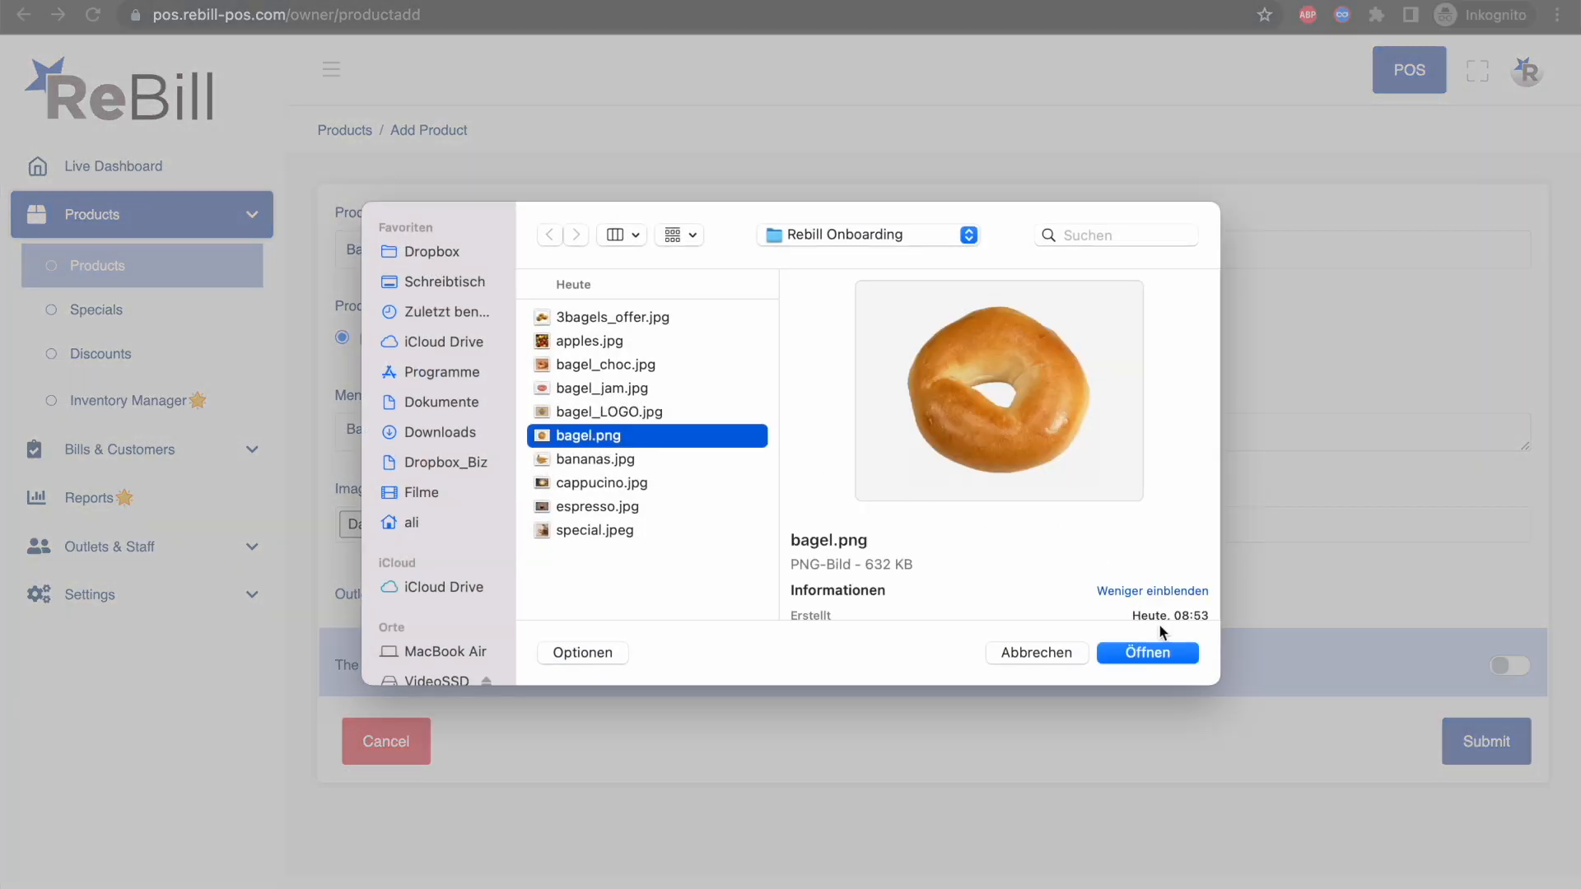
pyautogui.click(1146, 654)
pyautogui.scroll(-2, 791, 630)
pyautogui.scroll(-1, 771, 624)
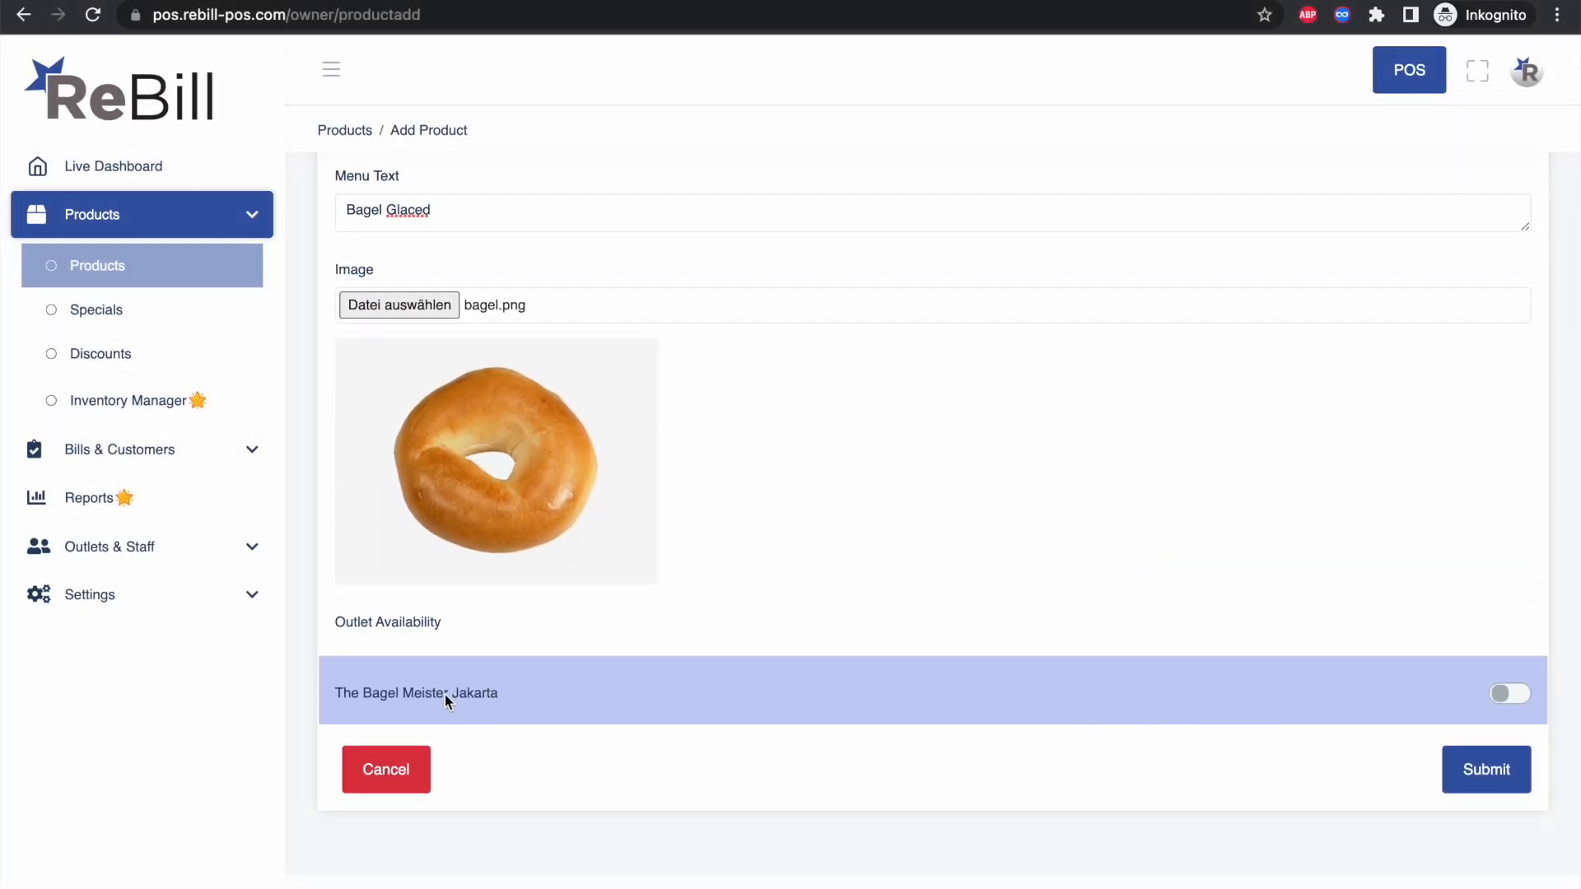
# Step: Make it available at The Bagel Meister Jakarta with sales price 3,00 and save it
pyautogui.click(1506, 695)
pyautogui.scroll(-2, 817, 697)
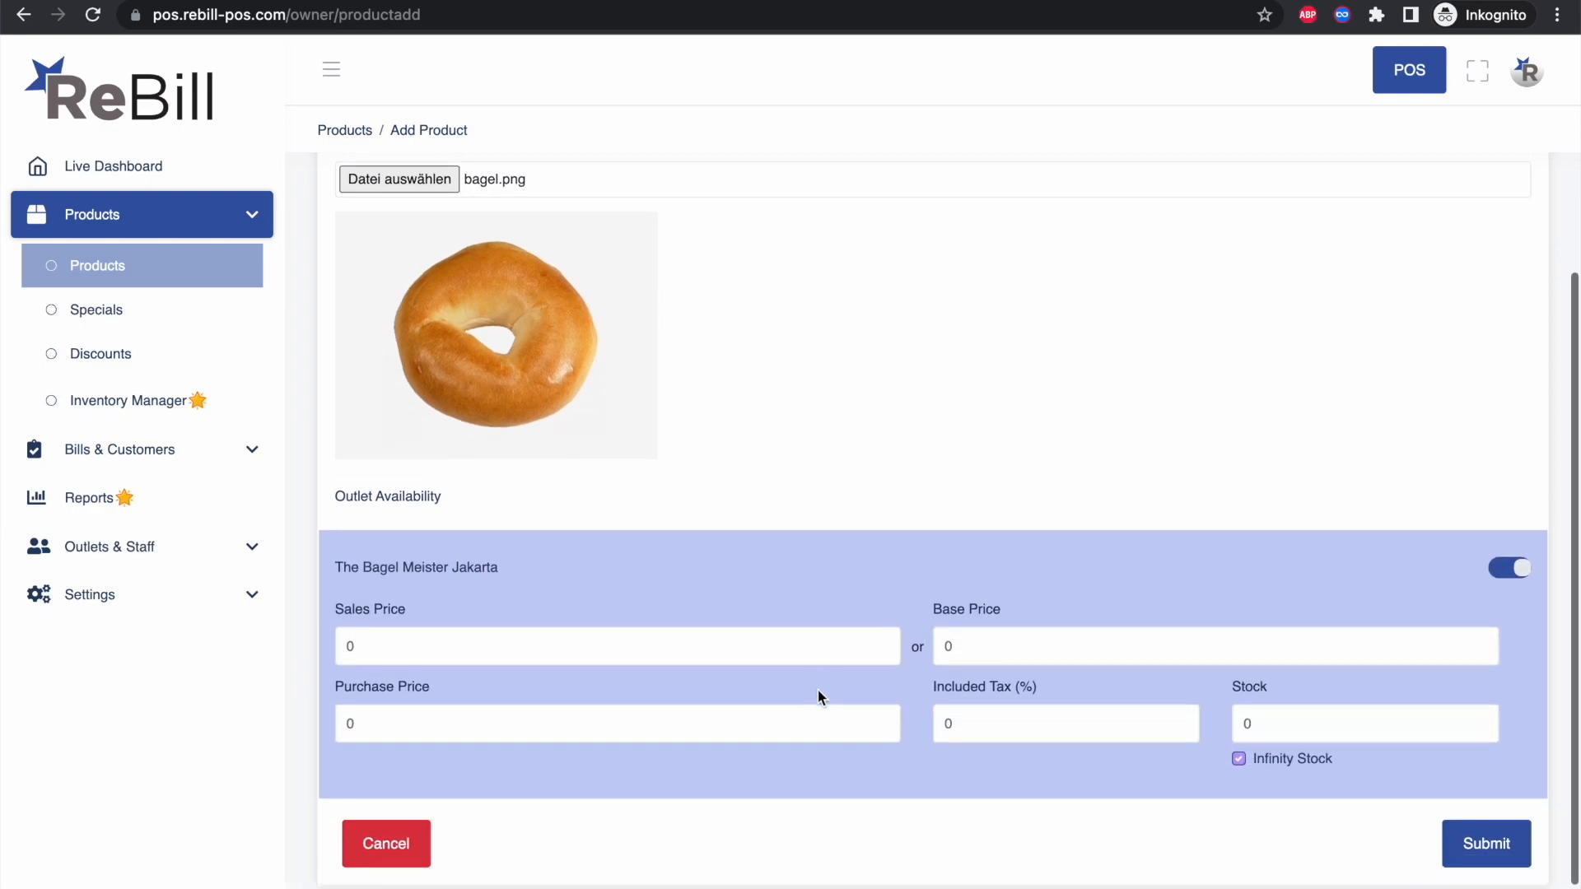
pyautogui.click(615, 642)
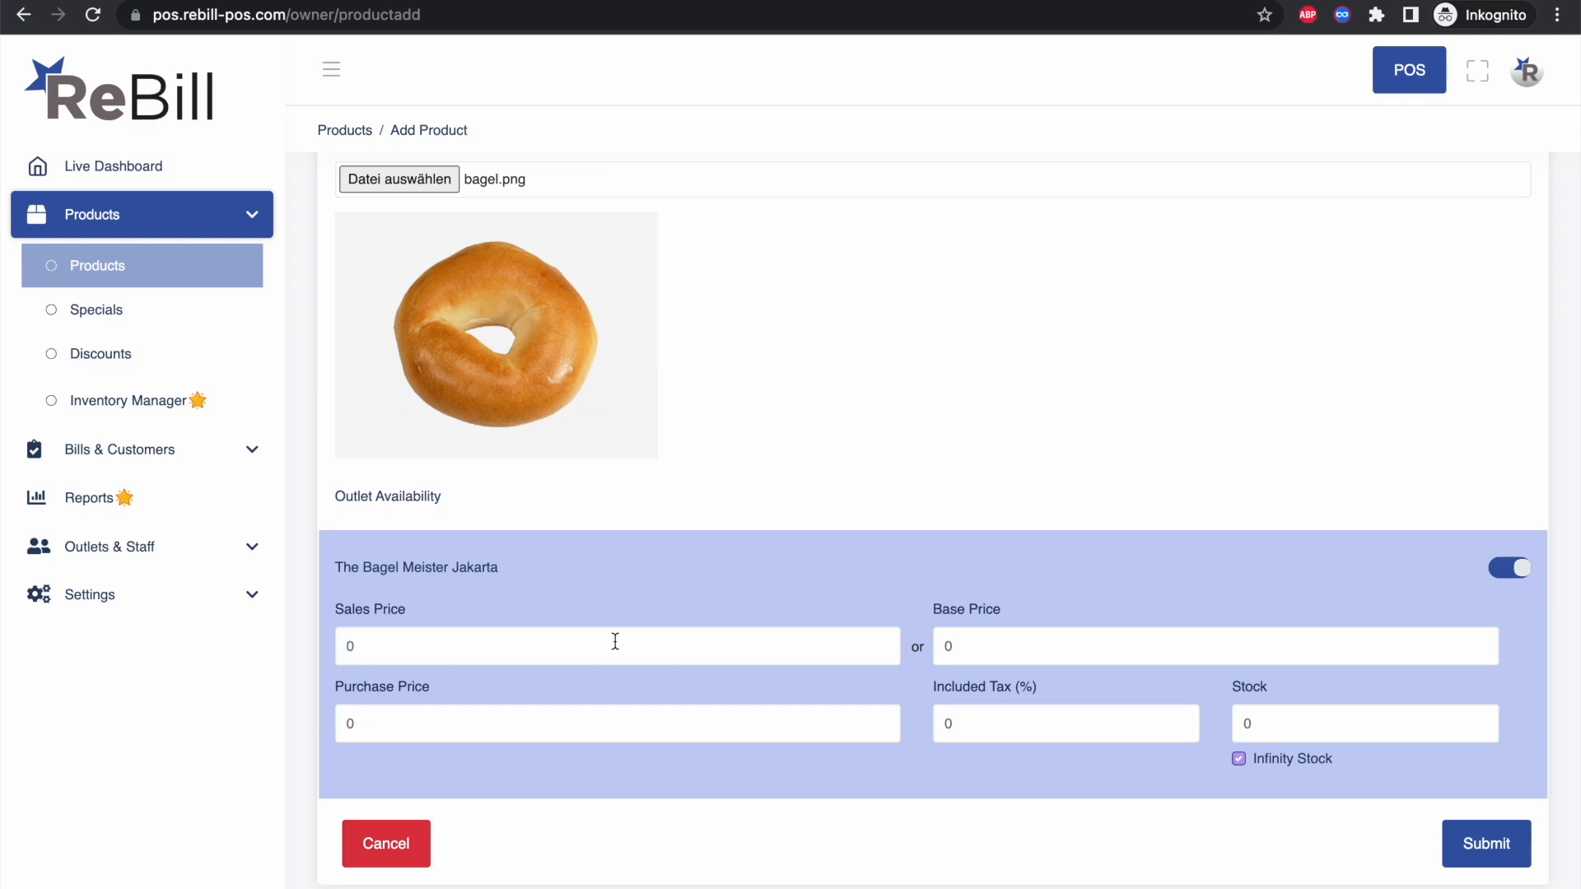
pyautogui.write('3')
pyautogui.click(662, 722)
pyautogui.click(1489, 842)
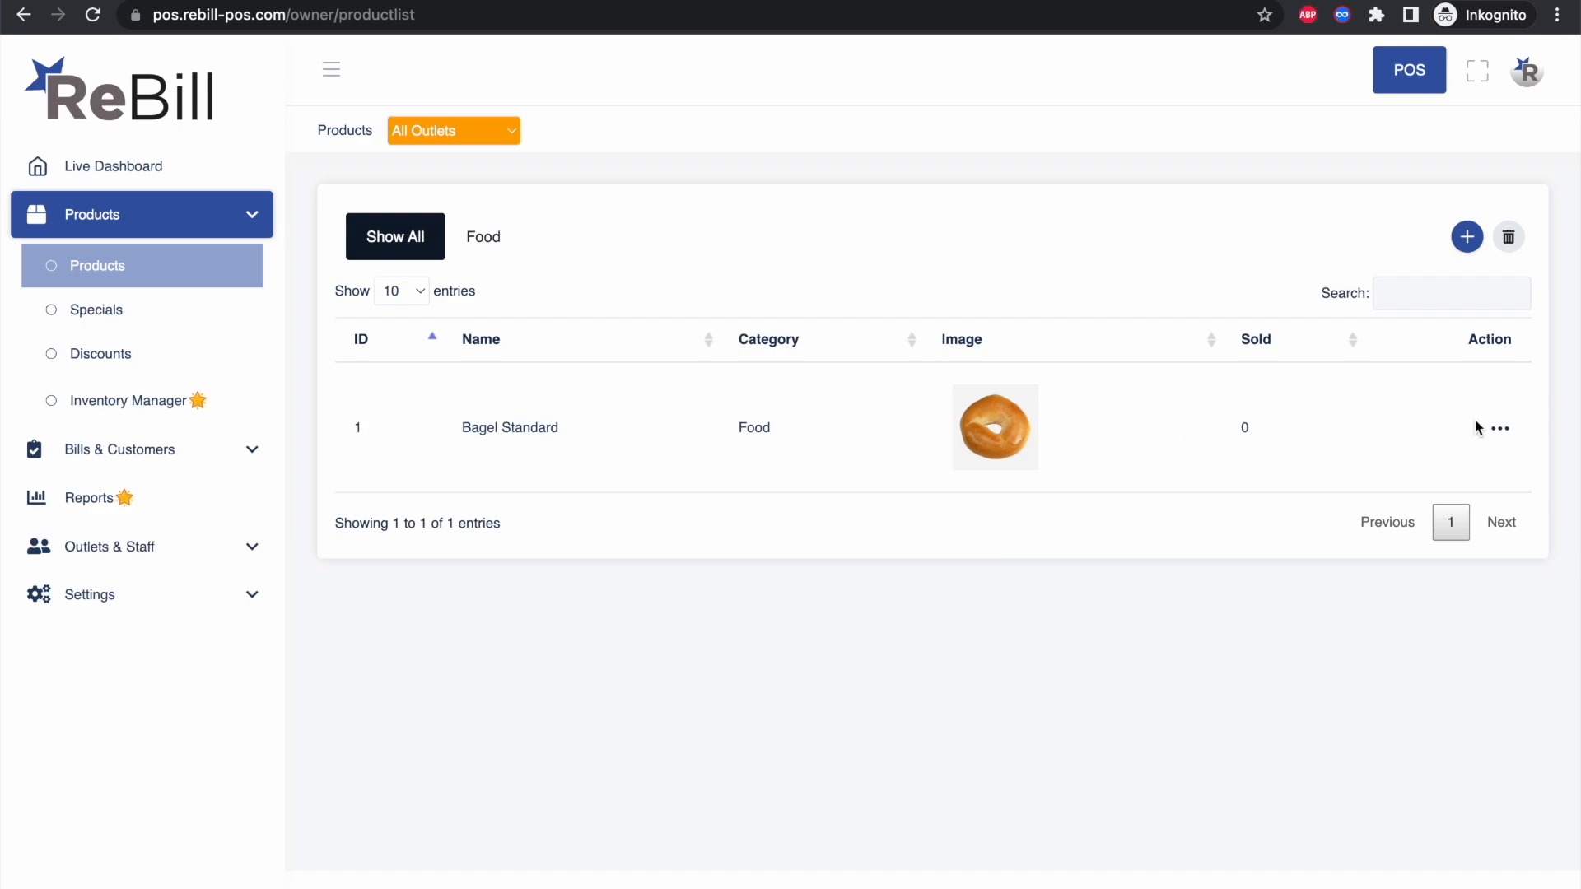
# Step: Start Bagel Chocolate with menu text Bagel Chocolate, the bagel_choc.jpg image and Jakarta availability
pyautogui.click(1501, 430)
pyautogui.click(1500, 435)
pyautogui.click(1468, 239)
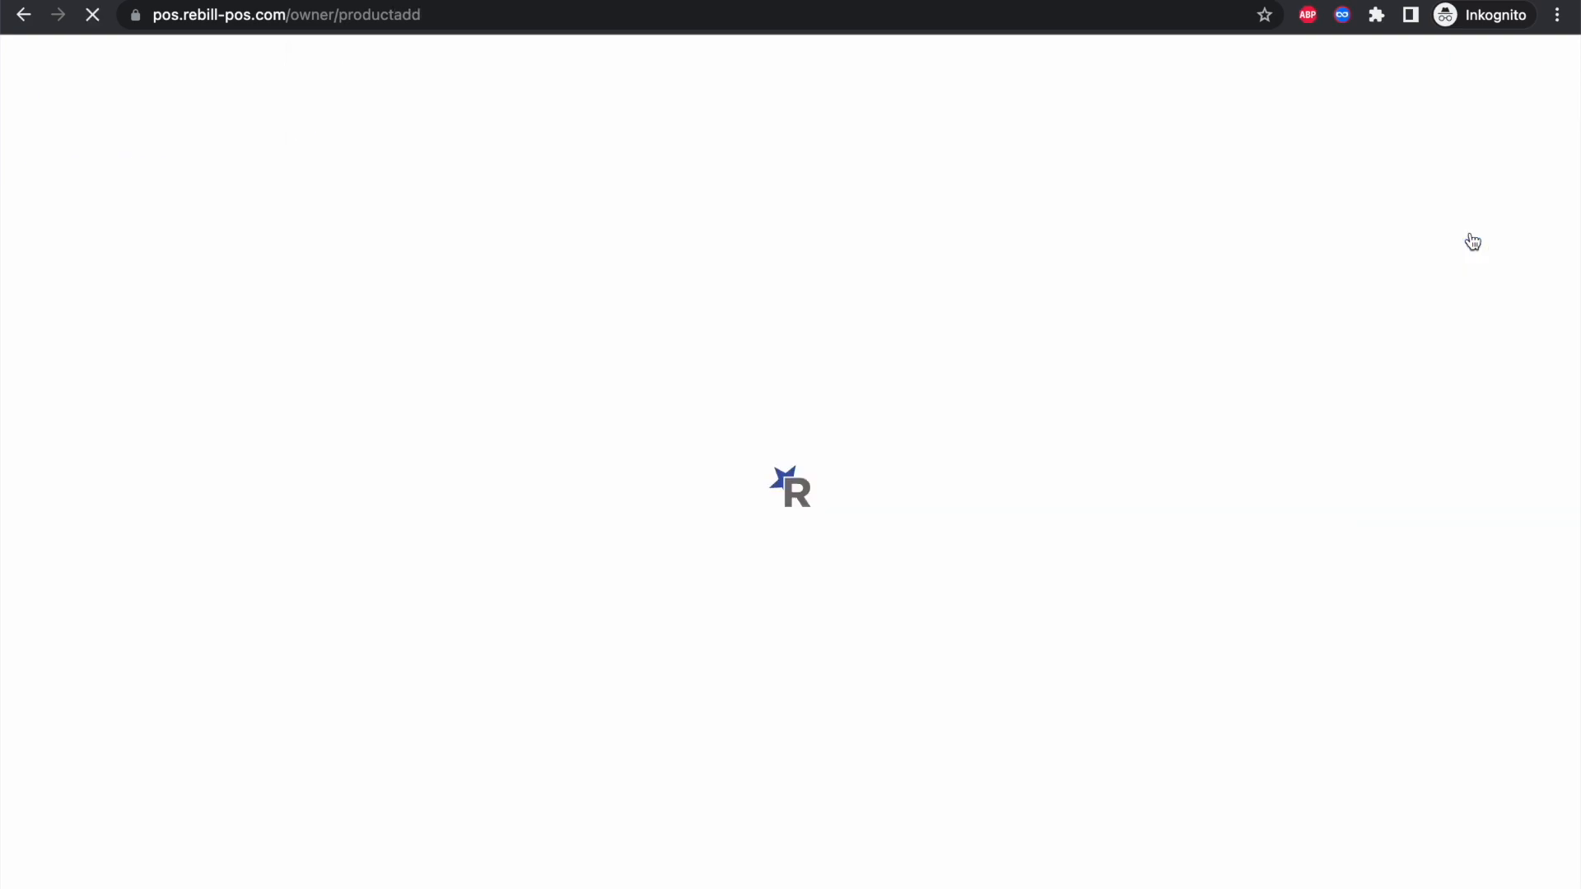
pyautogui.click(427, 251)
pyautogui.write('Bagel Chocolate')
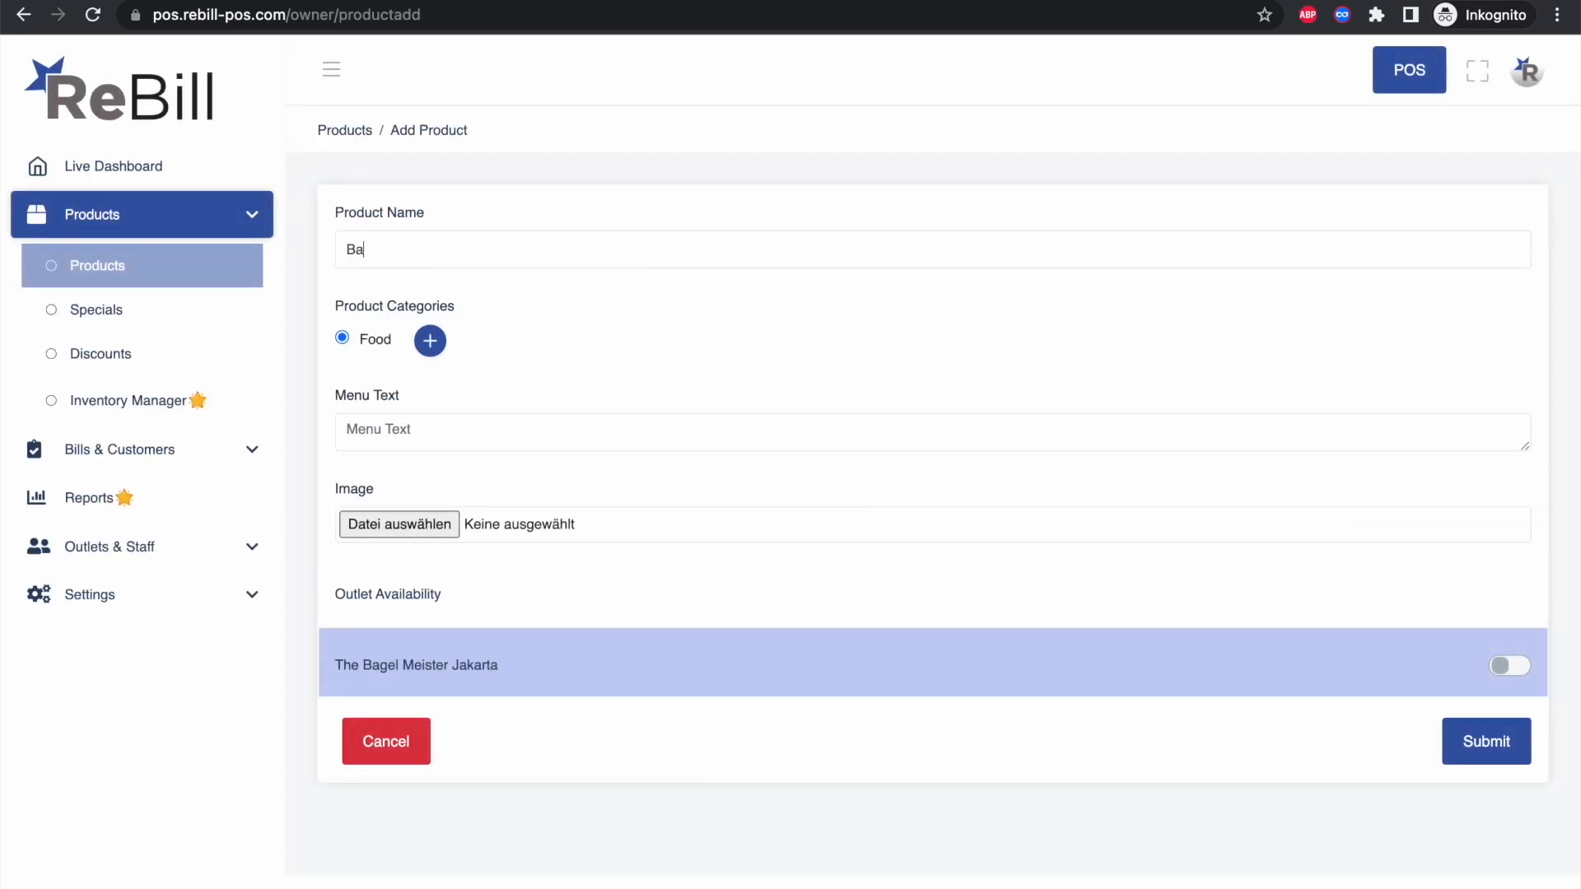
pyautogui.click(444, 430)
pyautogui.write('Bagel Chocolate')
pyautogui.click(399, 524)
pyautogui.doubleClick(627, 370)
pyautogui.scroll(-3, 1070, 527)
pyautogui.click(1507, 740)
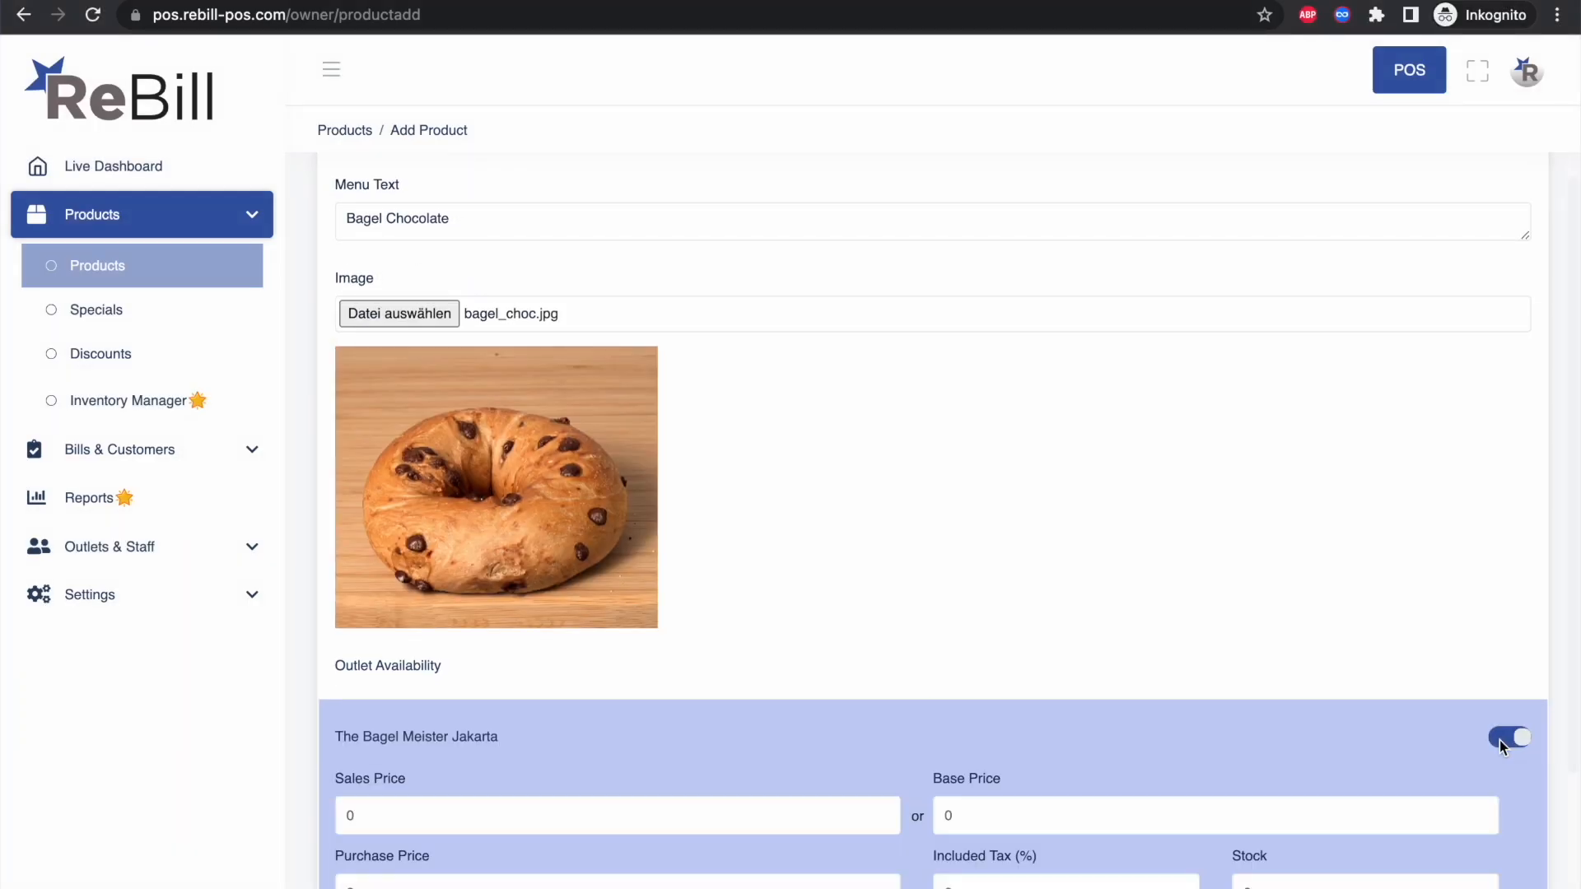
# Step: Price Bagel Chocolate at 3,50 with purchase price 1,50 and save it
pyautogui.click(625, 705)
pyautogui.write('3,50')
pyautogui.click(643, 785)
pyautogui.write('1,50')
pyautogui.click(1492, 782)
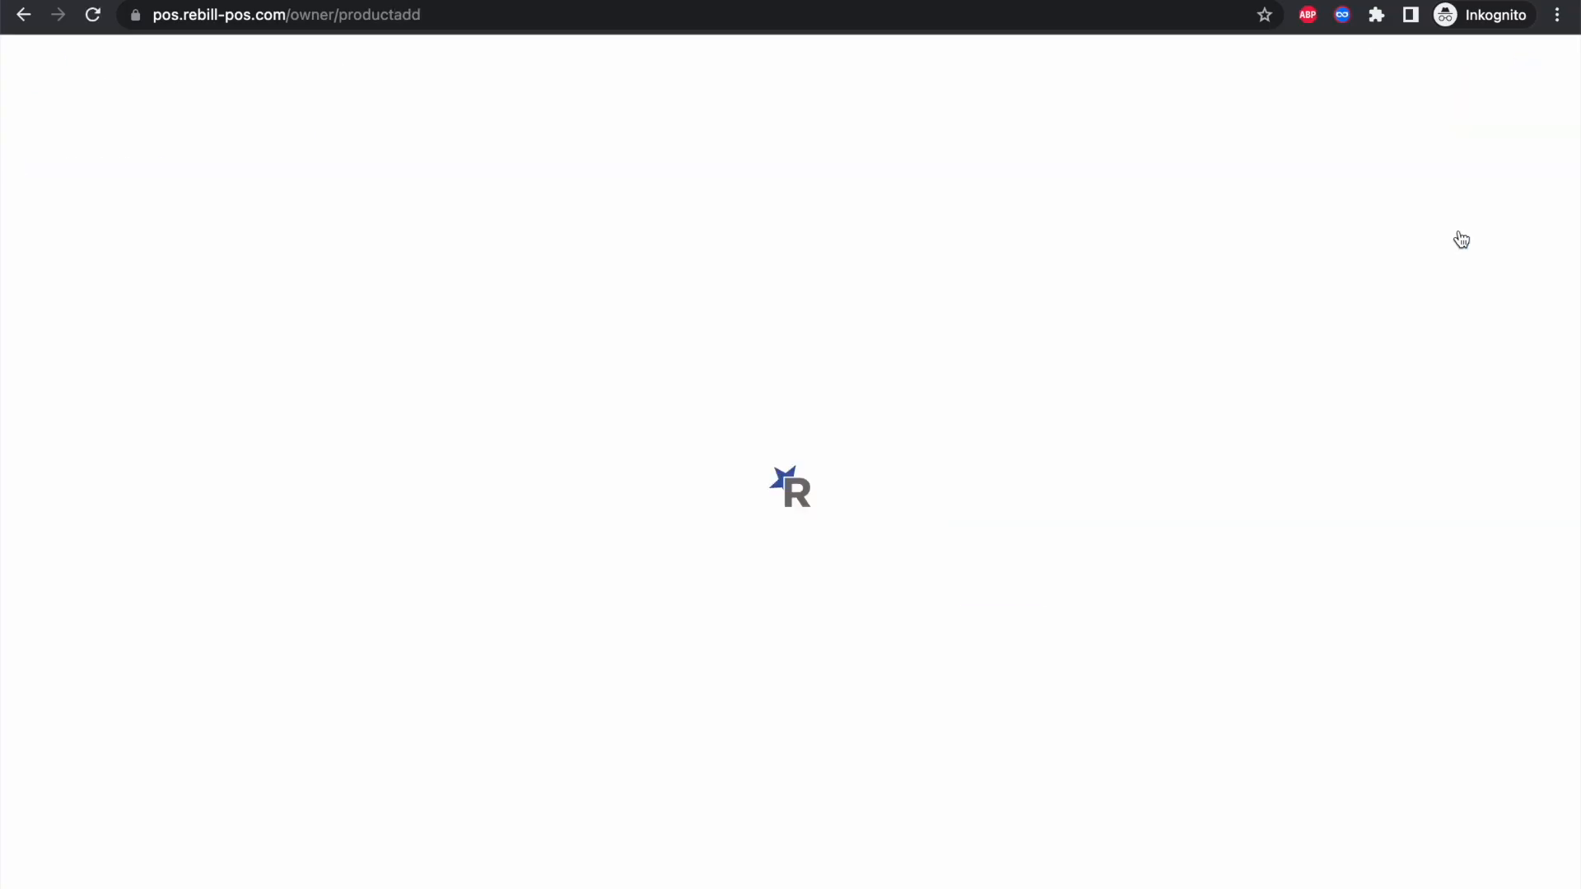
# Step: Enter Bagel Jam with menu text Bagel Jam, the bagel_jam.jpg image and Jakarta availability
pyautogui.write('Bagel Jam')
pyautogui.click(402, 437)
pyautogui.write('Bagel Jam')
pyautogui.click(391, 526)
pyautogui.doubleClick(604, 381)
pyautogui.scroll(-3, 1070, 527)
pyautogui.click(1507, 708)
# Step: Set Bagel Jam's sales price to 4, save it, and start another new product
pyautogui.click(370, 785)
pyautogui.write('4')
pyautogui.click(1492, 782)
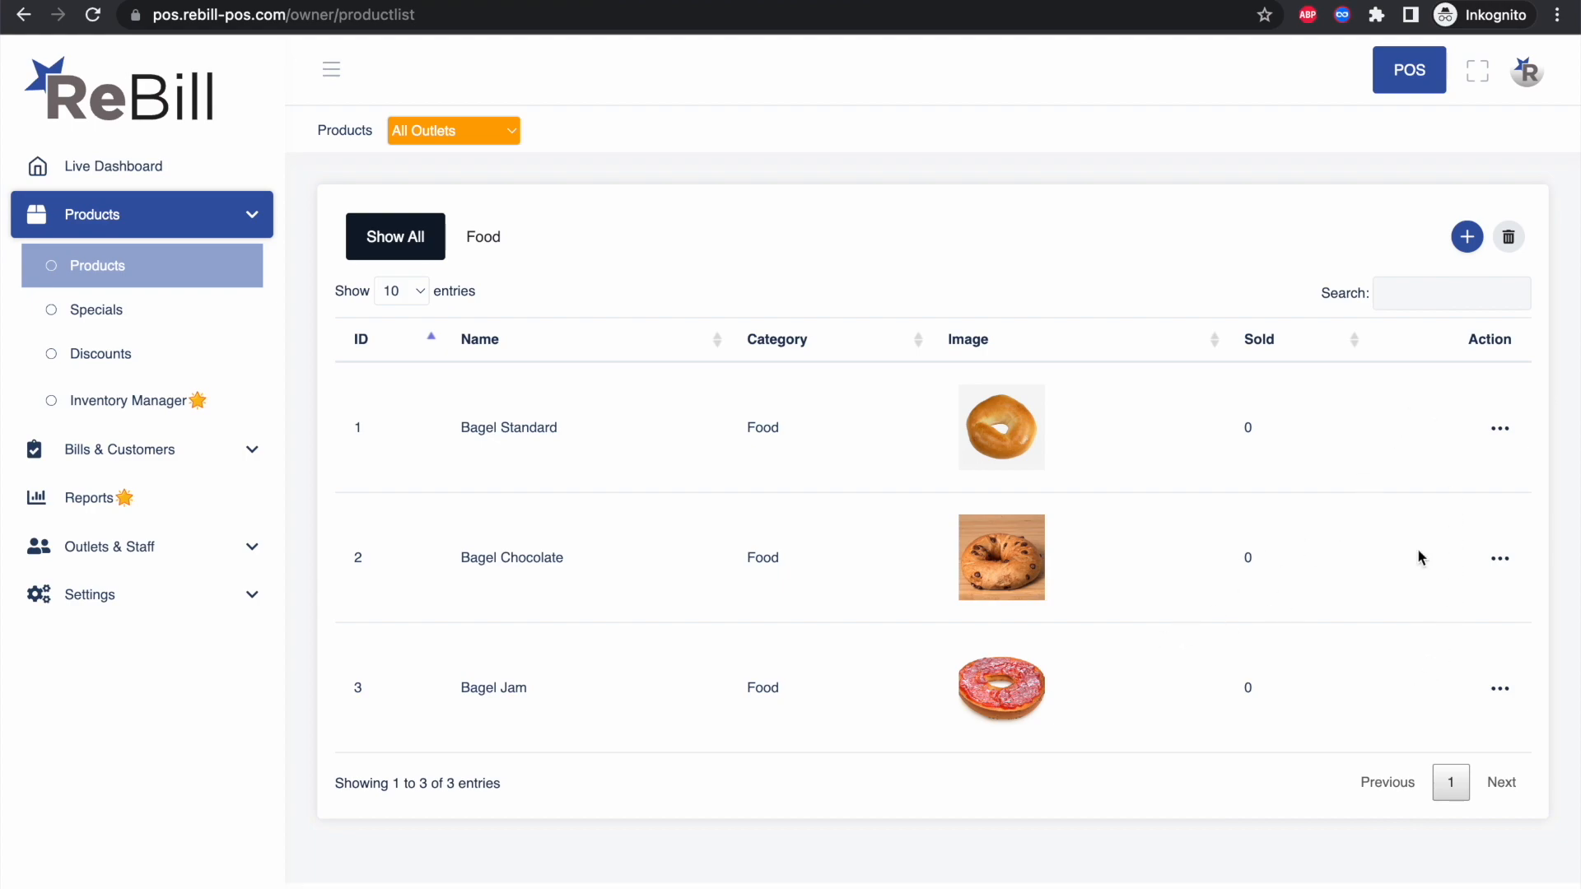
pyautogui.click(1466, 238)
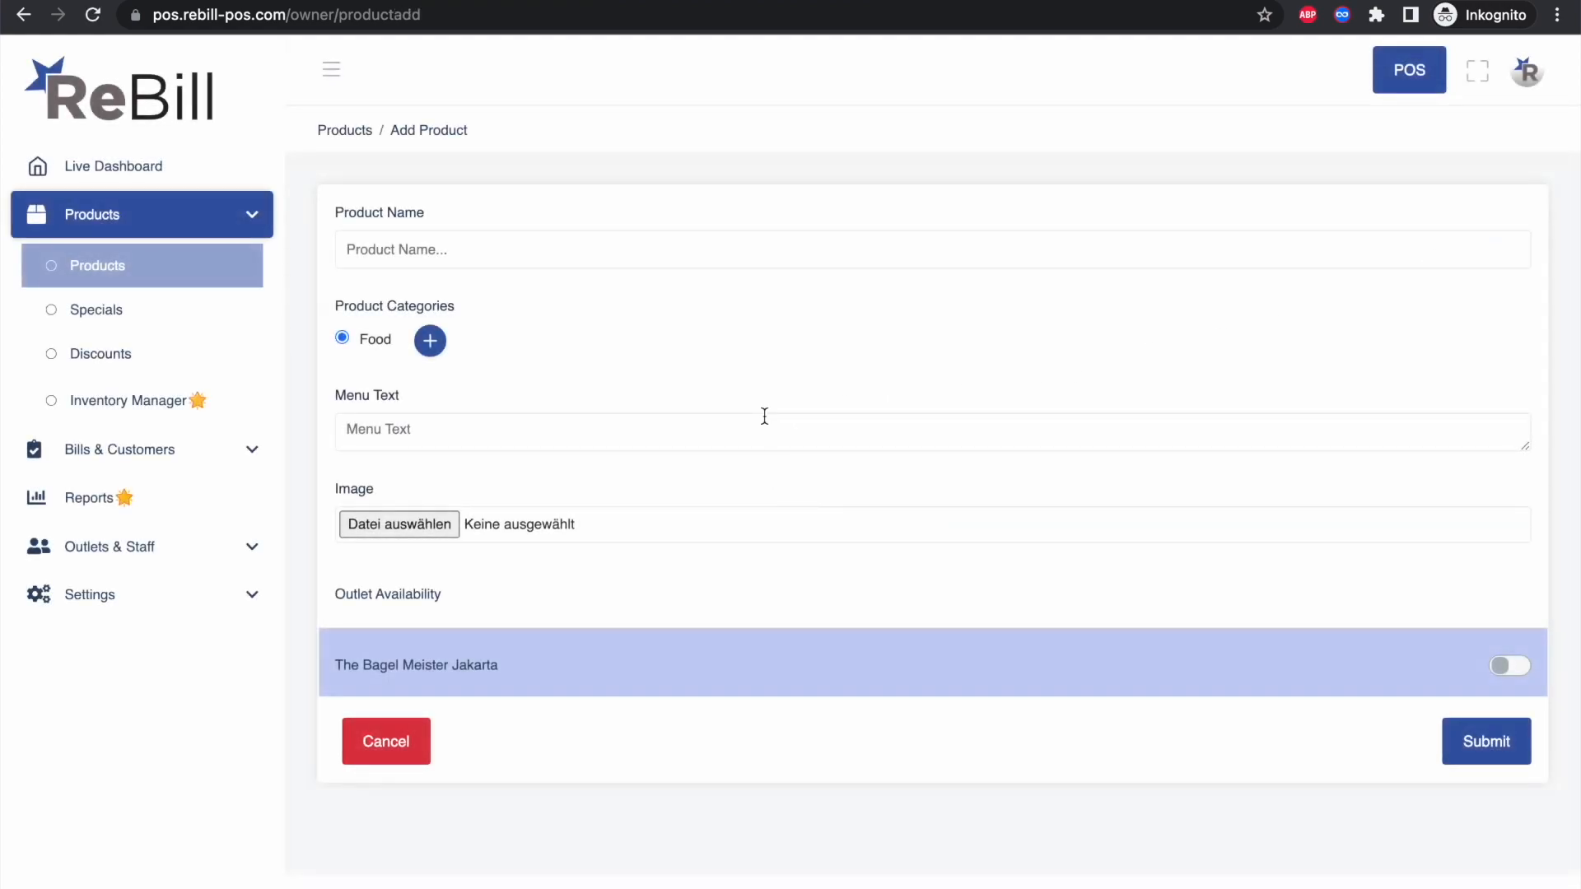
# Step: Name the product Cappucino, create a new Drinks category for it, and enter Cappucino menu text
pyautogui.click(452, 251)
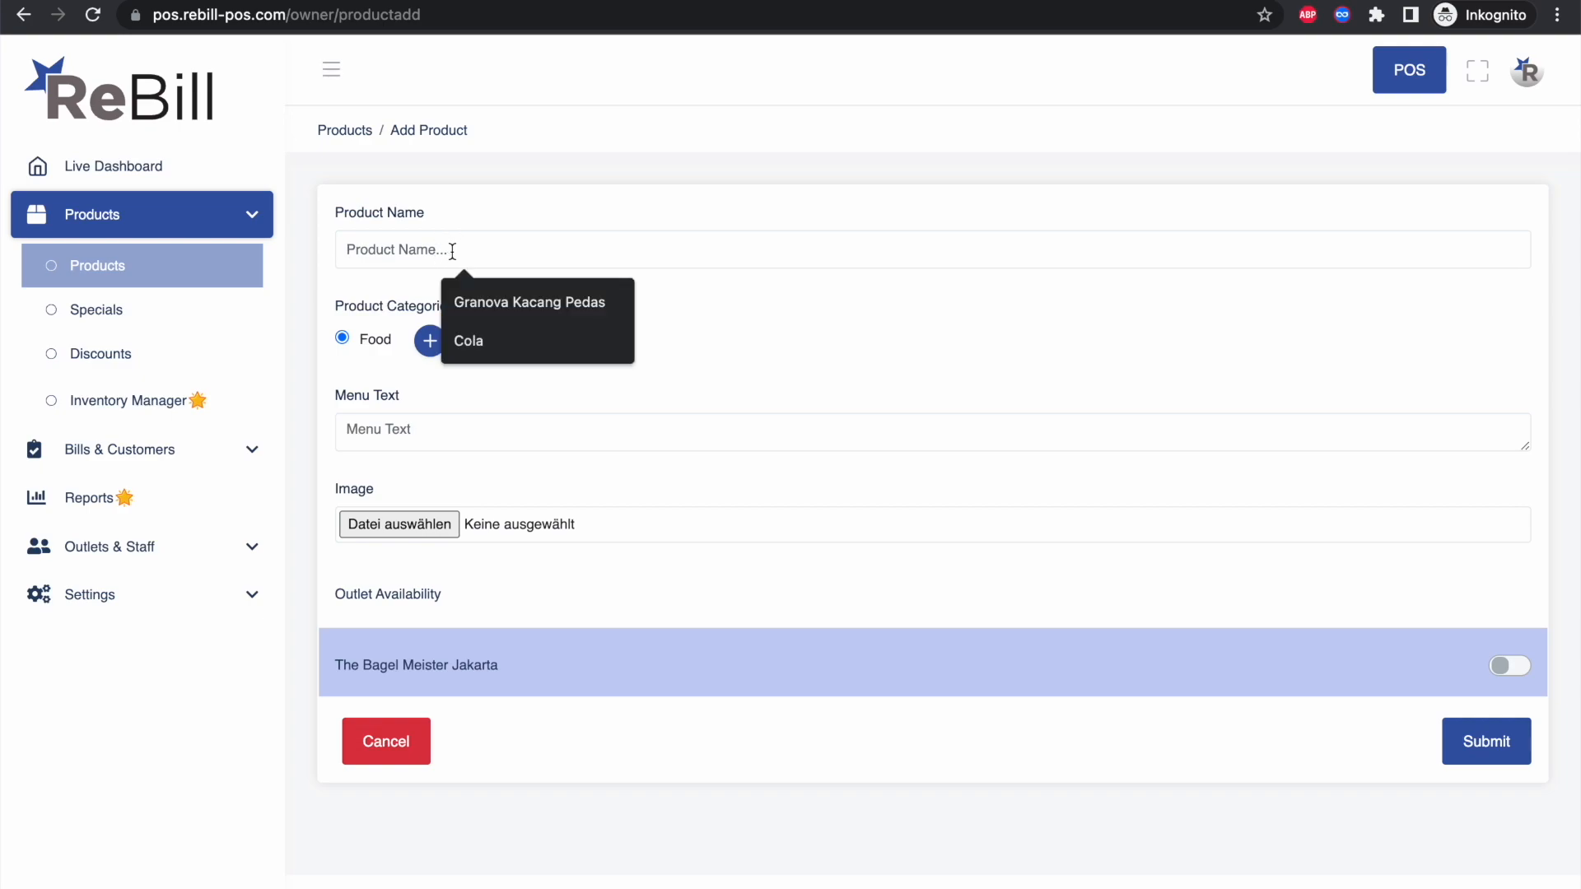
pyautogui.write('Cappu')
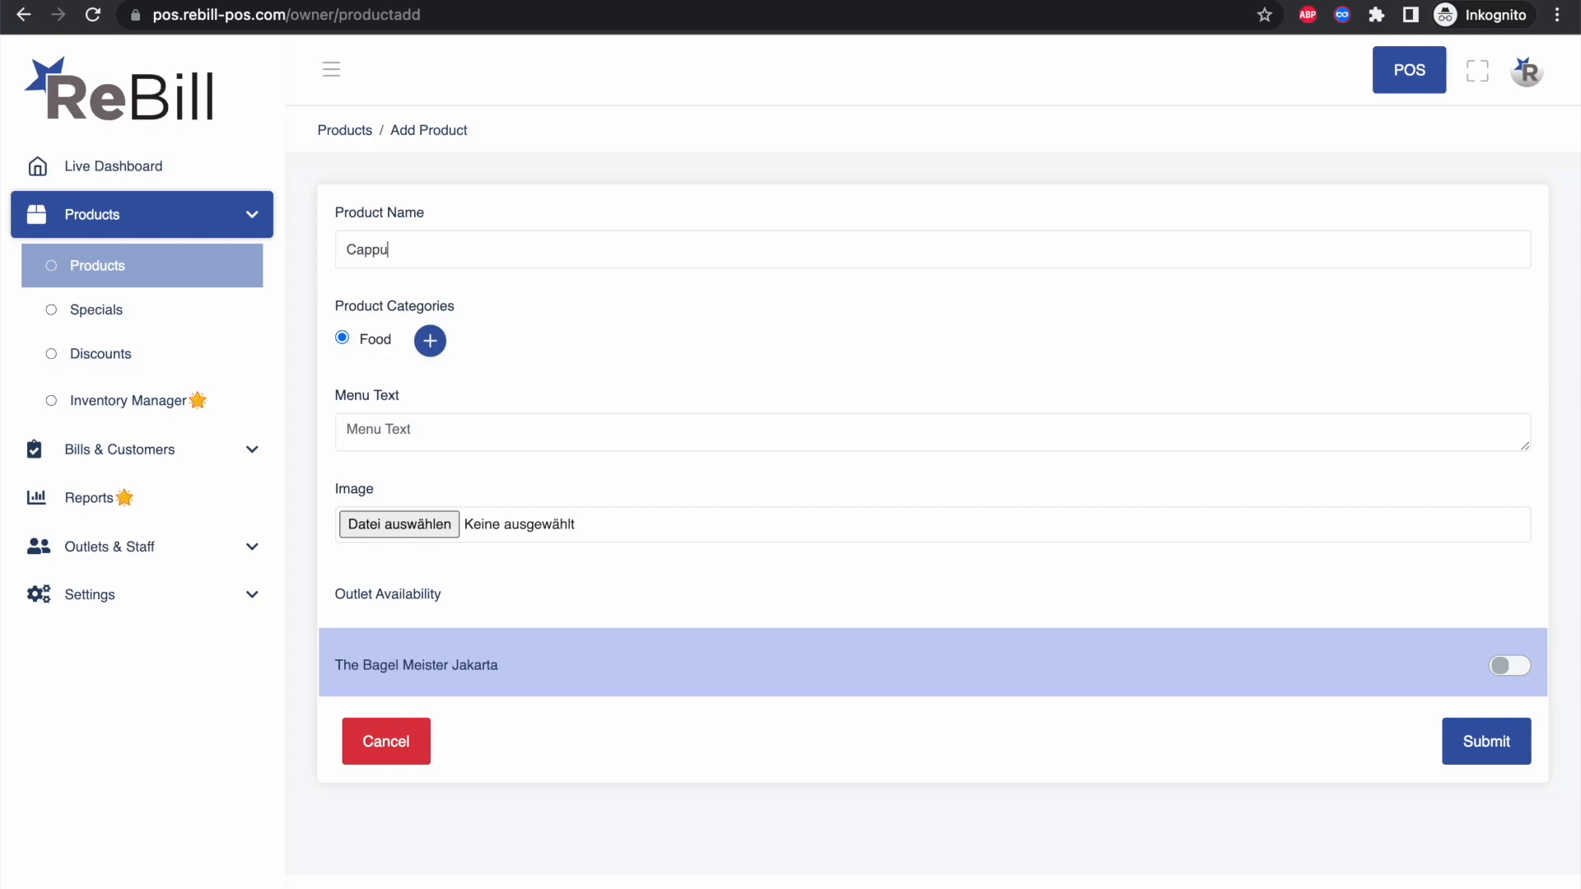
pyautogui.write('cino')
pyautogui.click(430, 341)
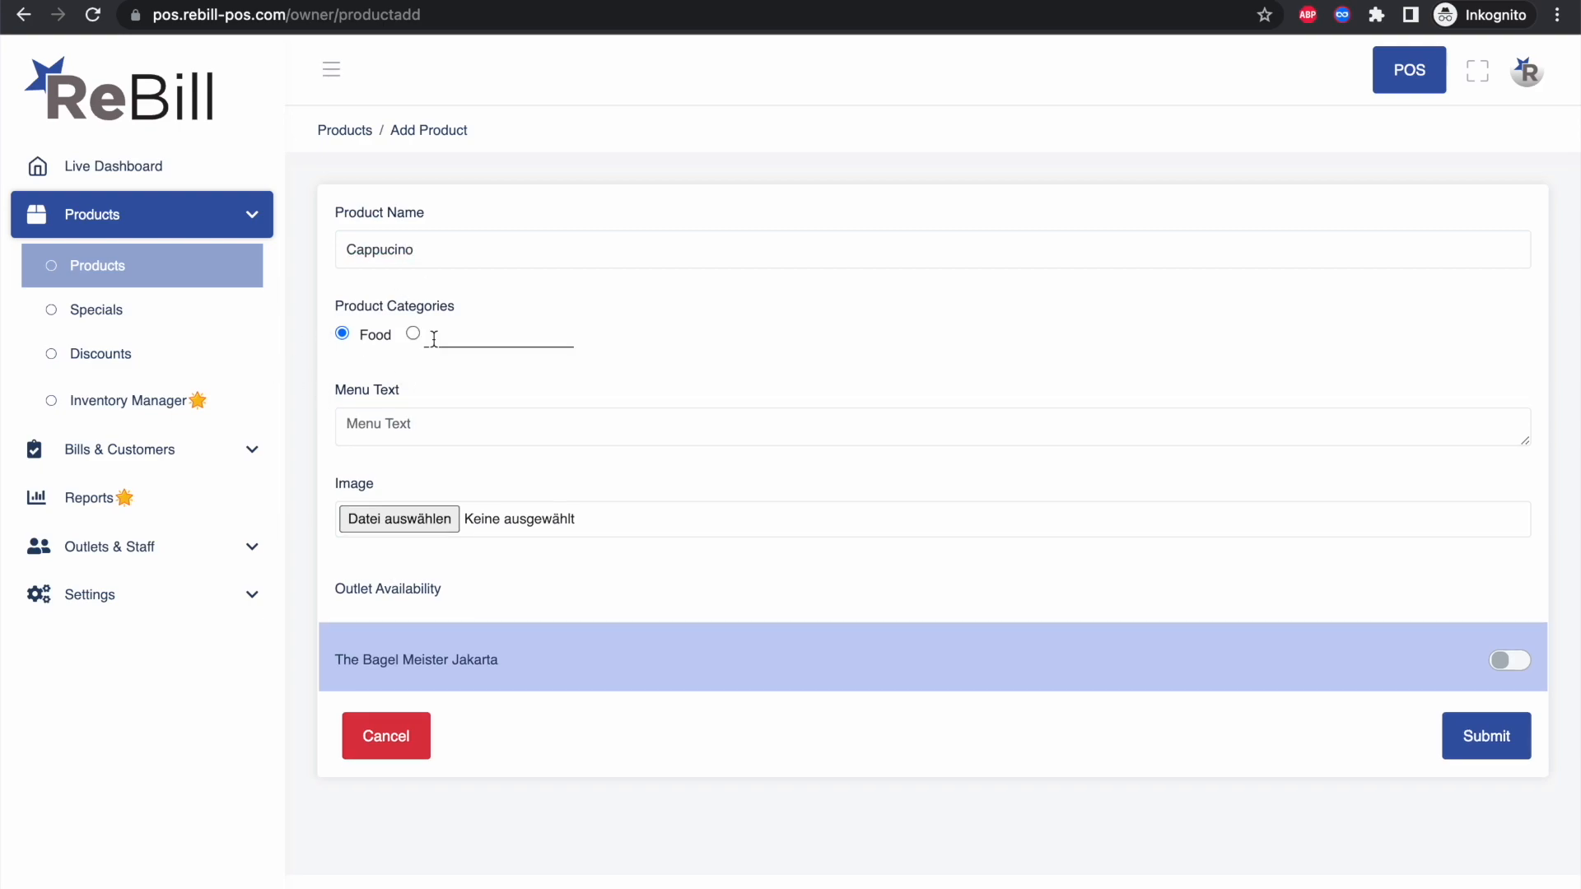
pyautogui.click(466, 333)
pyautogui.write('Drinks')
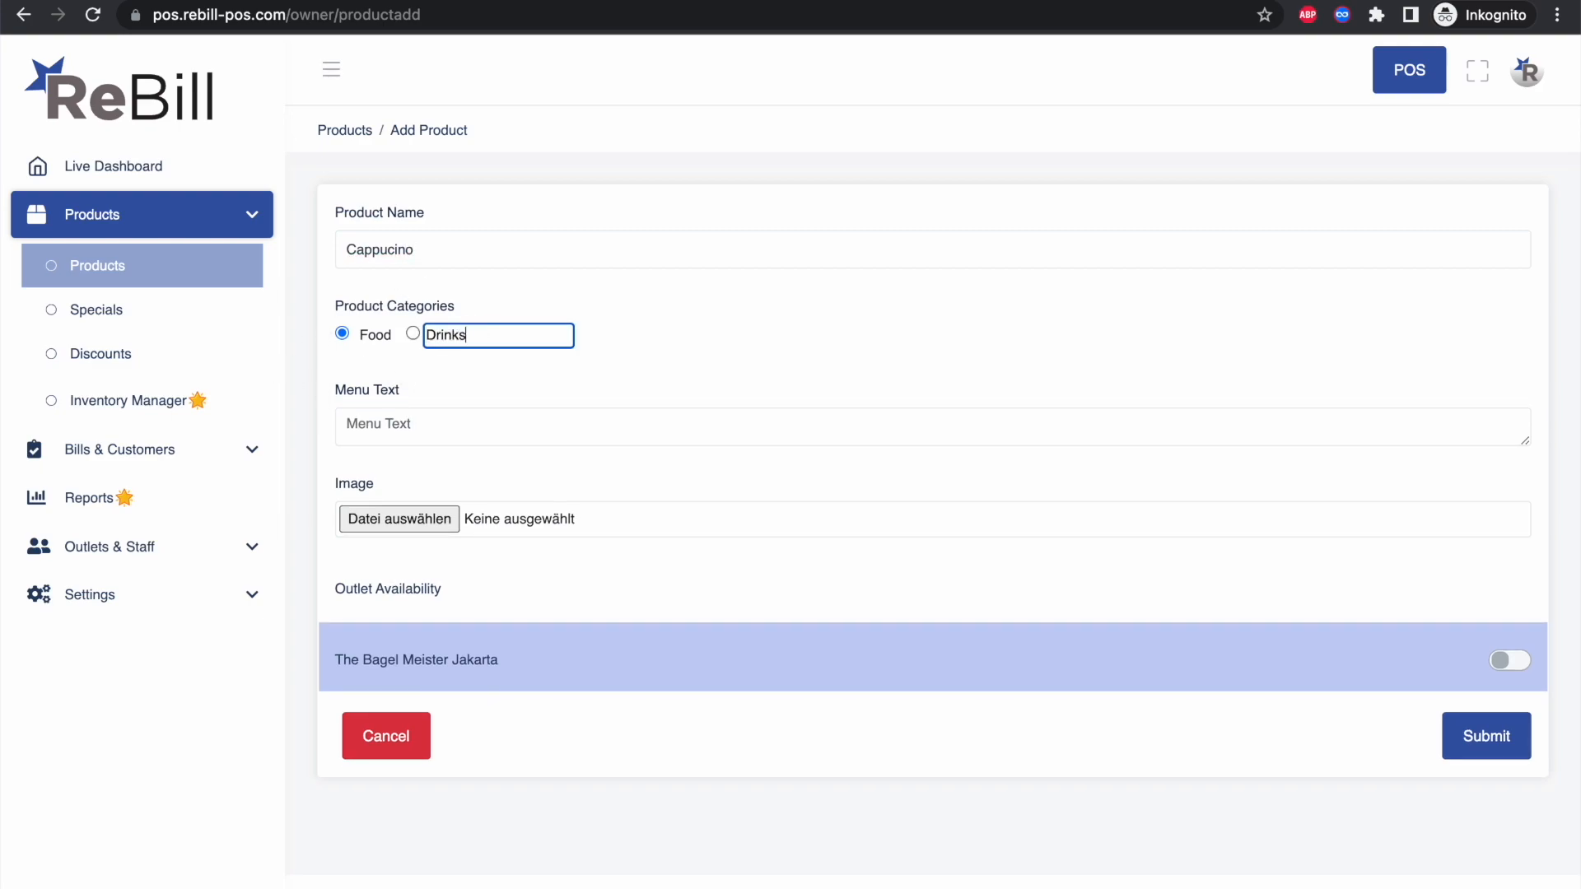
pyautogui.click(412, 333)
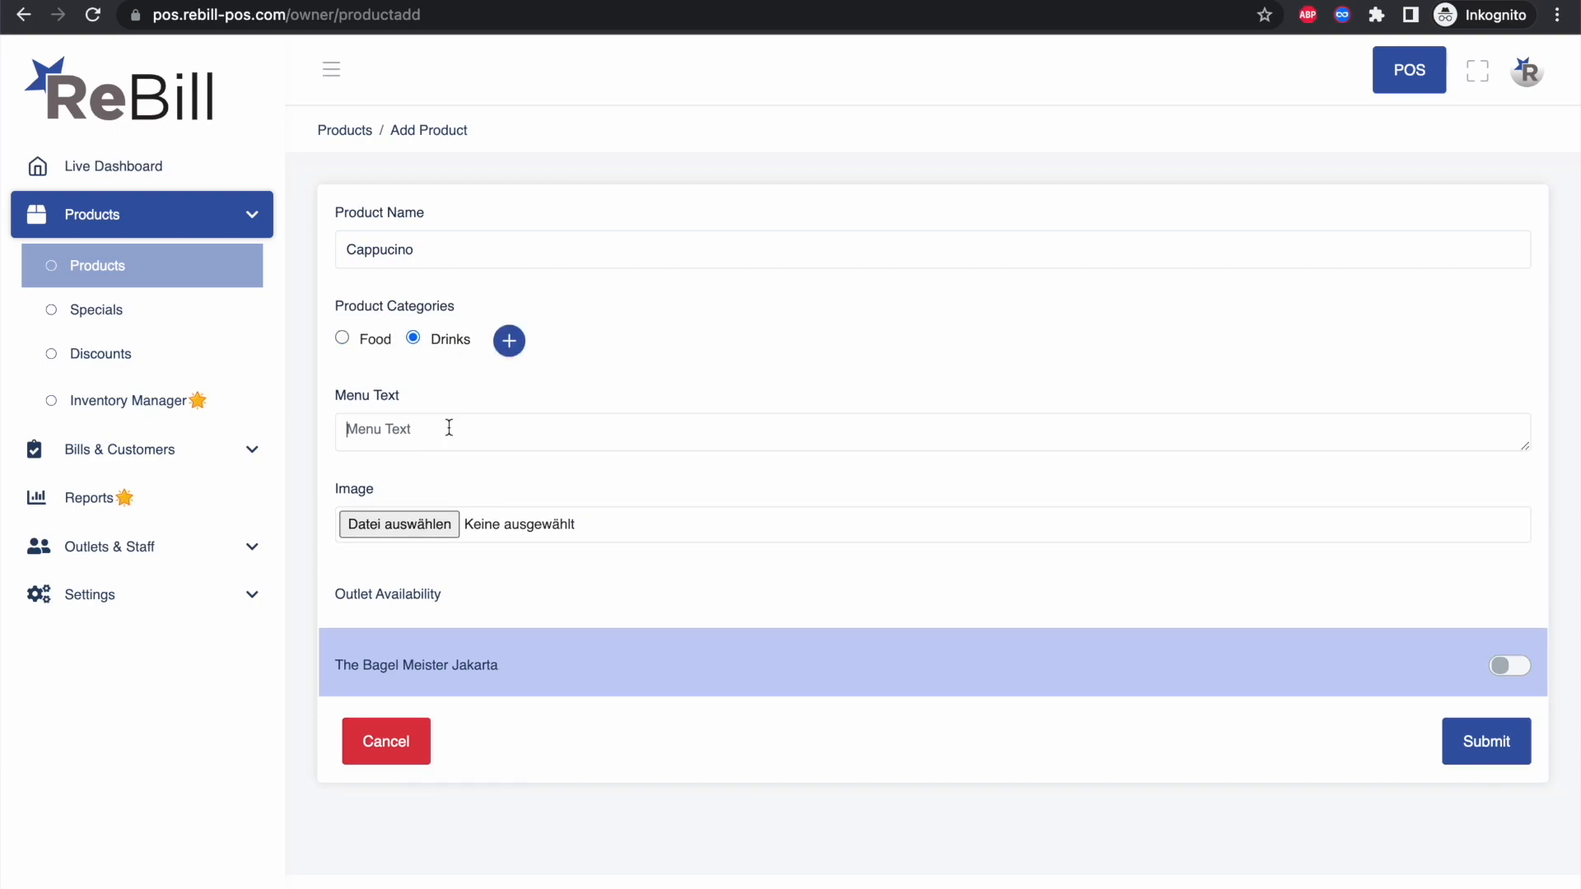
pyautogui.write('Cappucino')
# Step: Attach cappucino.jpg, make it available at the Jakarta outlet, and save the product
pyautogui.click(404, 527)
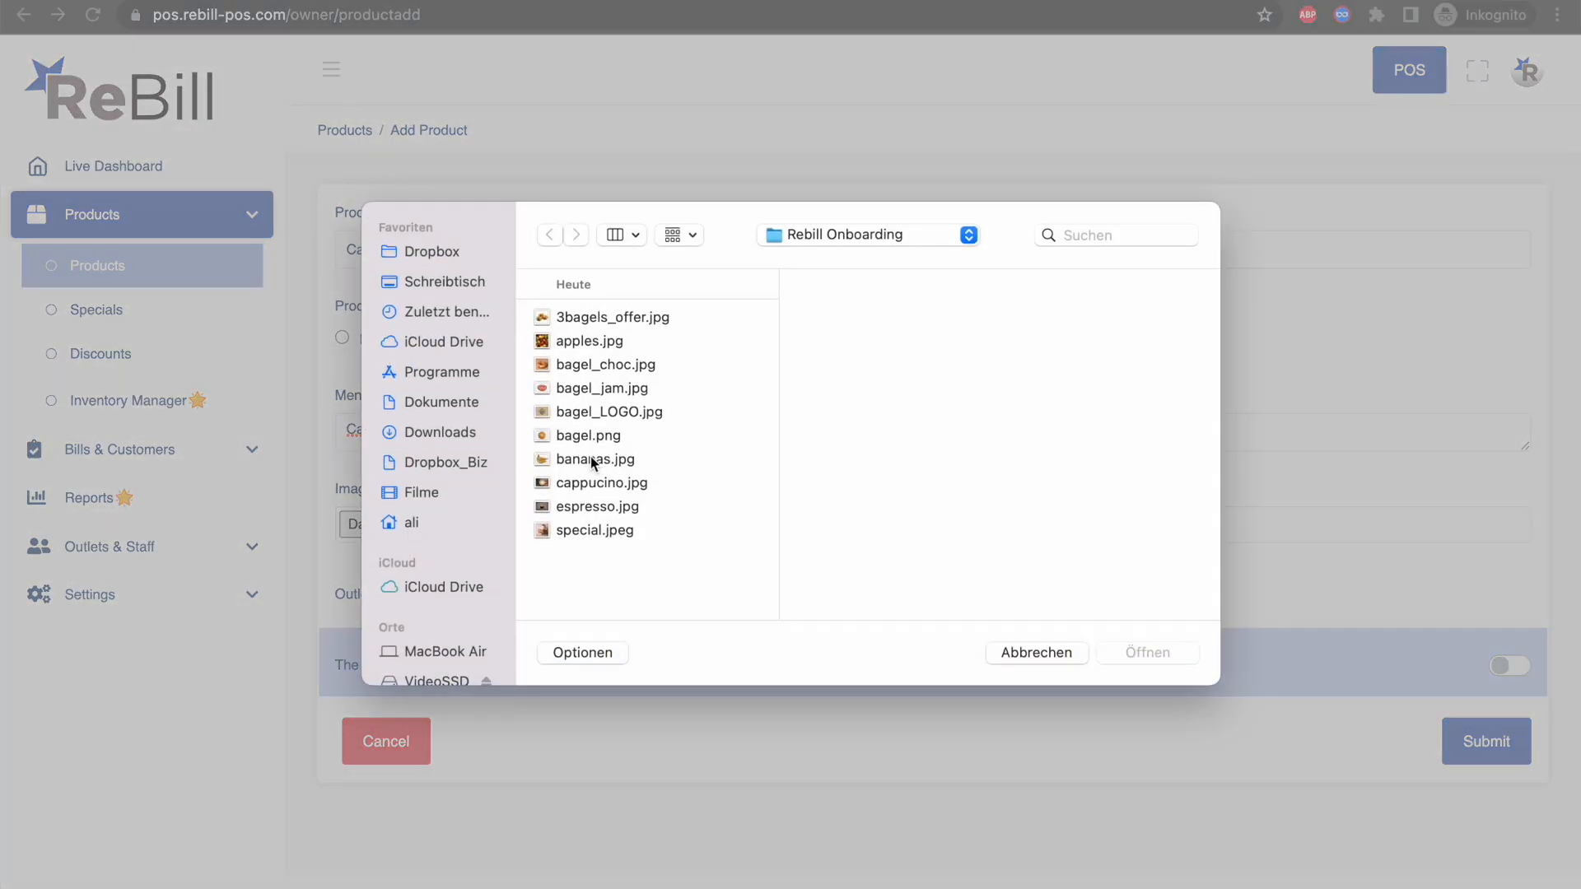
pyautogui.click(594, 483)
pyautogui.press('Return')
pyautogui.scroll(-2, 494, 723)
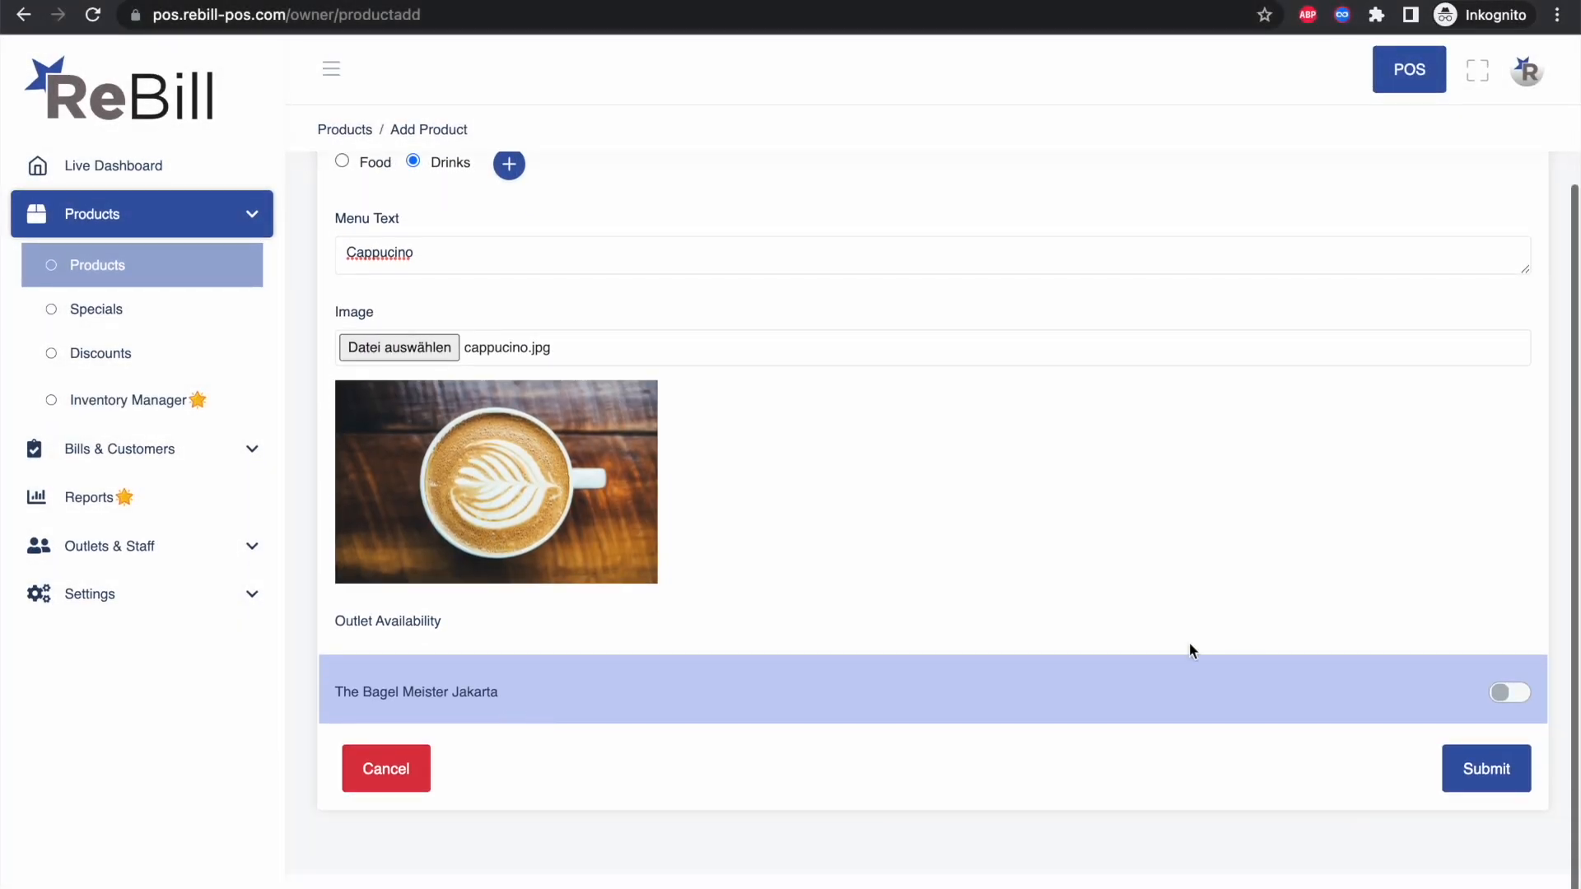
pyautogui.click(1510, 693)
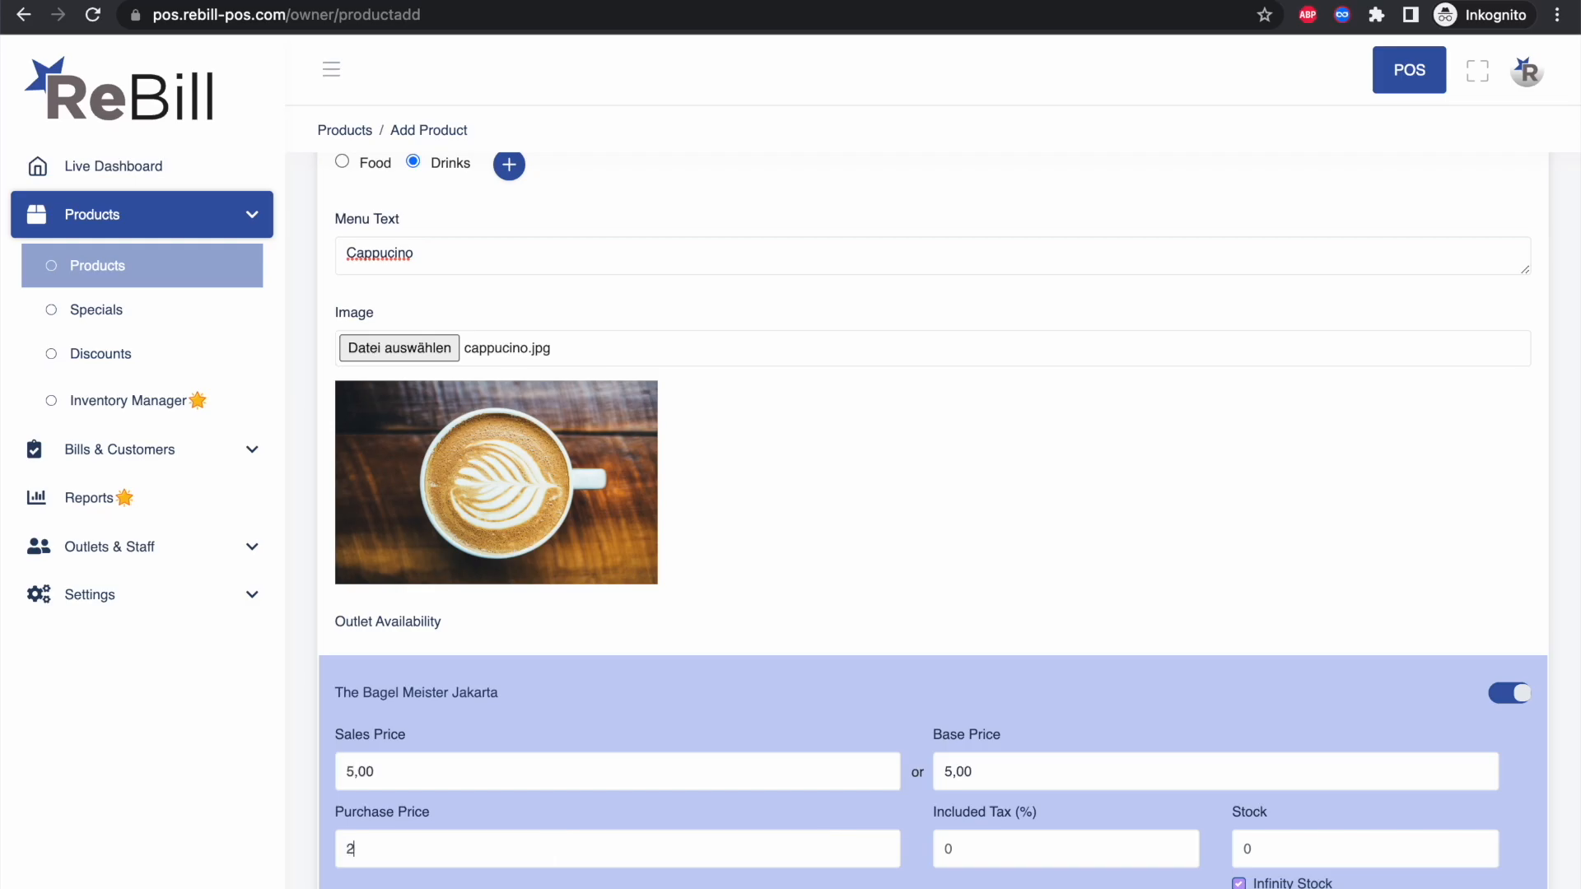
pyautogui.scroll(-3, 905, 576)
pyautogui.click(1482, 808)
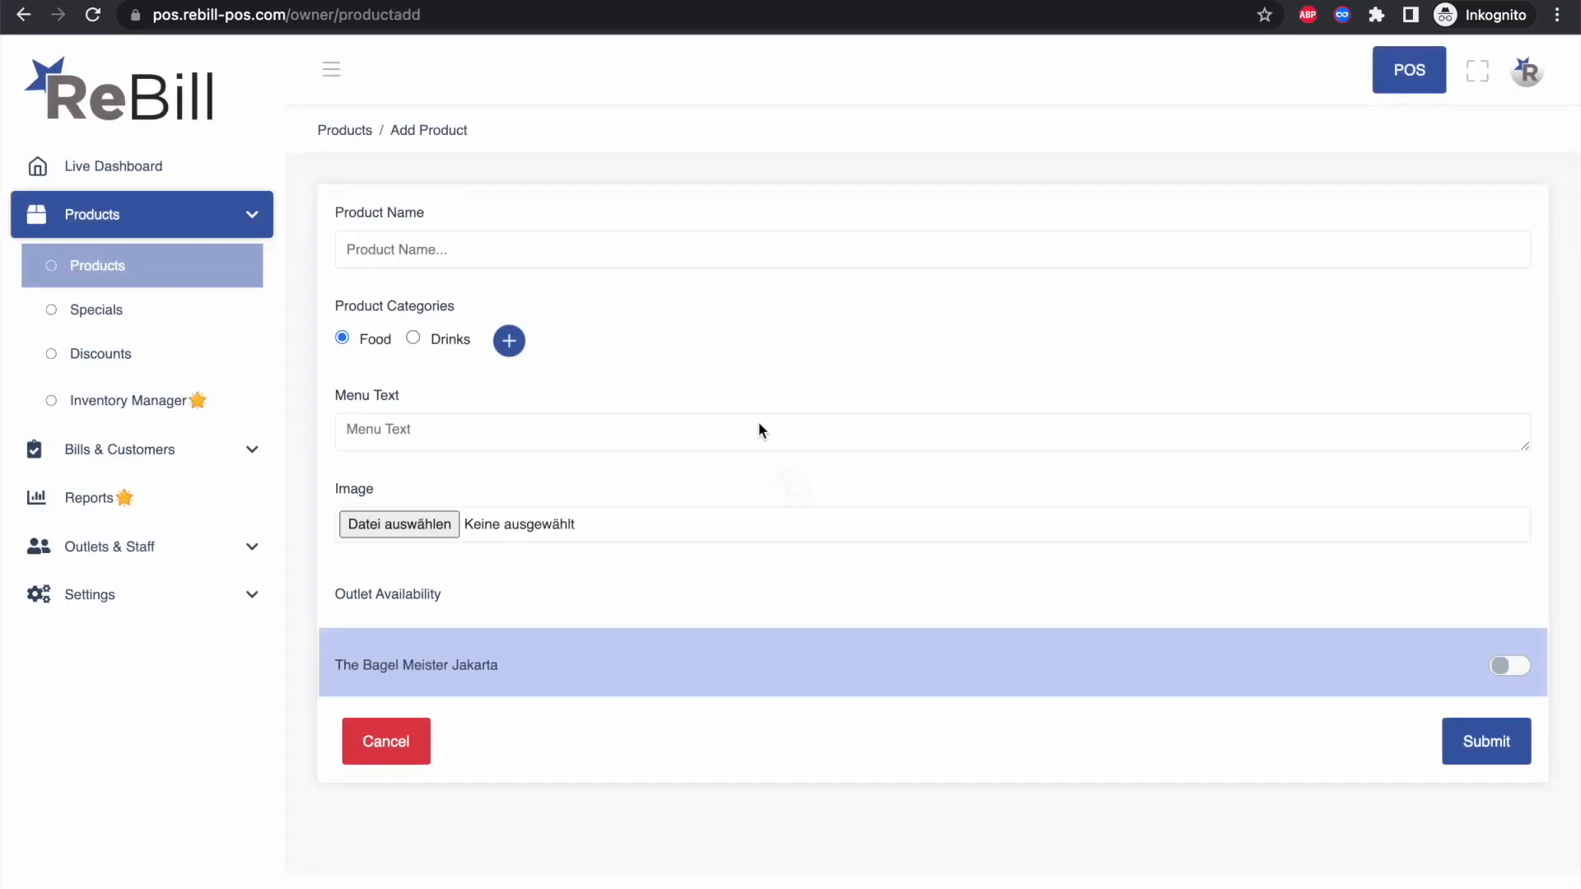
# Step: Start Espresso in the Drinks category with menu text Espresso and the espresso.jpg image
pyautogui.click(517, 252)
pyautogui.write('Espress')
pyautogui.click(412, 340)
pyautogui.click(379, 429)
pyautogui.write('Espresso')
pyautogui.click(398, 525)
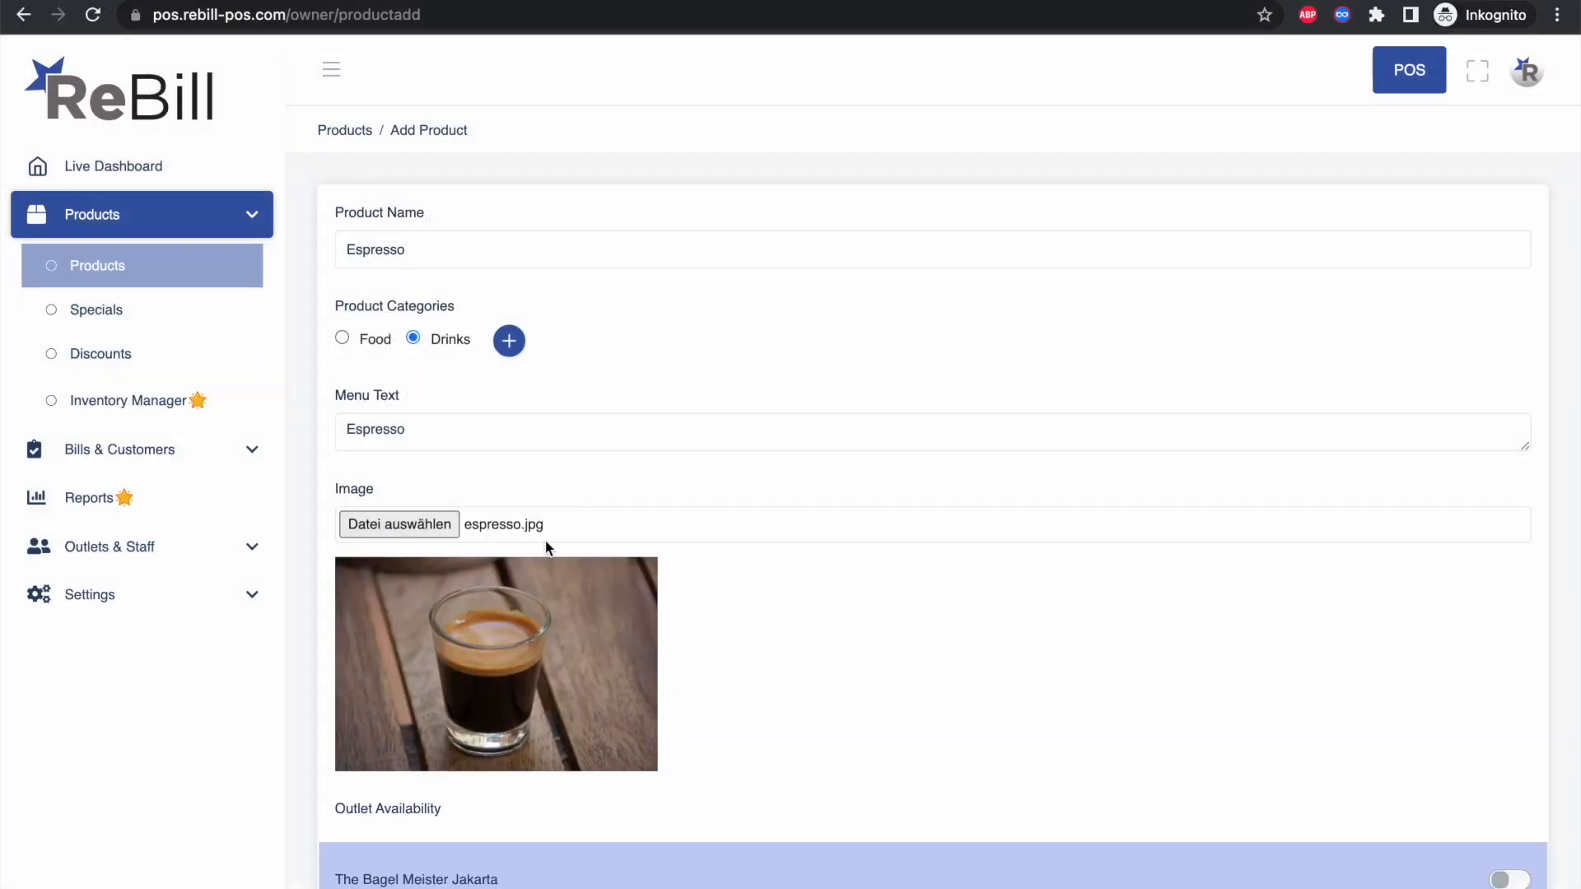
# Step: Make Espresso available at the Jakarta outlet with sales price 6 and purchase price 2, then save
pyautogui.scroll(-3, 1510, 699)
pyautogui.click(1510, 695)
pyautogui.scroll(-1, 1510, 696)
pyautogui.write('6')
pyautogui.click(491, 793)
pyautogui.write('2')
pyautogui.scroll(-1, 491, 792)
pyautogui.click(1485, 823)
pyautogui.scroll(-3, 1148, 581)
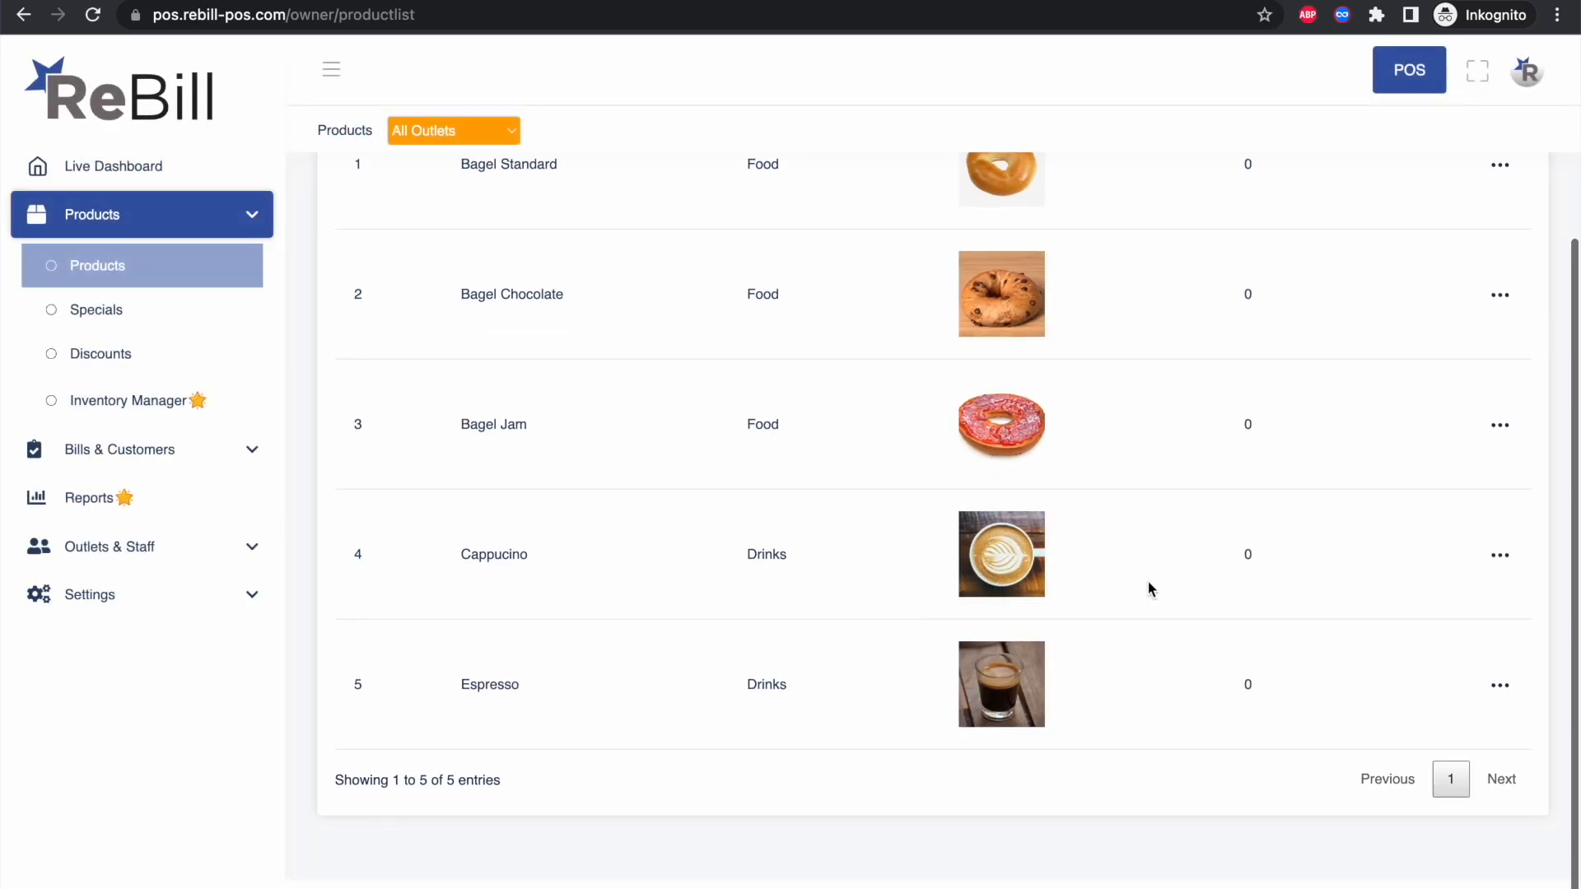
pyautogui.scroll(2, 1148, 582)
pyautogui.scroll(-2, 1148, 582)
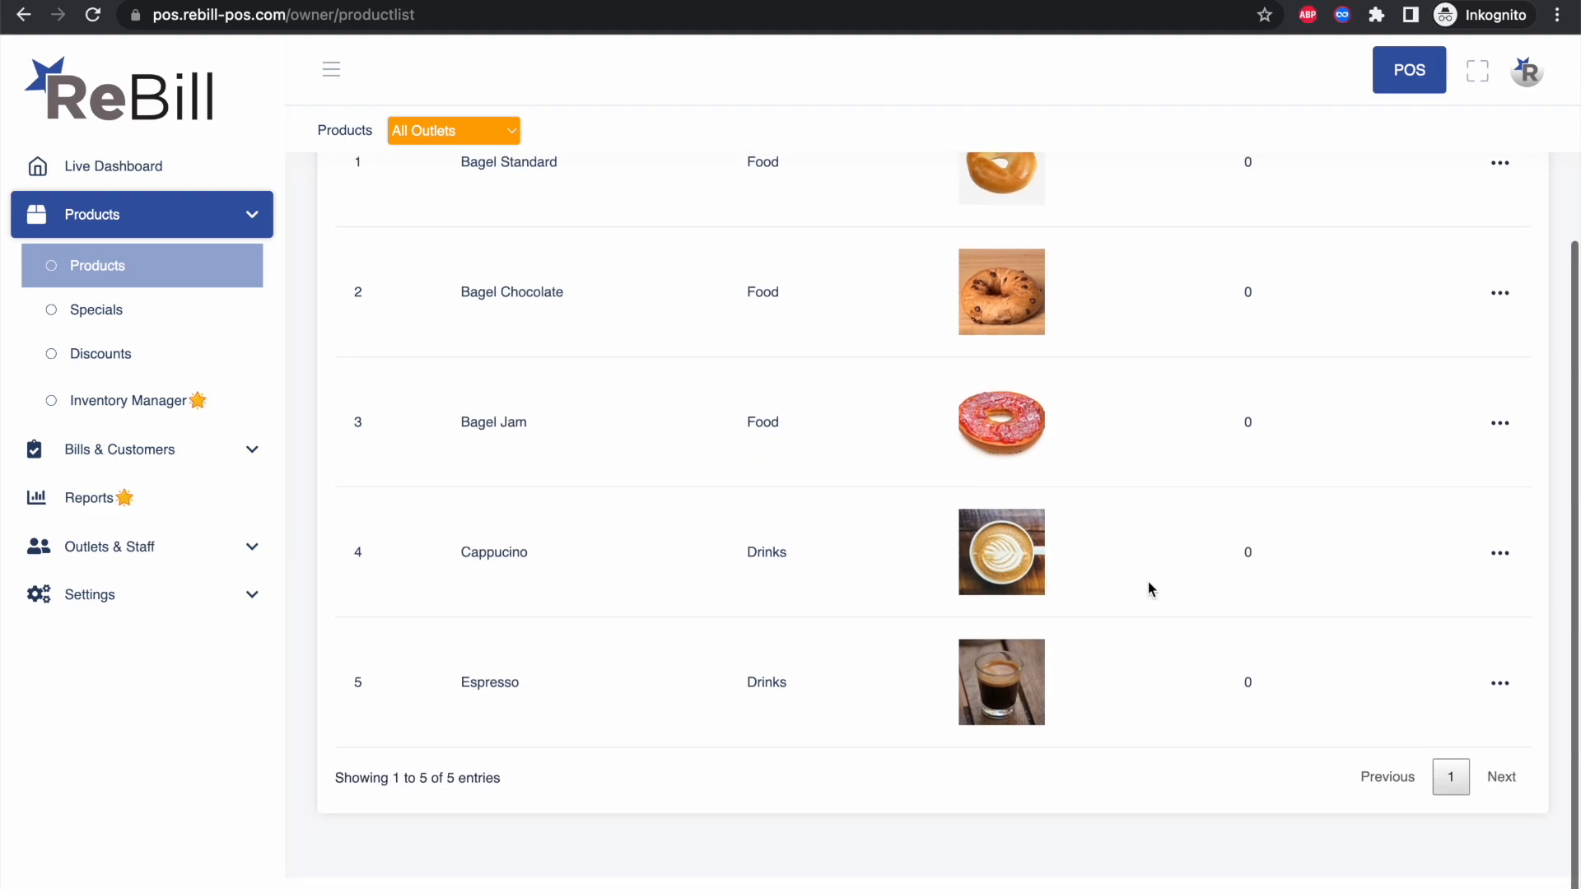
pyautogui.scroll(3, 1148, 582)
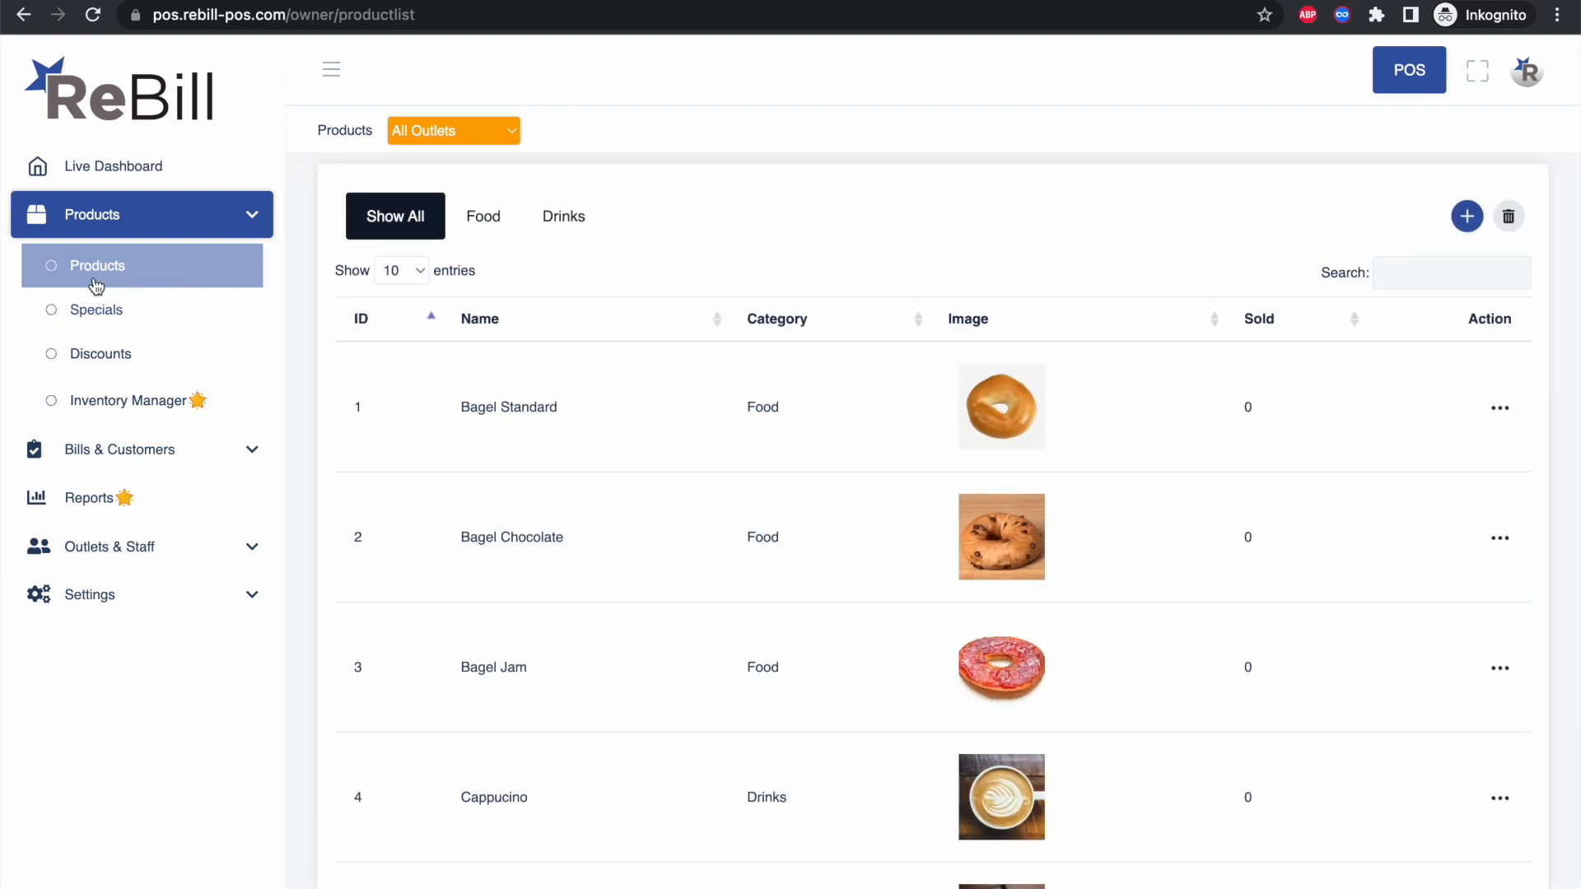
# Step: Start a special named 'Three for Two' priced 6,00 with 3bagels_offer.jpg as its image
pyautogui.click(92, 313)
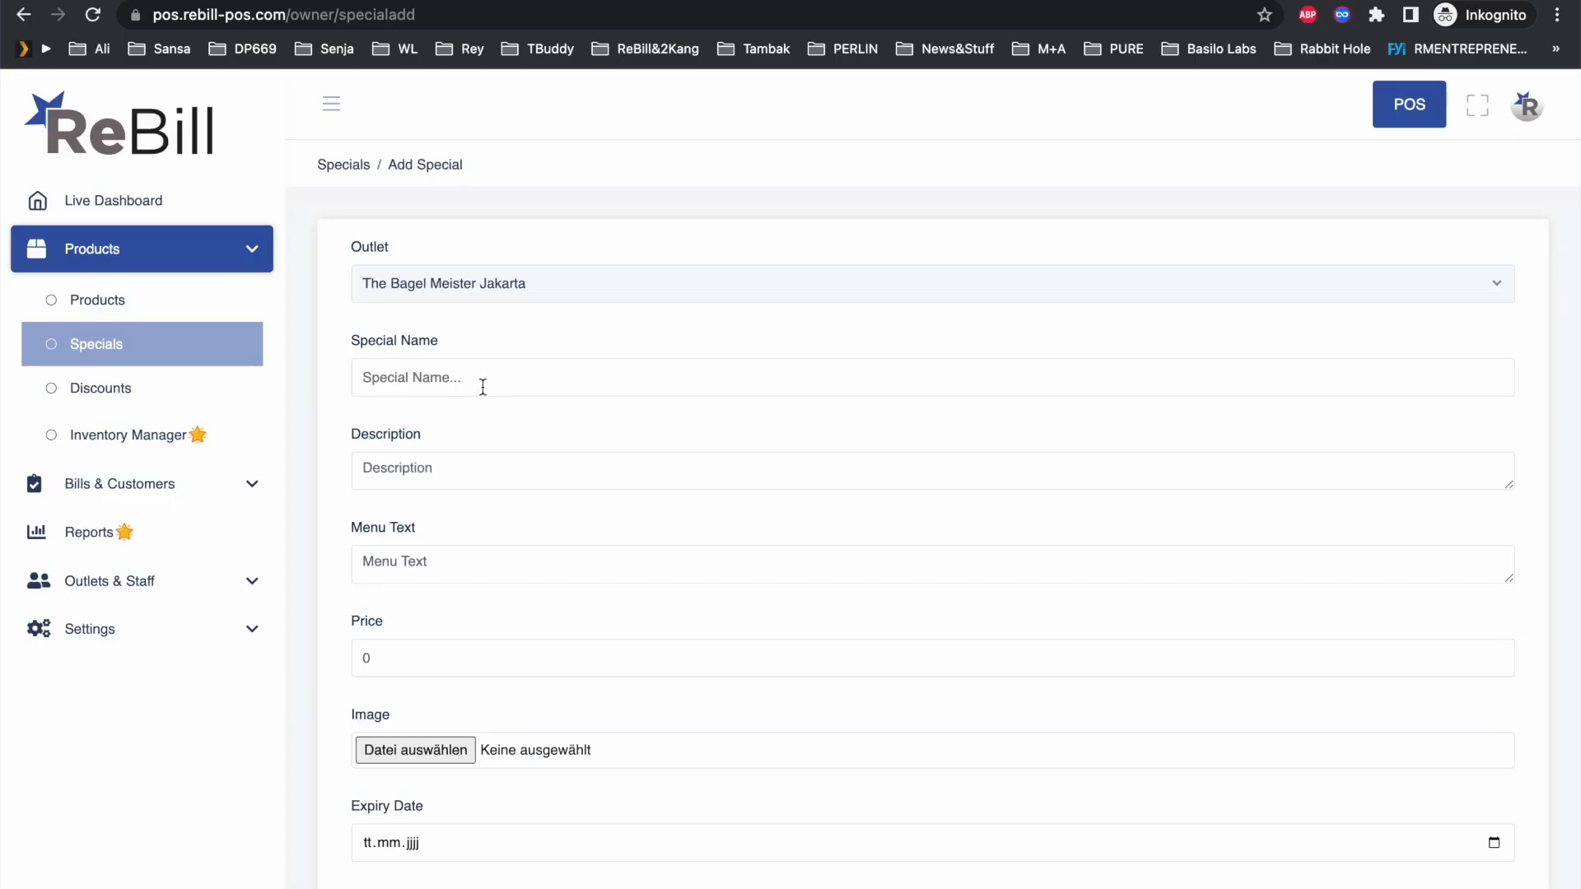
pyautogui.click(483, 386)
pyautogui.write('Three ')
pyautogui.write('Get 3 bagels for the p')
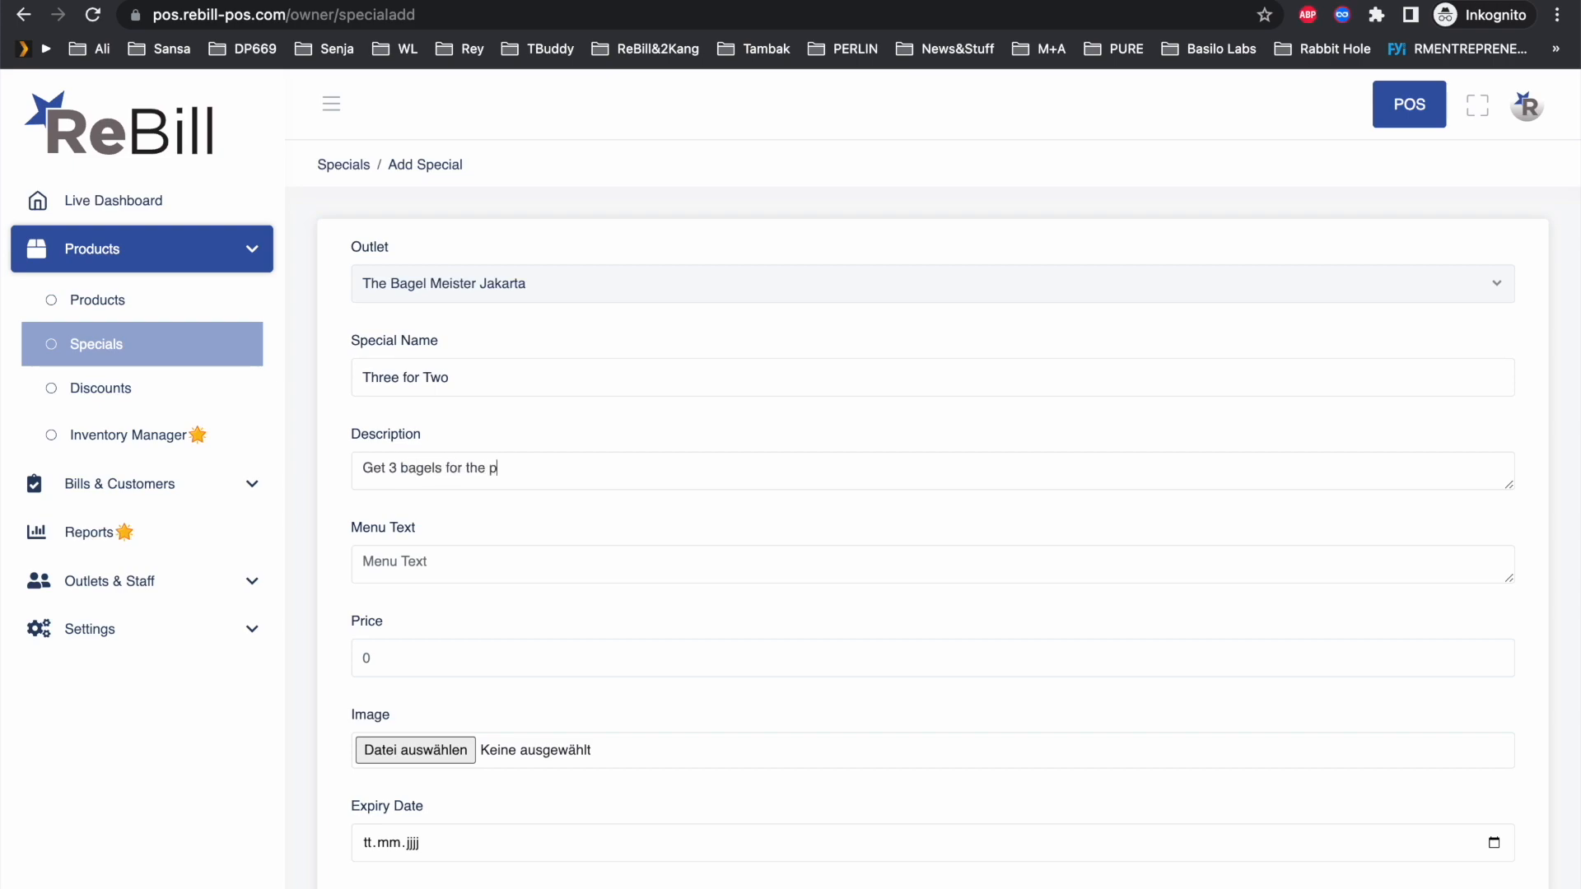
pyautogui.write('3 for')
pyautogui.write('6')
pyautogui.scroll(-3, 453, 667)
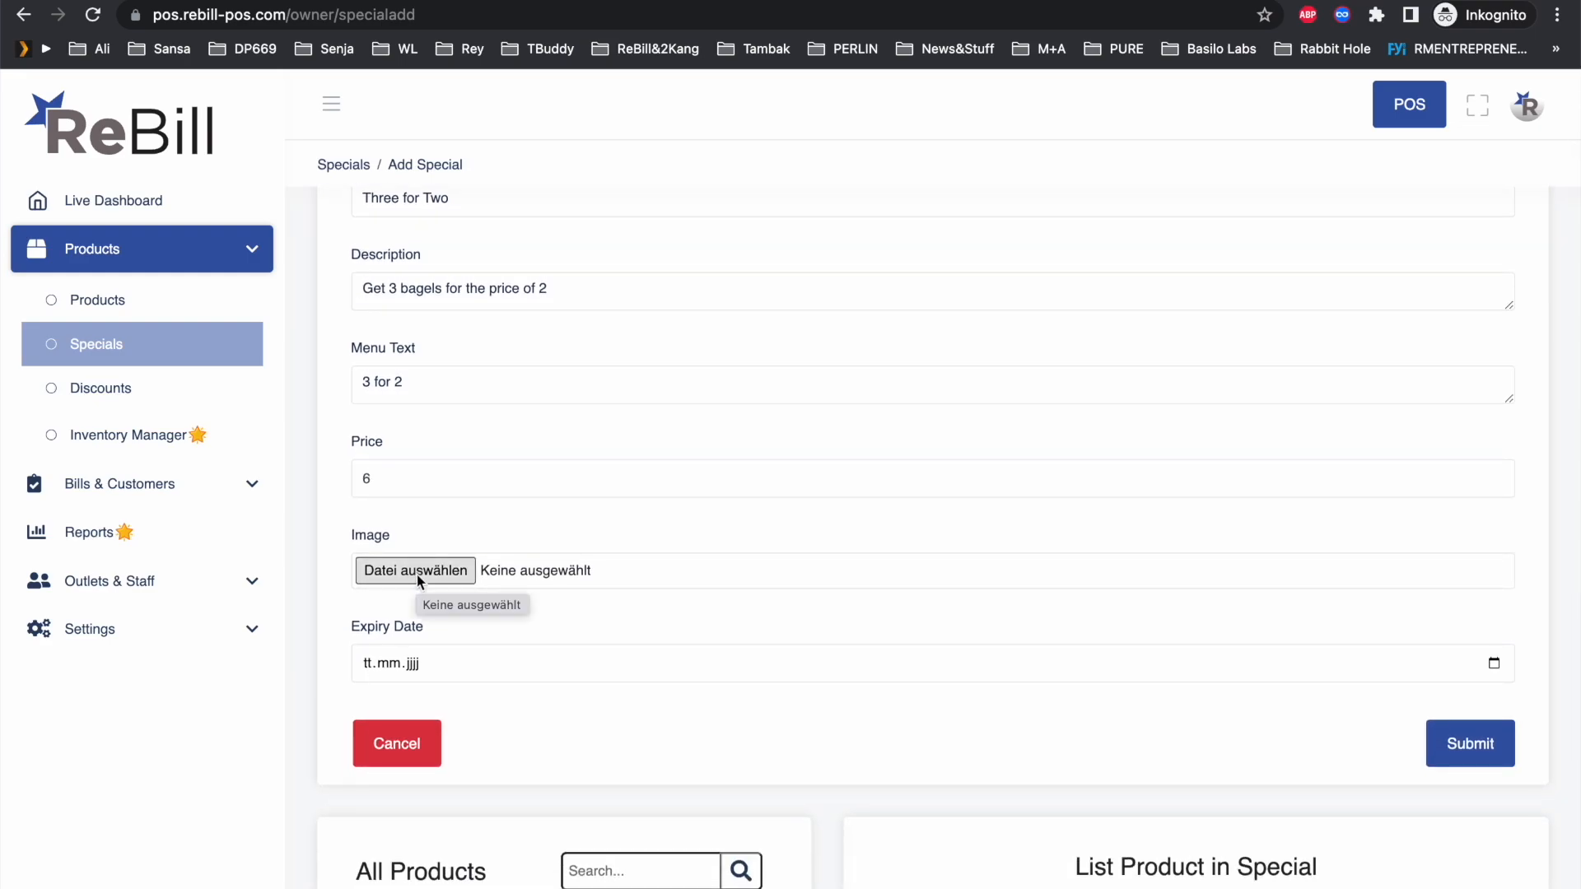
pyautogui.click(417, 571)
pyautogui.doubleClick(857, 324)
# Step: Set the special's expiry date to 31 December 2022
pyautogui.scroll(-5, 519, 547)
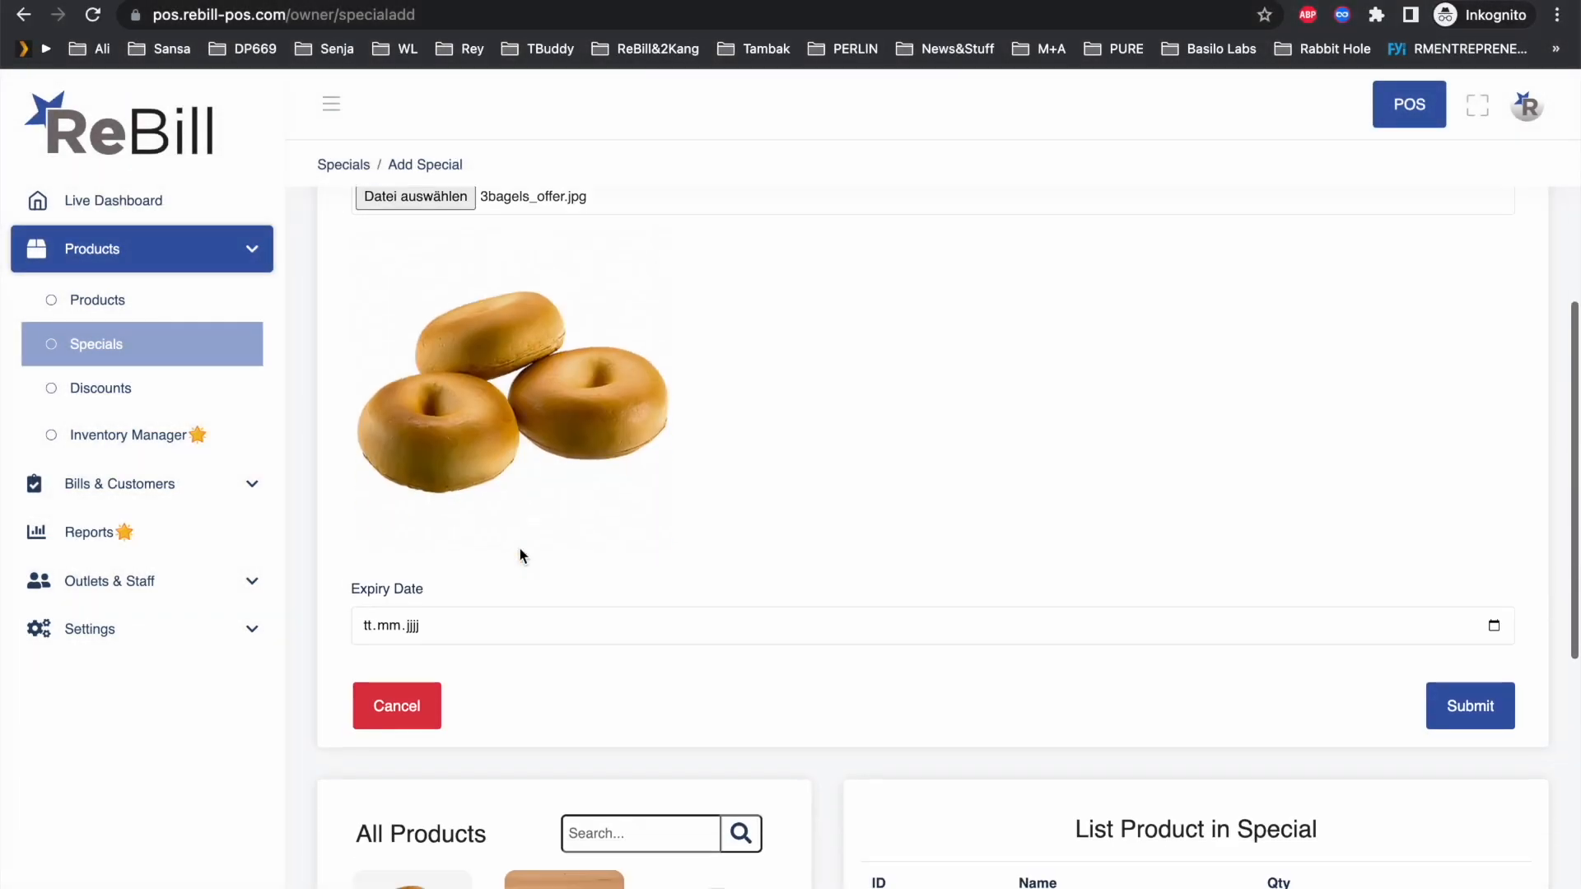
pyautogui.scroll(-1, 520, 548)
pyautogui.click(1497, 599)
pyautogui.click(466, 640)
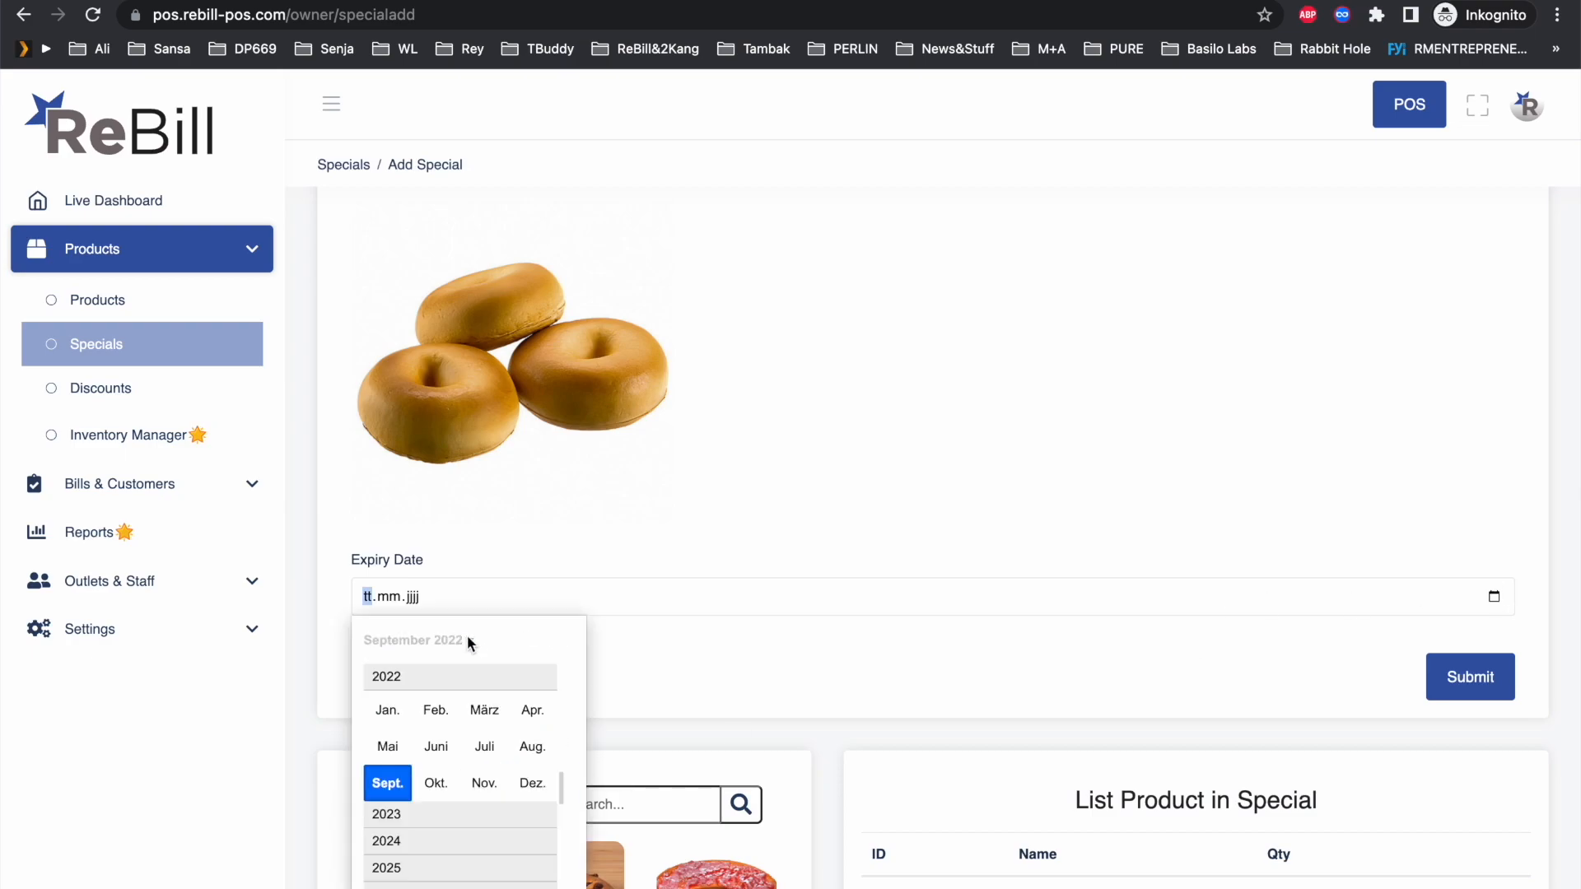
pyautogui.click(530, 783)
pyautogui.click(529, 833)
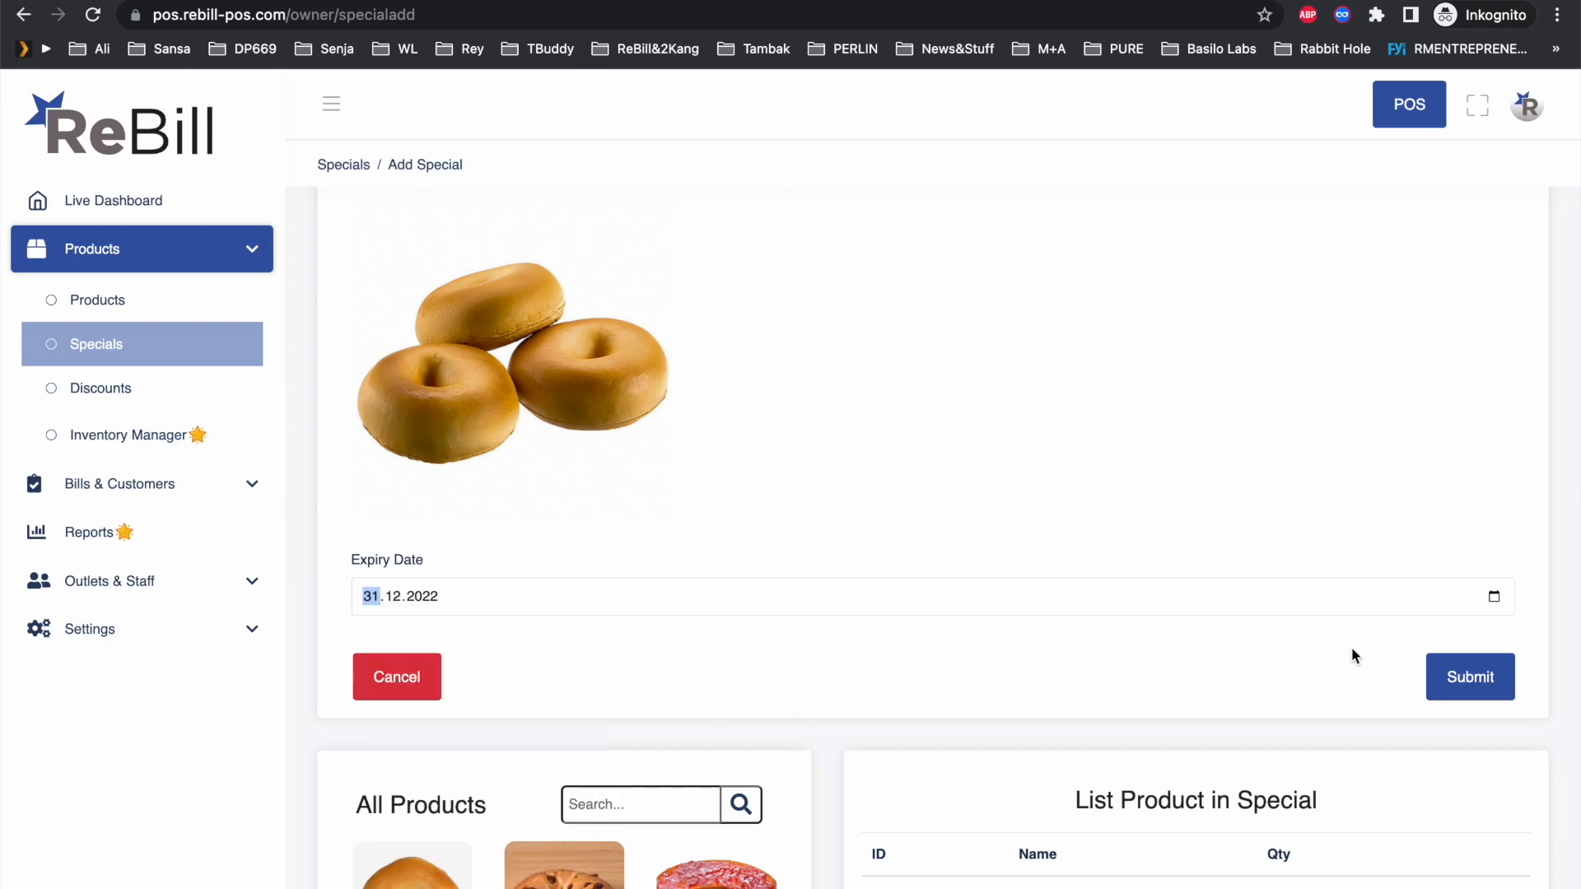
# Step: Add Bagel Standard with quantity 3 to the special and save it
pyautogui.scroll(-5, 853, 700)
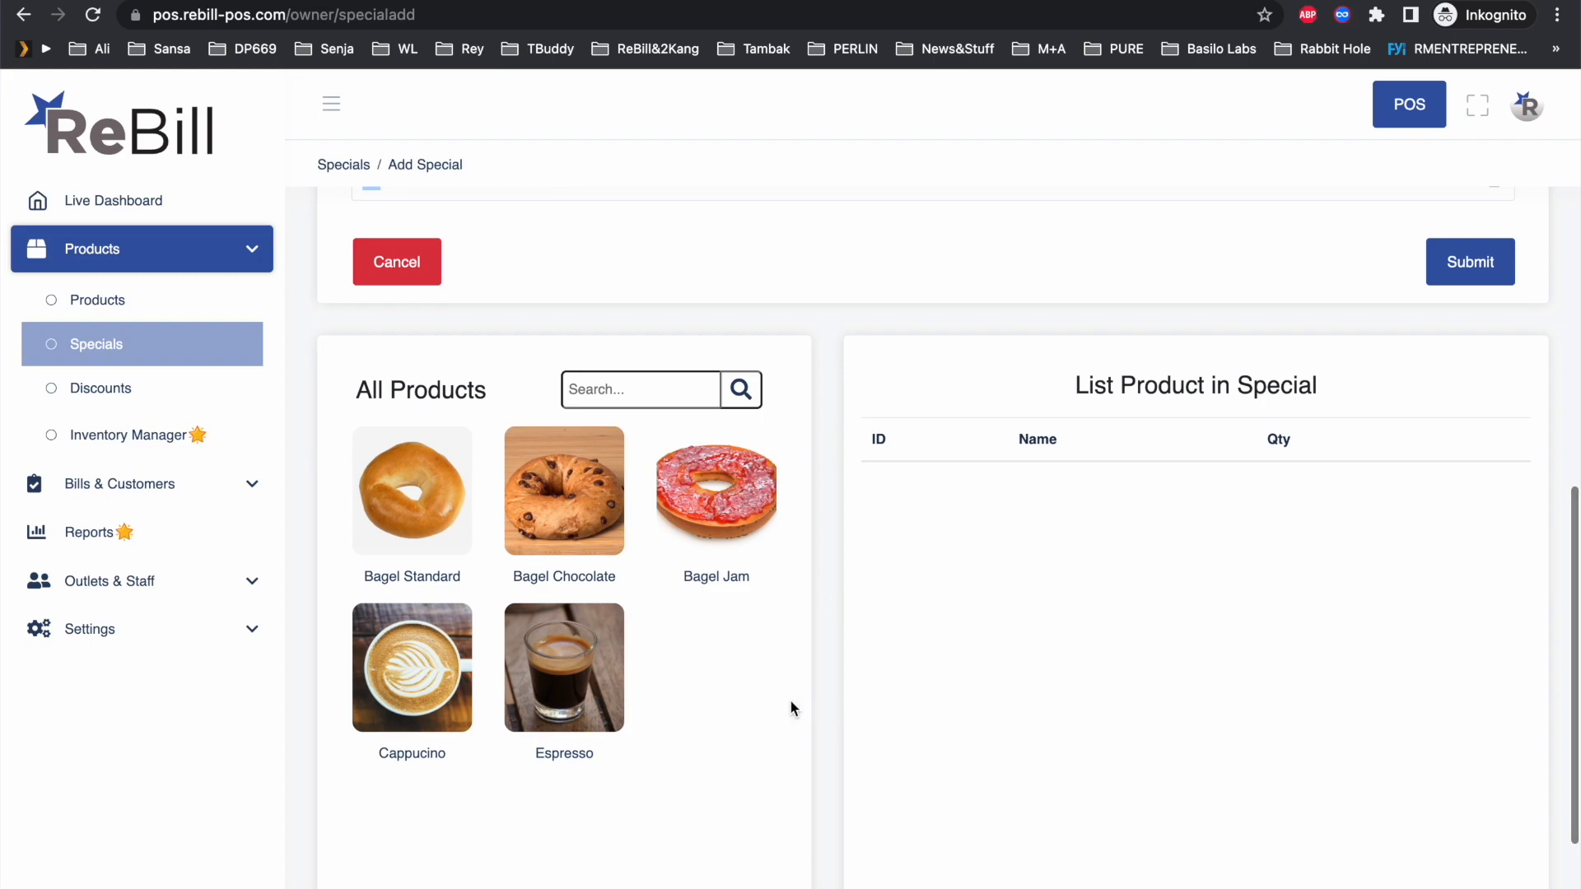
pyautogui.click(428, 496)
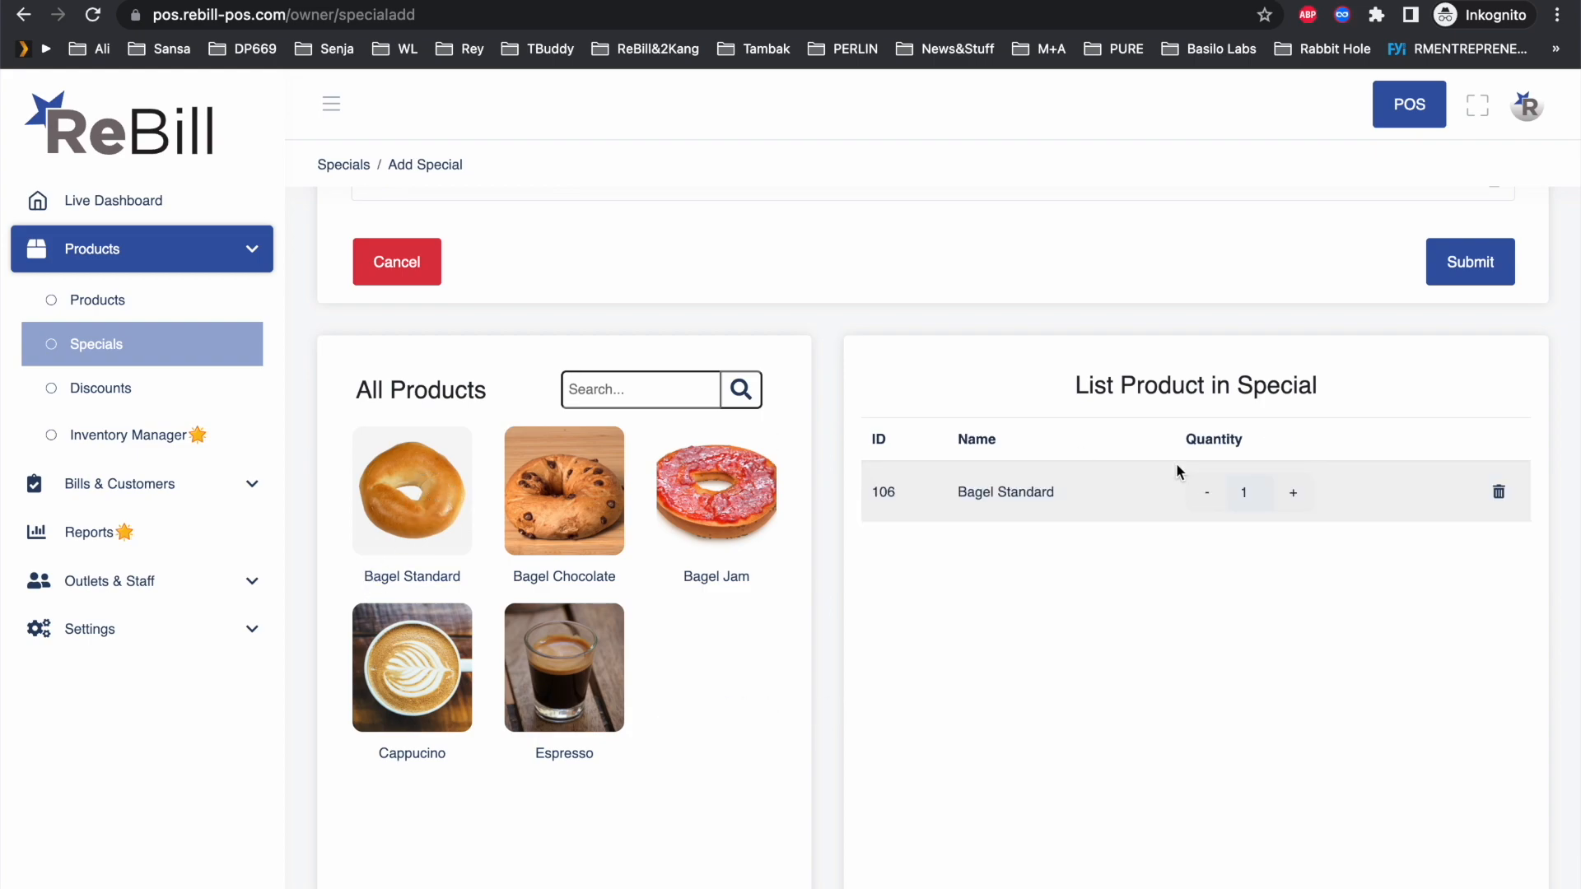
pyautogui.click(1294, 494)
pyautogui.scroll(-2, 1295, 501)
pyautogui.scroll(3, 1295, 501)
pyautogui.click(1476, 298)
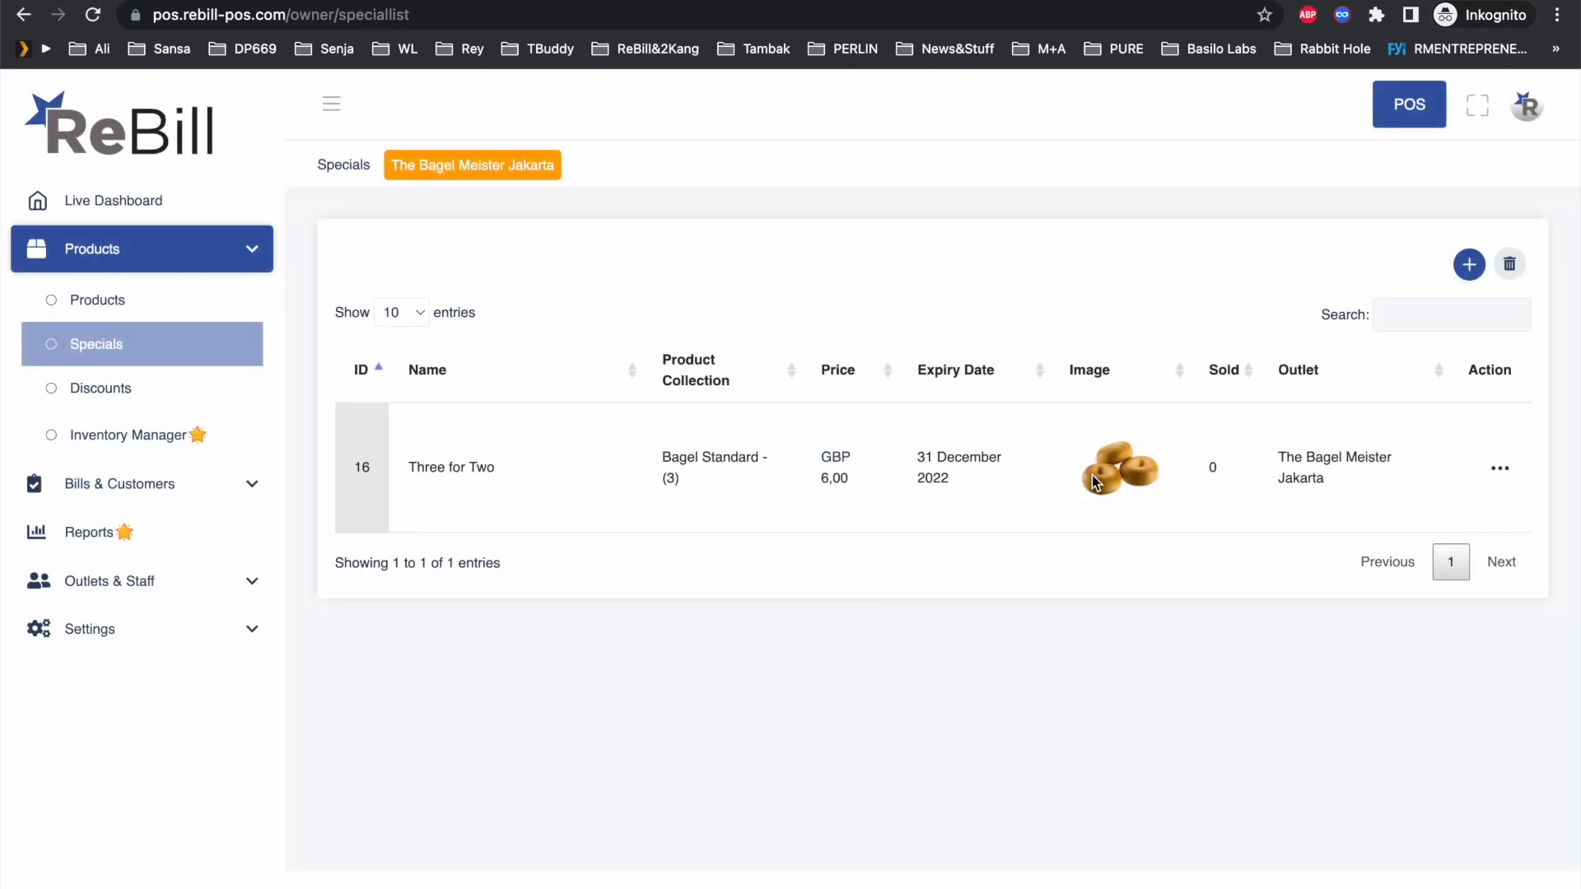
# Step: Go to Products > Discounts and start a new discount
pyautogui.click(95, 299)
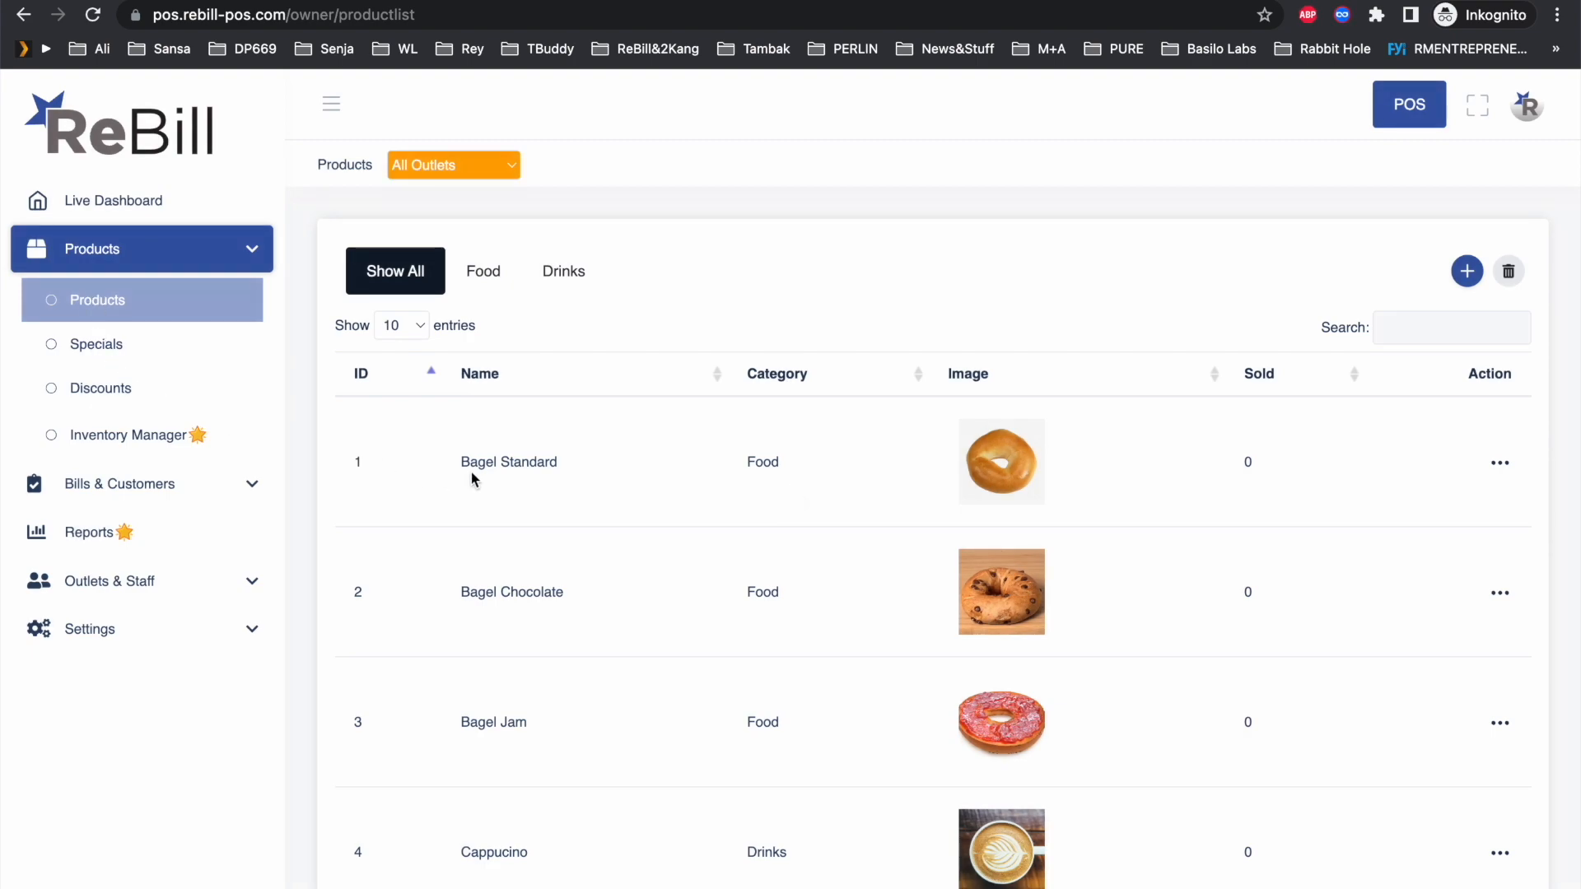
pyautogui.scroll(-3, 471, 471)
pyautogui.scroll(2, 471, 472)
pyautogui.click(105, 346)
pyautogui.click(103, 388)
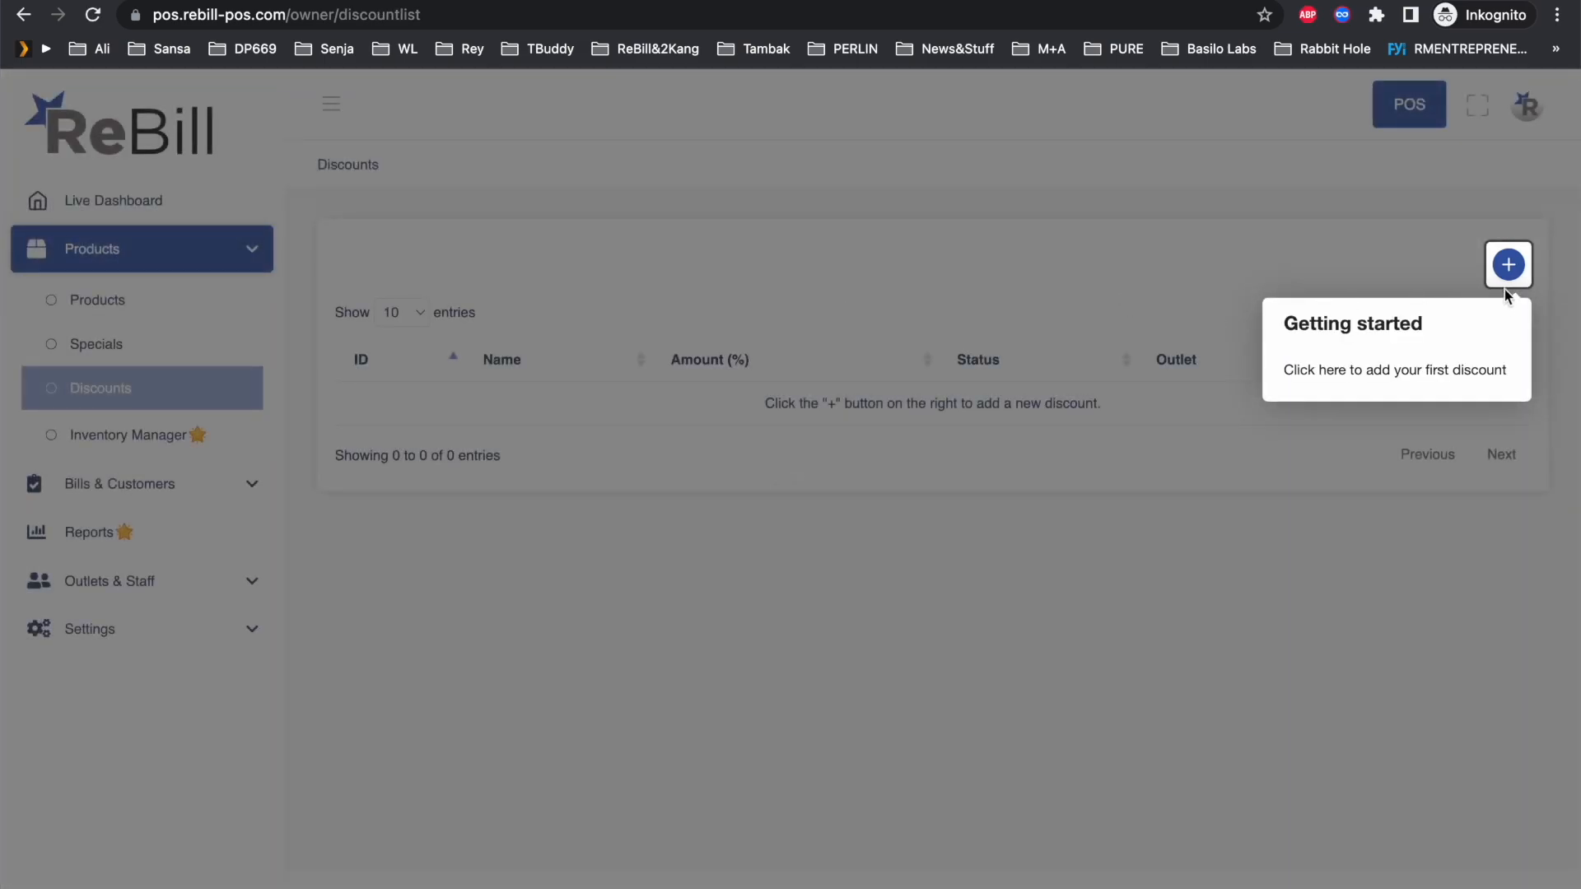
pyautogui.click(1508, 267)
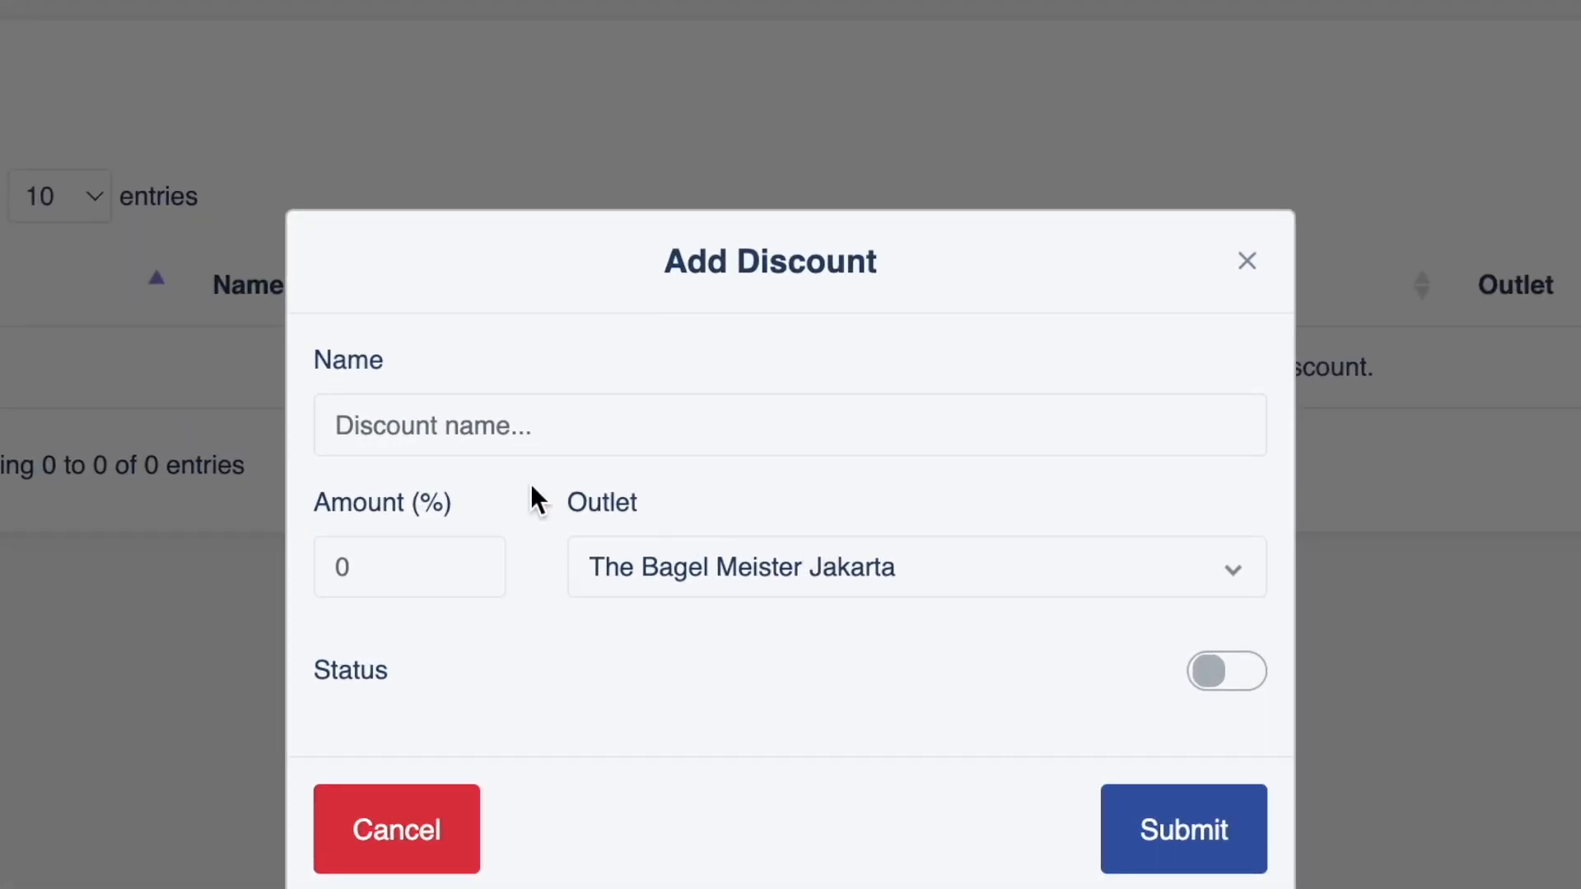
# Step: Enter 'Opening Deal' with amount 10, switch its status to active, and submit
pyautogui.click(665, 432)
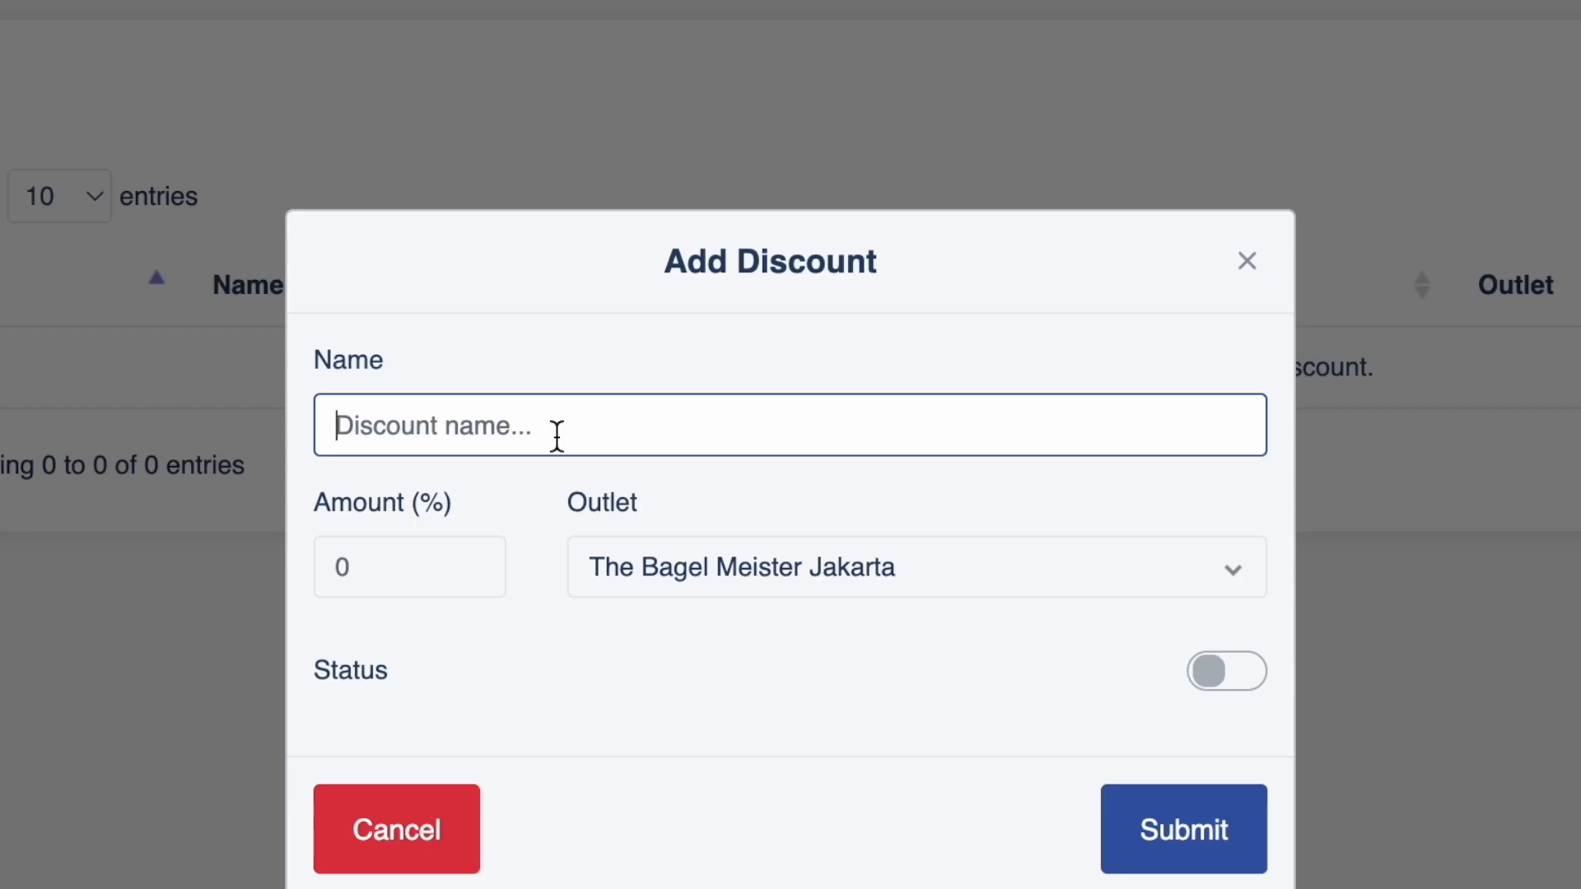
pyautogui.write('Opening Deal')
pyautogui.click(392, 561)
pyautogui.write('10')
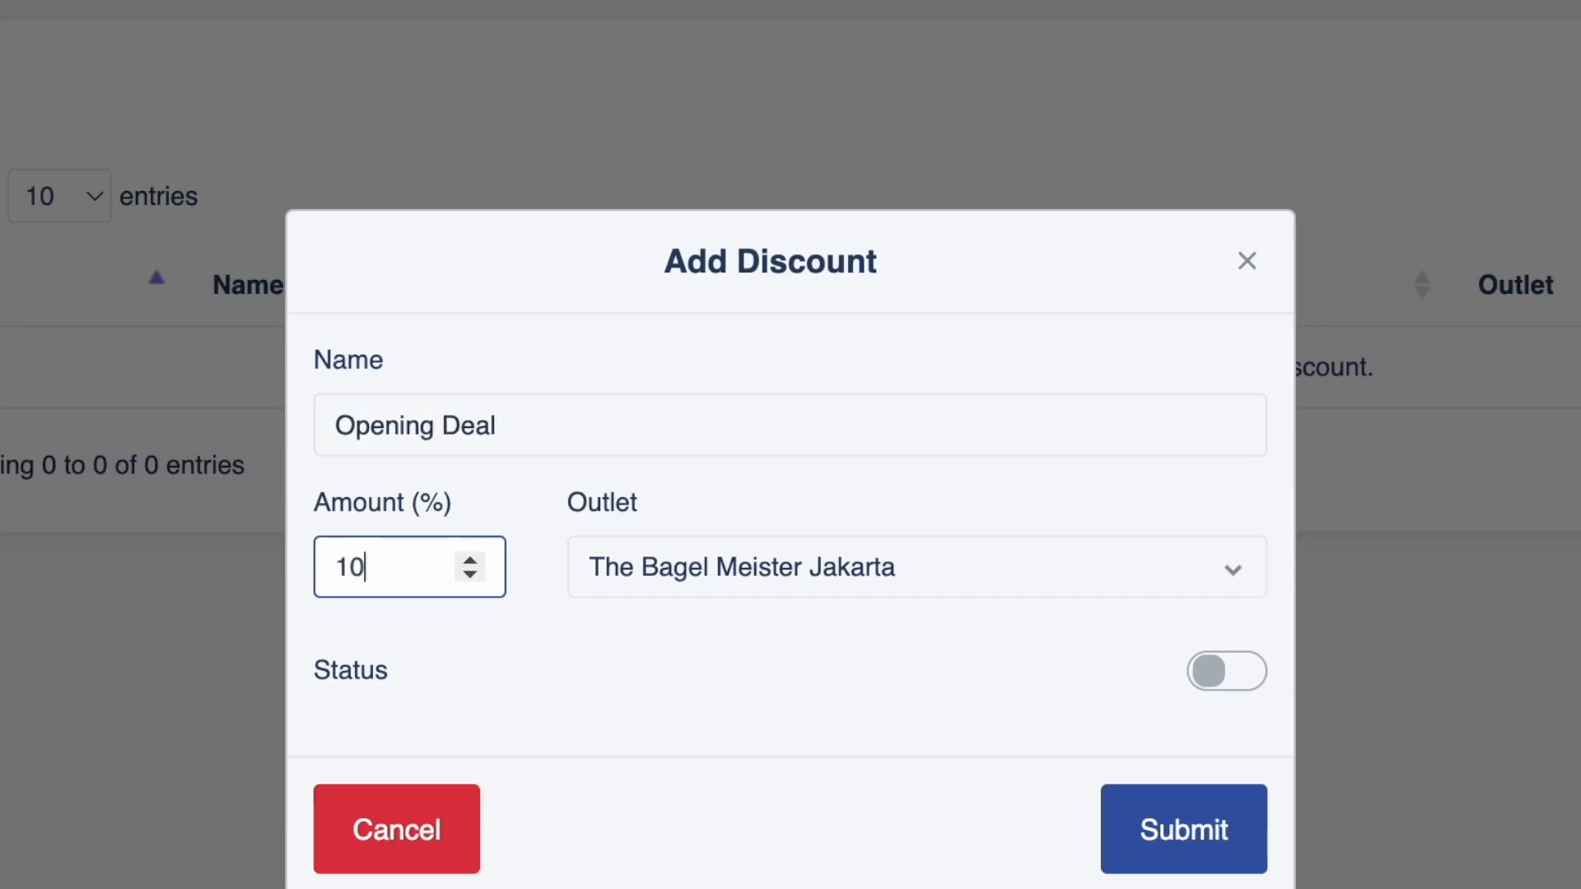
pyautogui.click(1218, 676)
pyautogui.click(1166, 834)
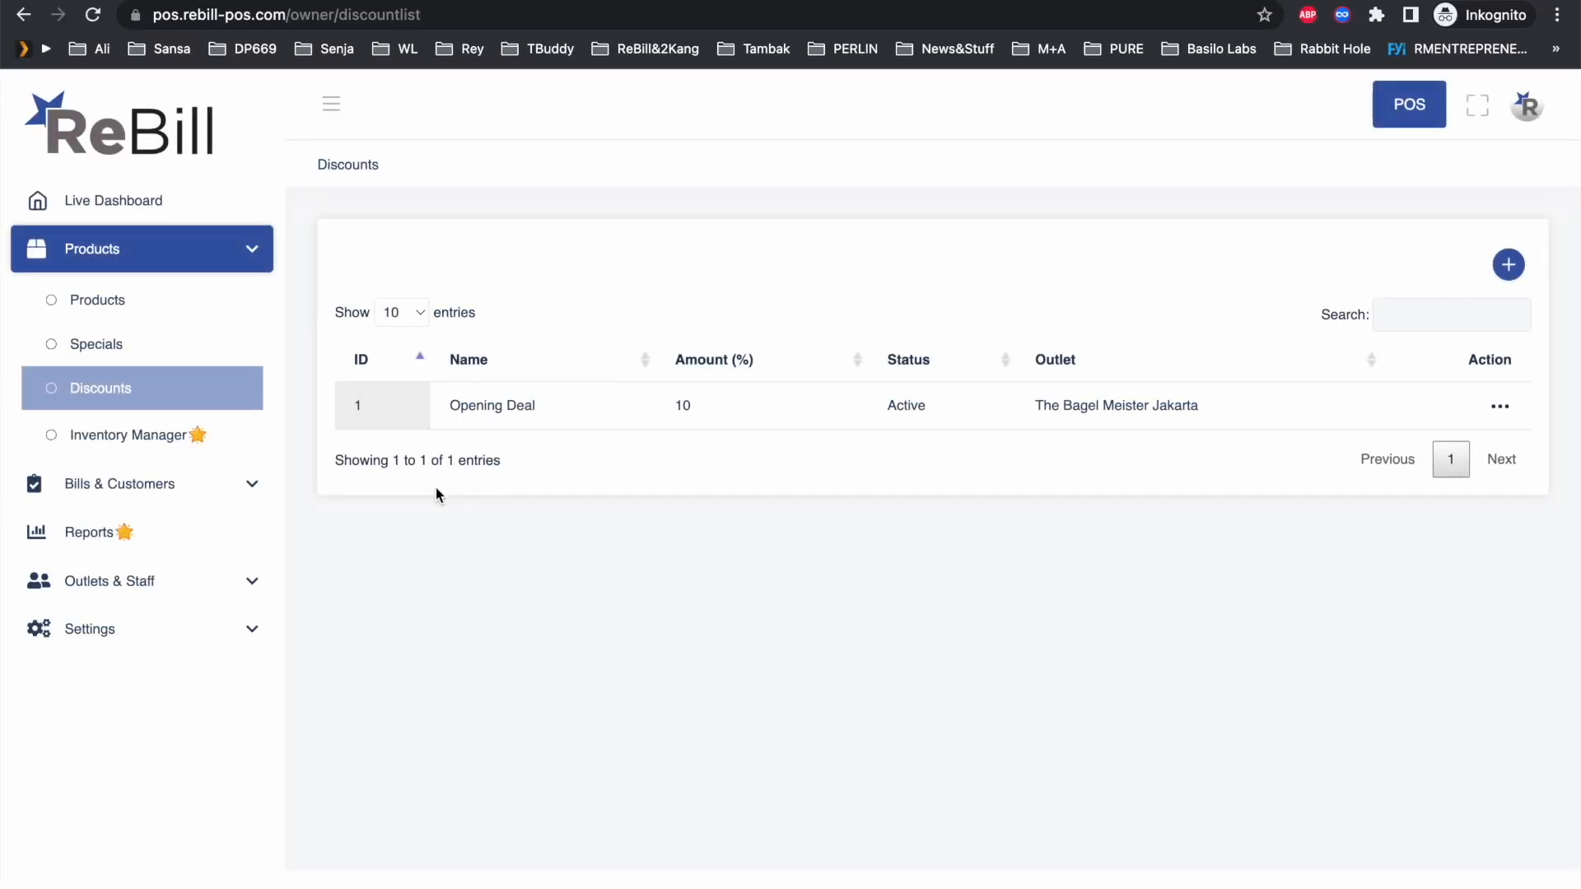
# Step: Open General Settings and check the service fee, gratuity and bill tax percentages
pyautogui.click(160, 636)
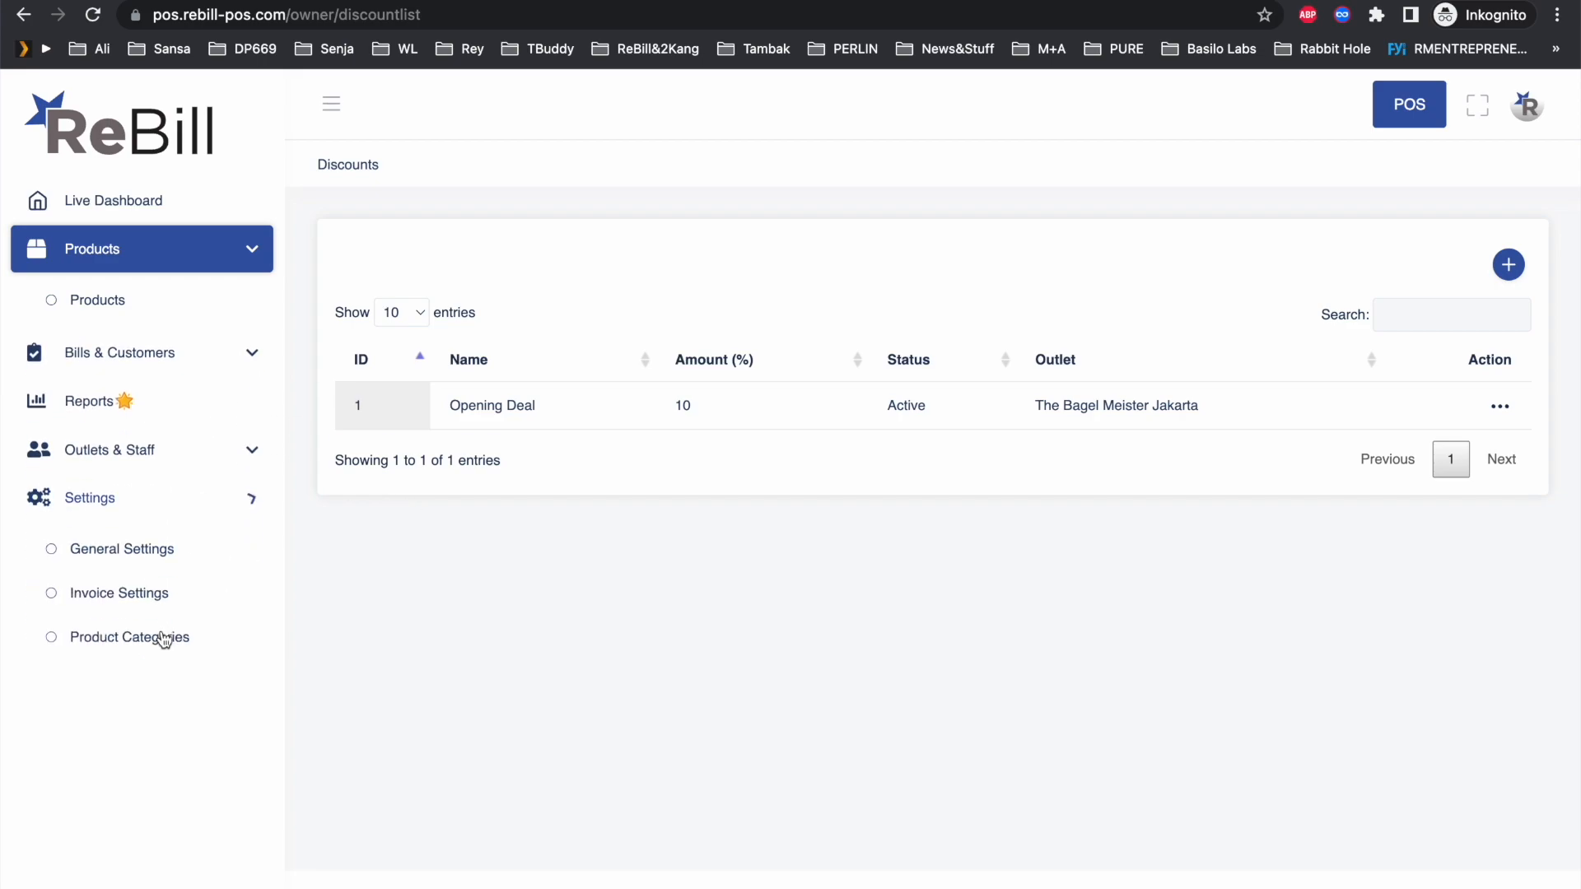
pyautogui.click(126, 498)
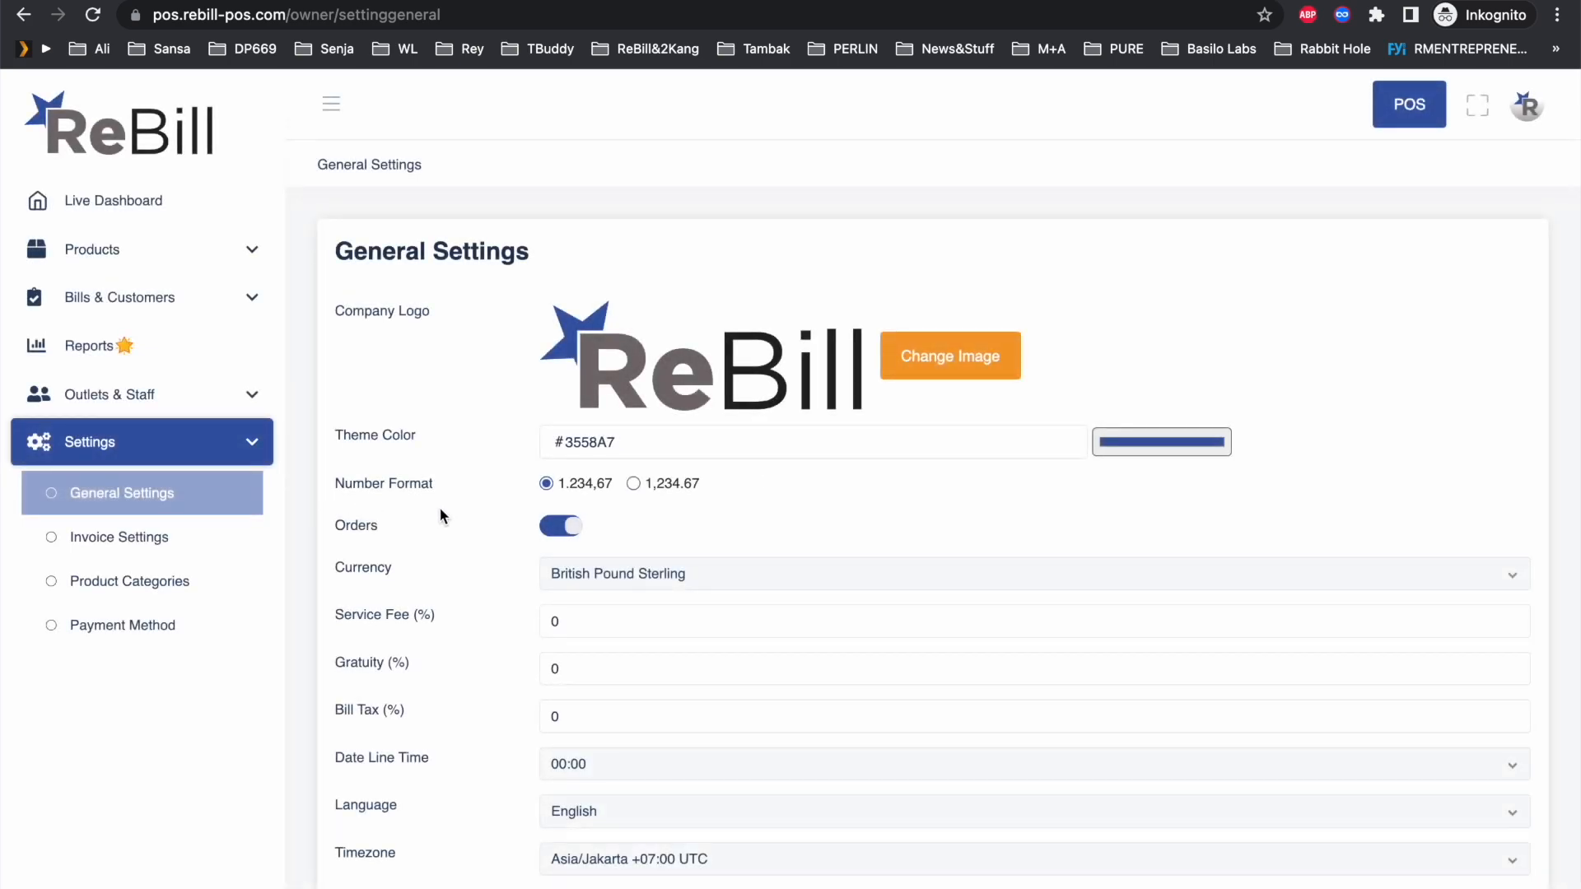
pyautogui.click(568, 627)
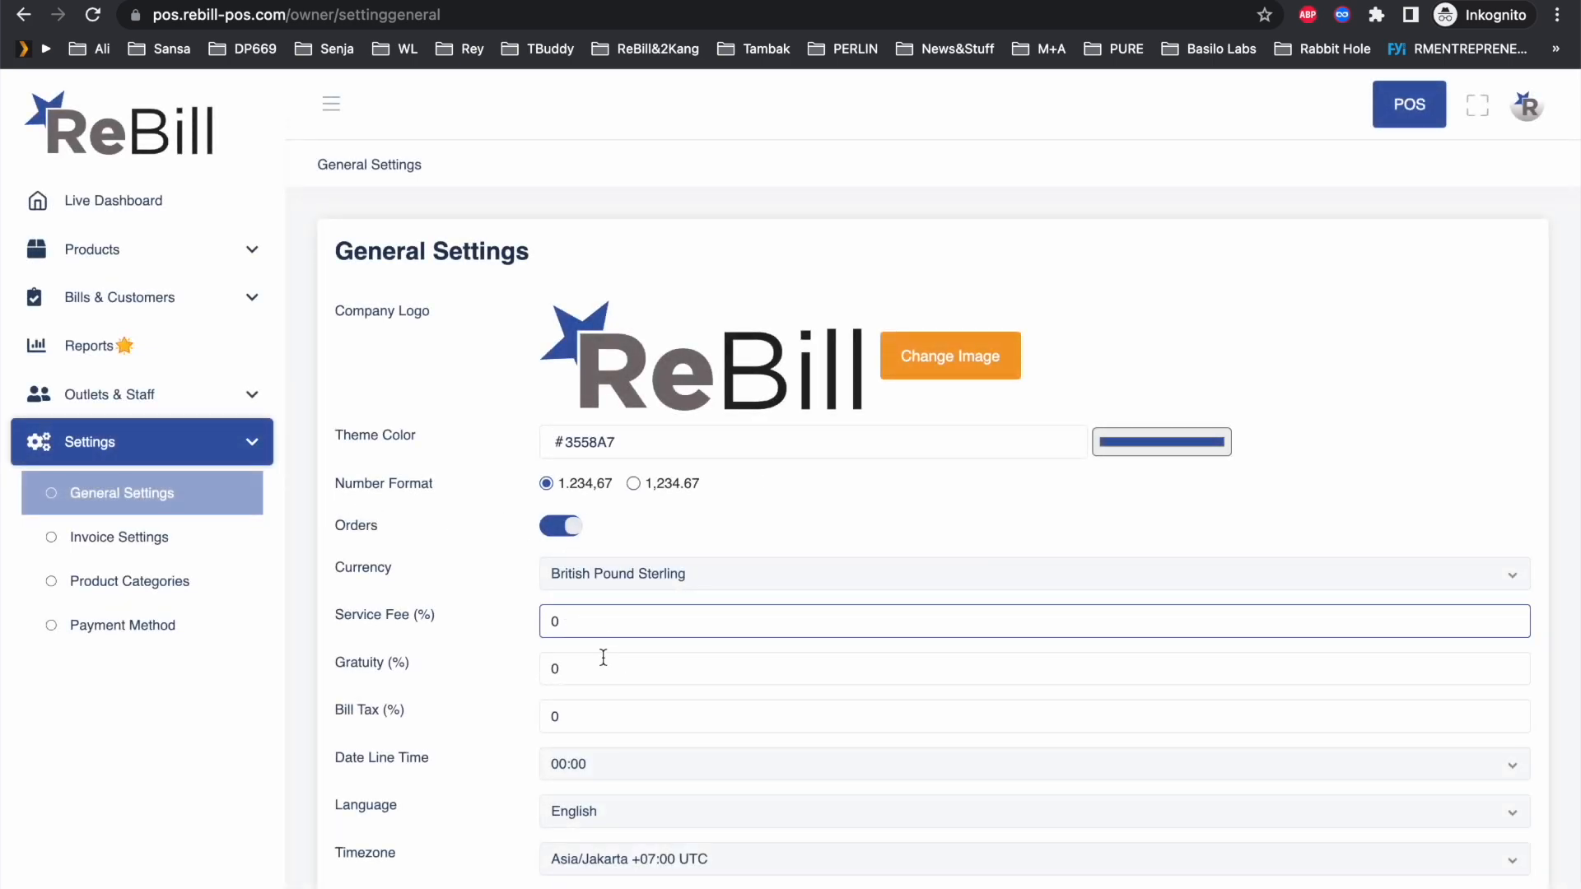
pyautogui.click(576, 671)
pyautogui.click(584, 718)
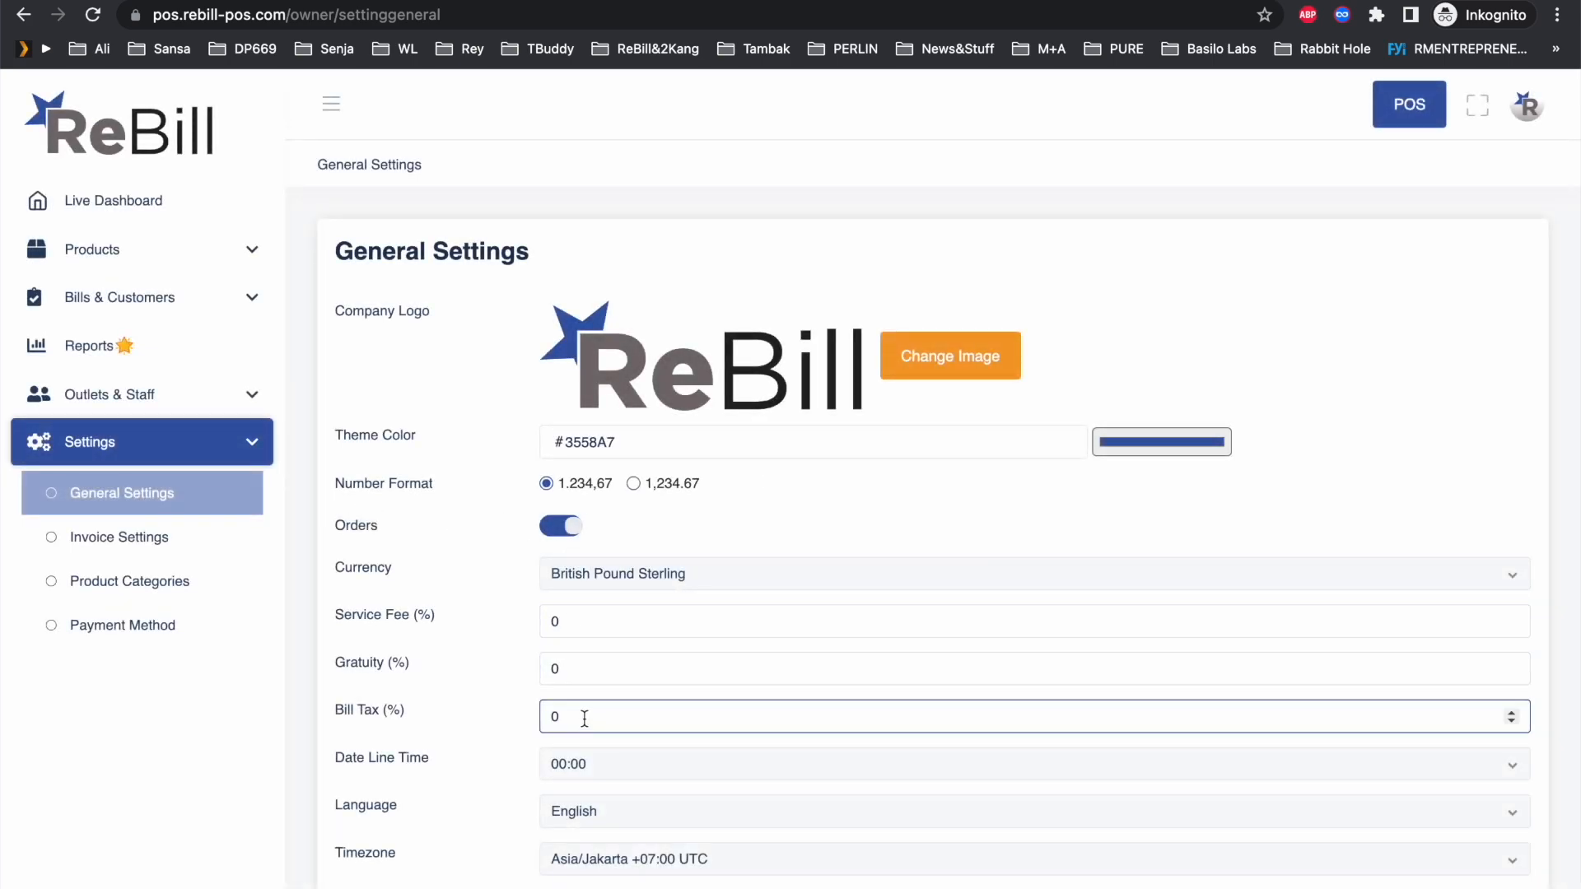
# Step: Leave the date line time at 00:00 and save the general settings
pyautogui.scroll(-2, 583, 718)
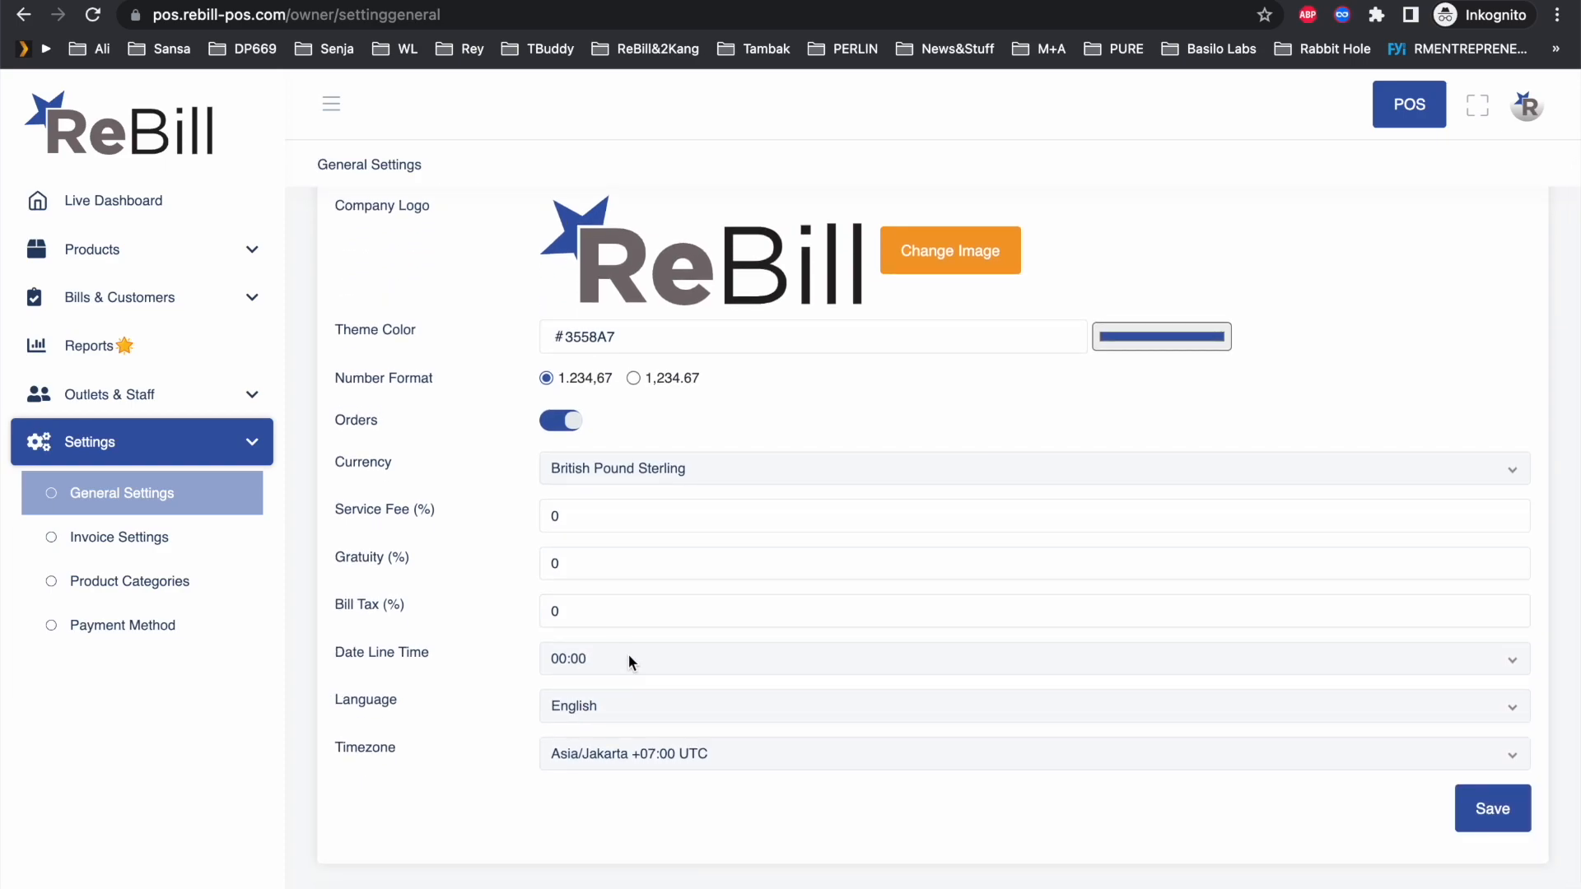
pyautogui.click(629, 659)
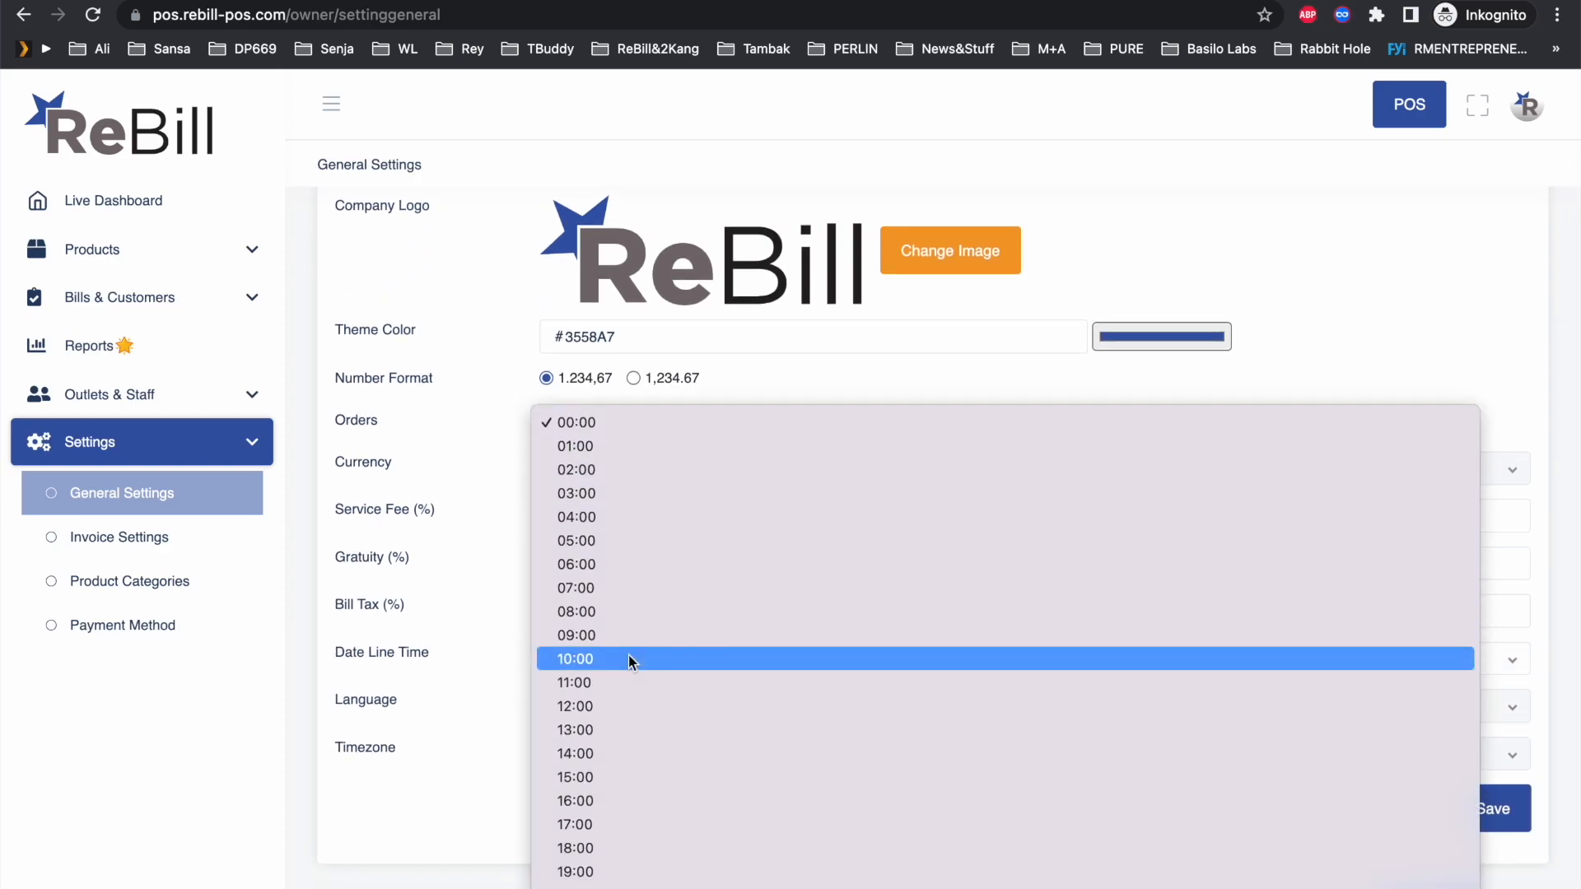
pyautogui.click(624, 420)
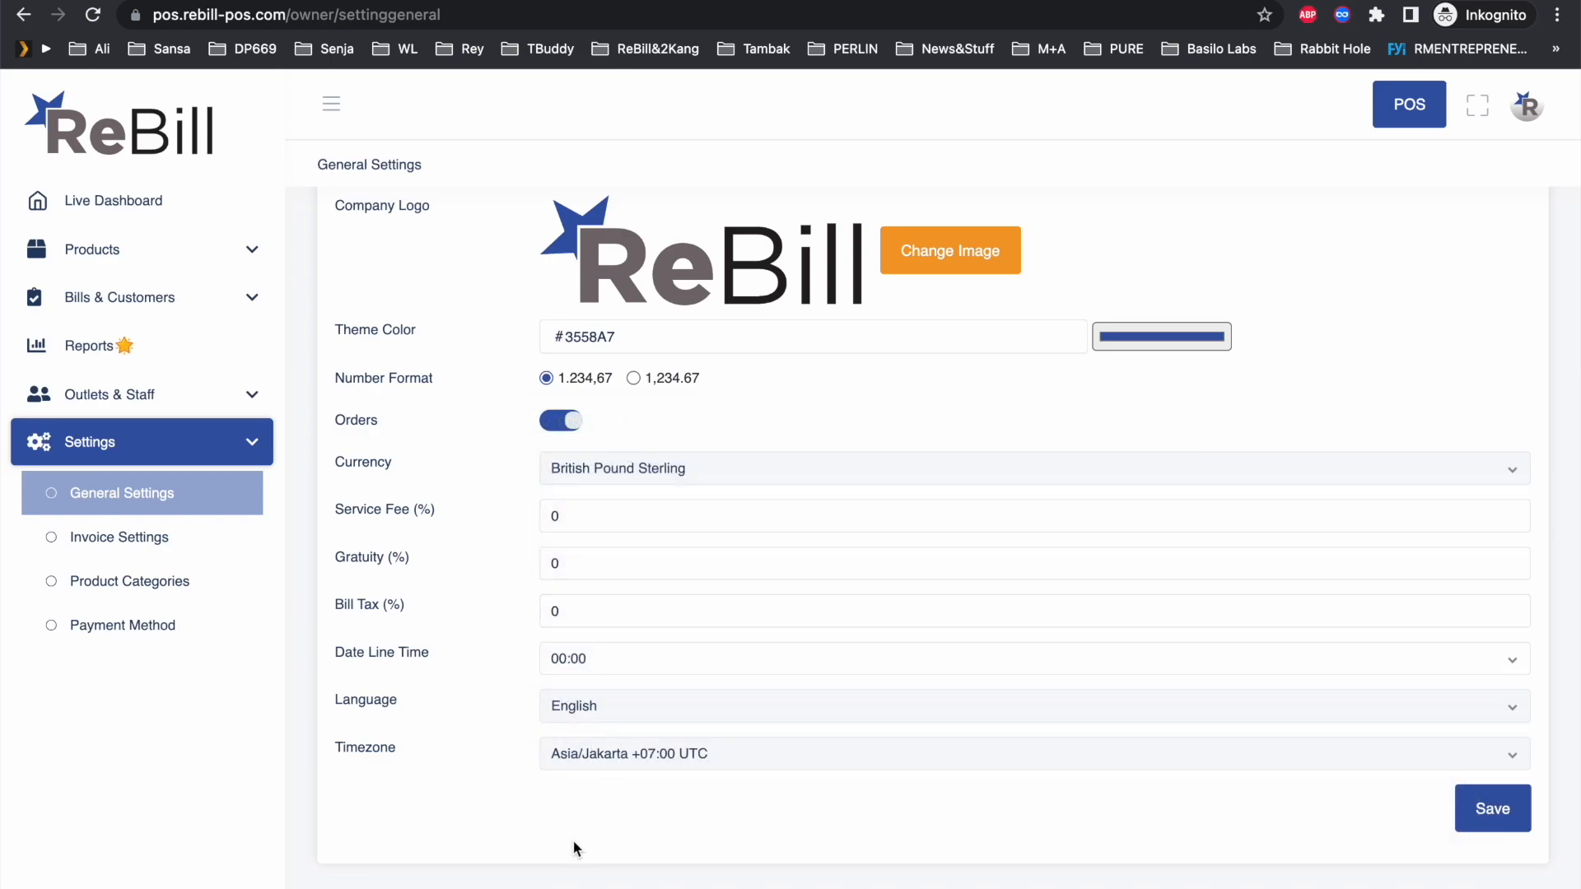
pyautogui.scroll(-1, 568, 833)
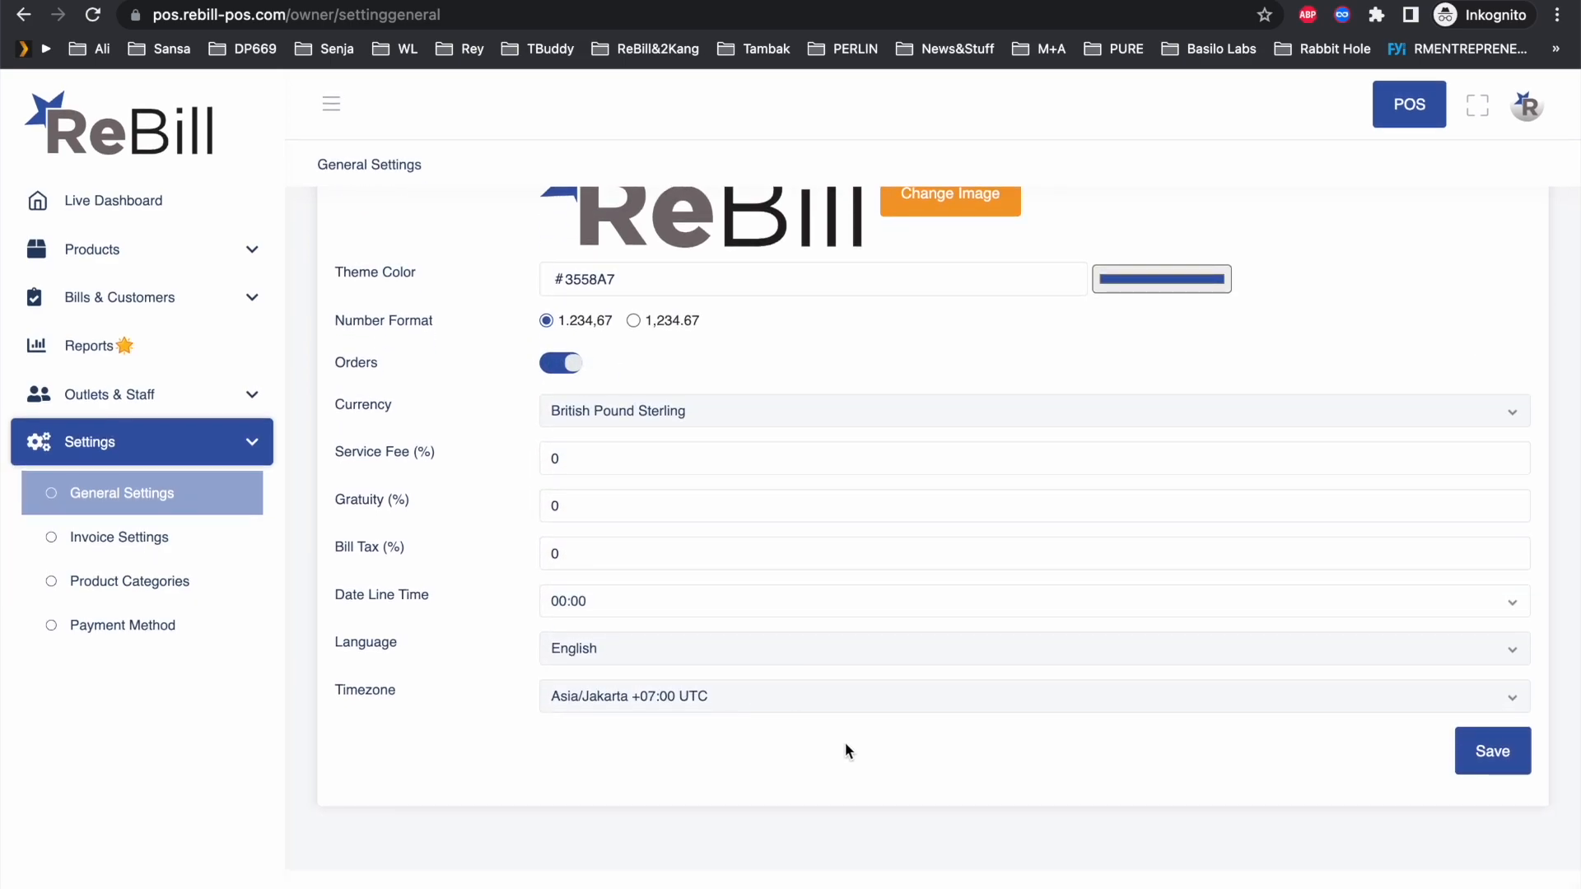
pyautogui.click(1496, 753)
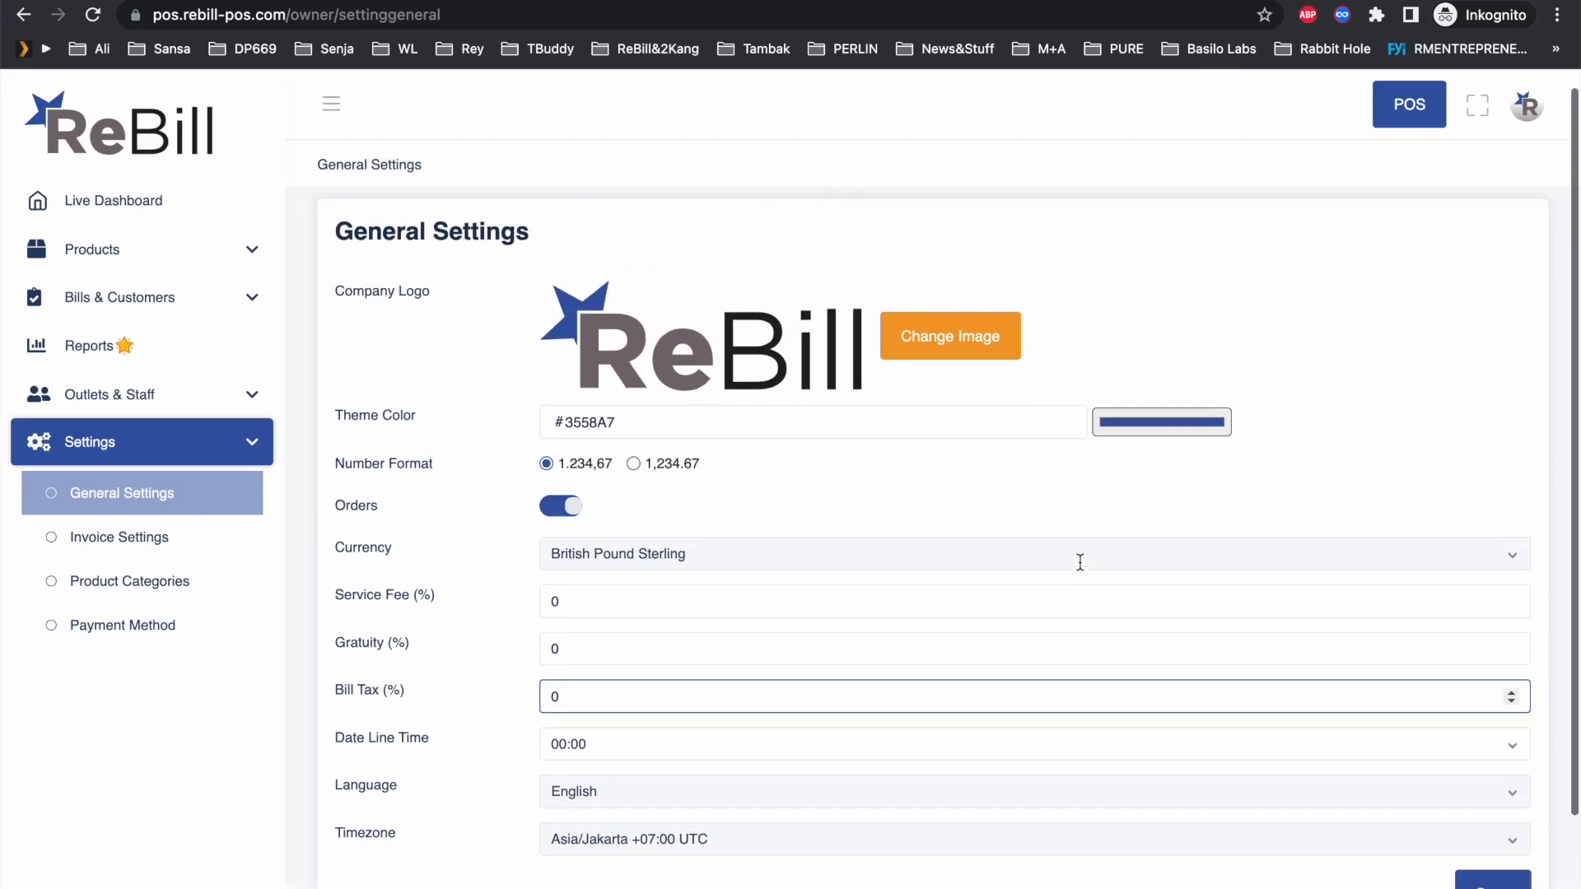
# Step: Set bagel_LOGO.jpg as the company logo, save it, and collapse the Settings section
pyautogui.click(942, 336)
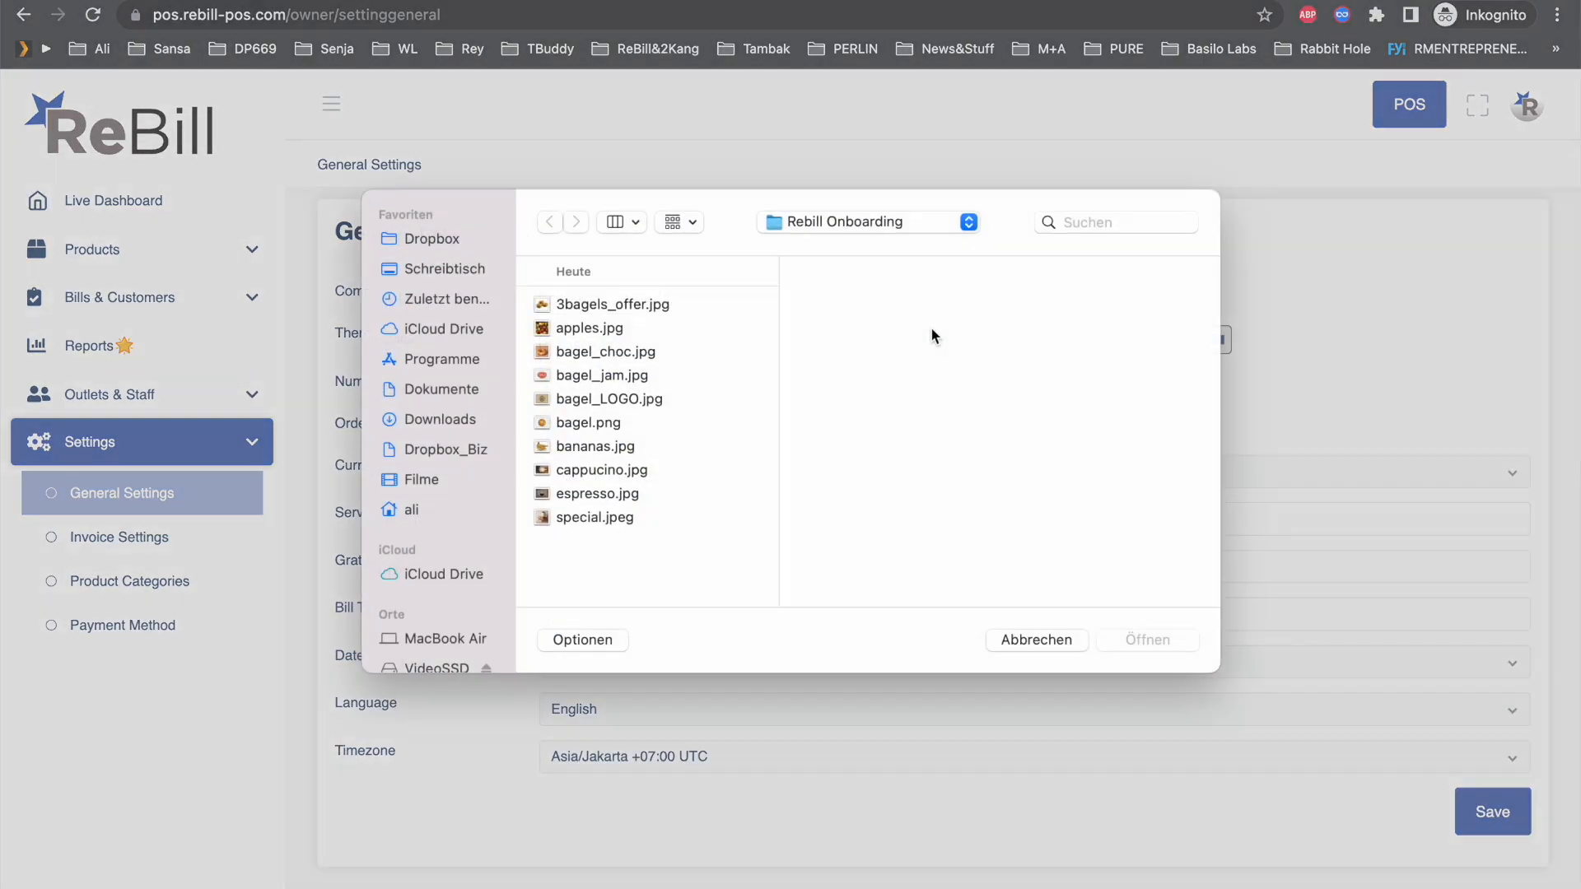
pyautogui.doubleClick(631, 412)
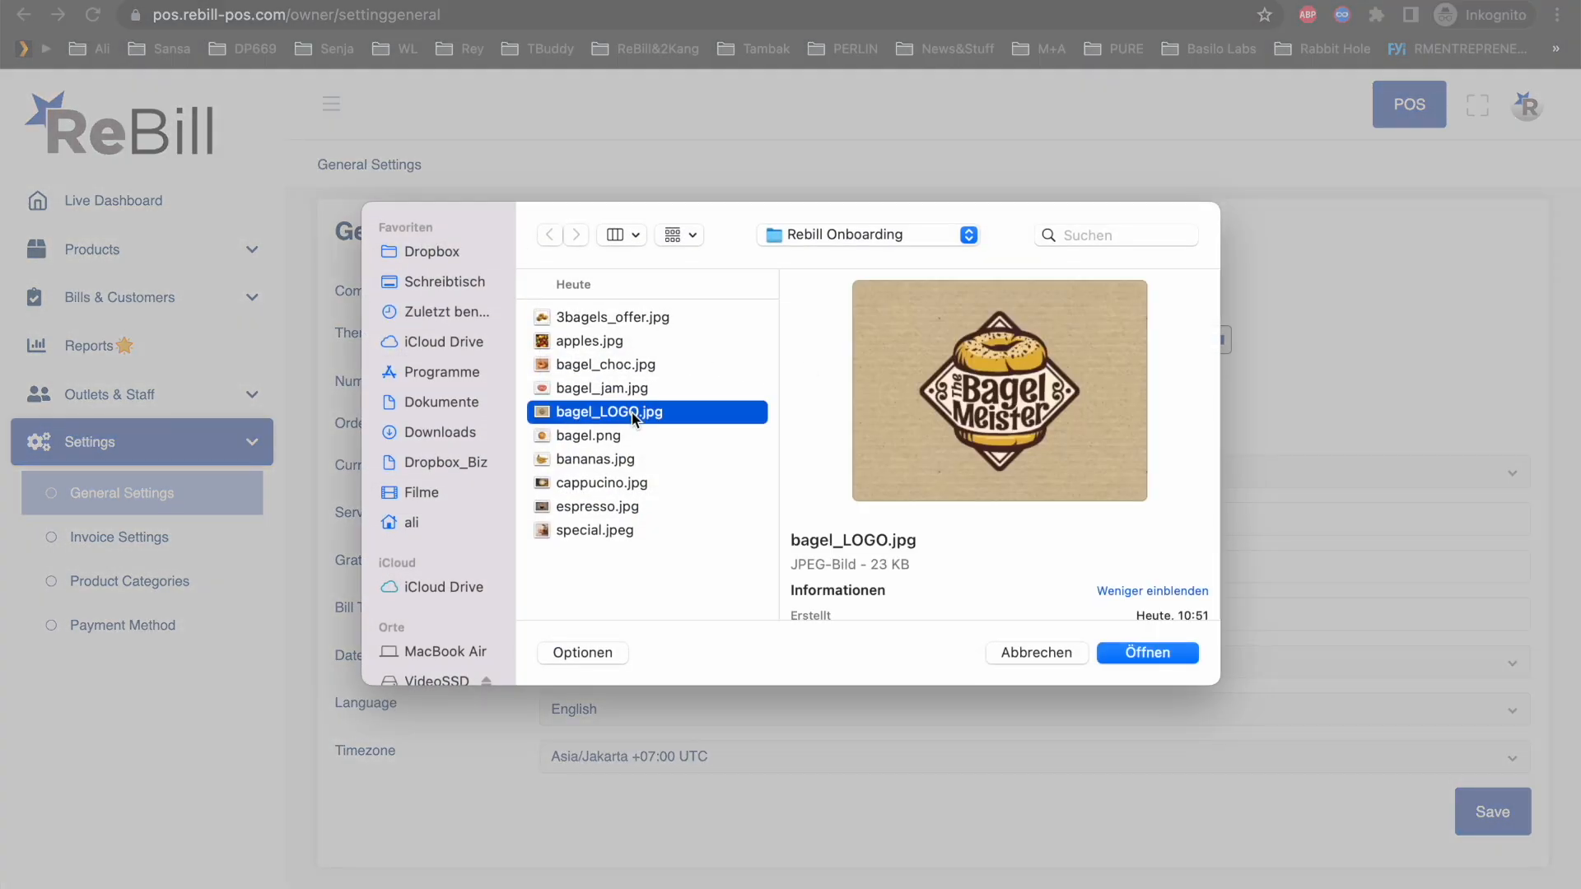
pyautogui.scroll(-2, 943, 488)
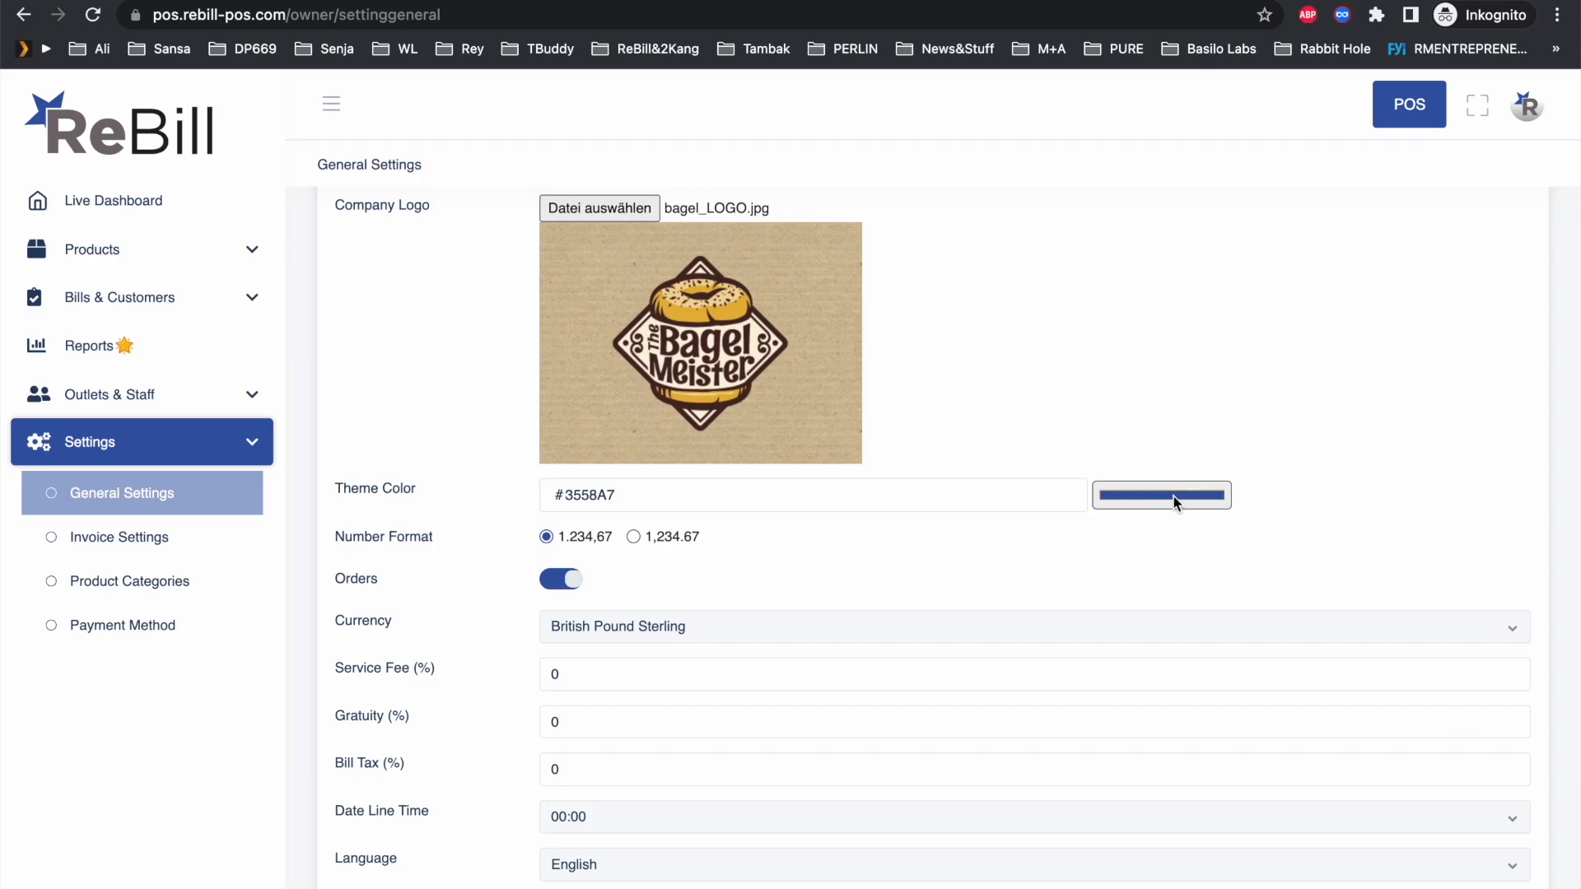
pyautogui.scroll(-5, 632, 329)
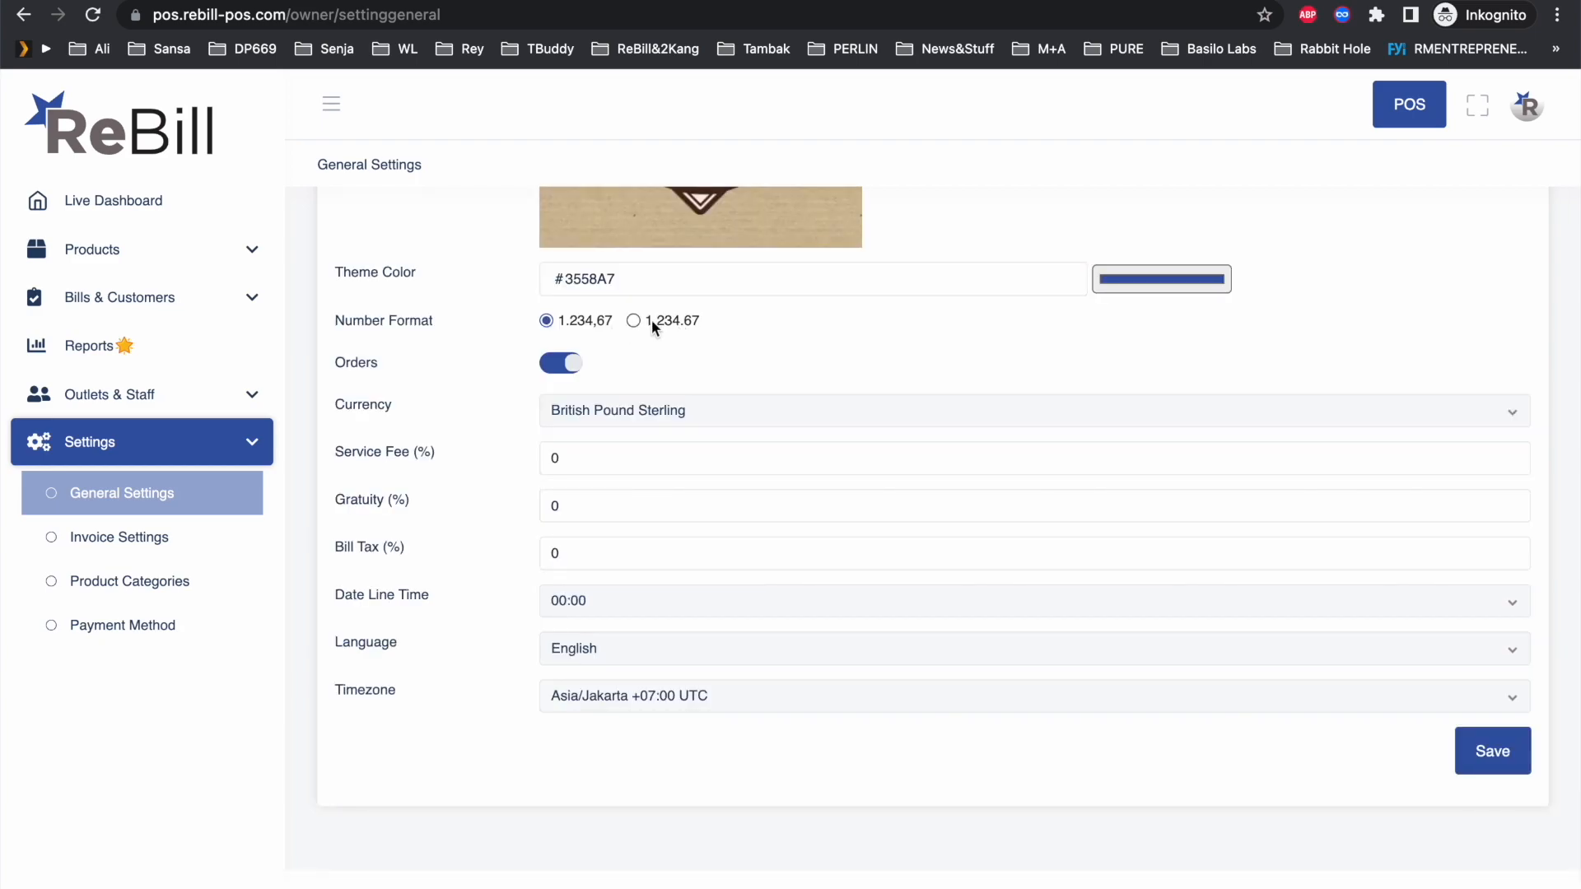
pyautogui.click(1490, 756)
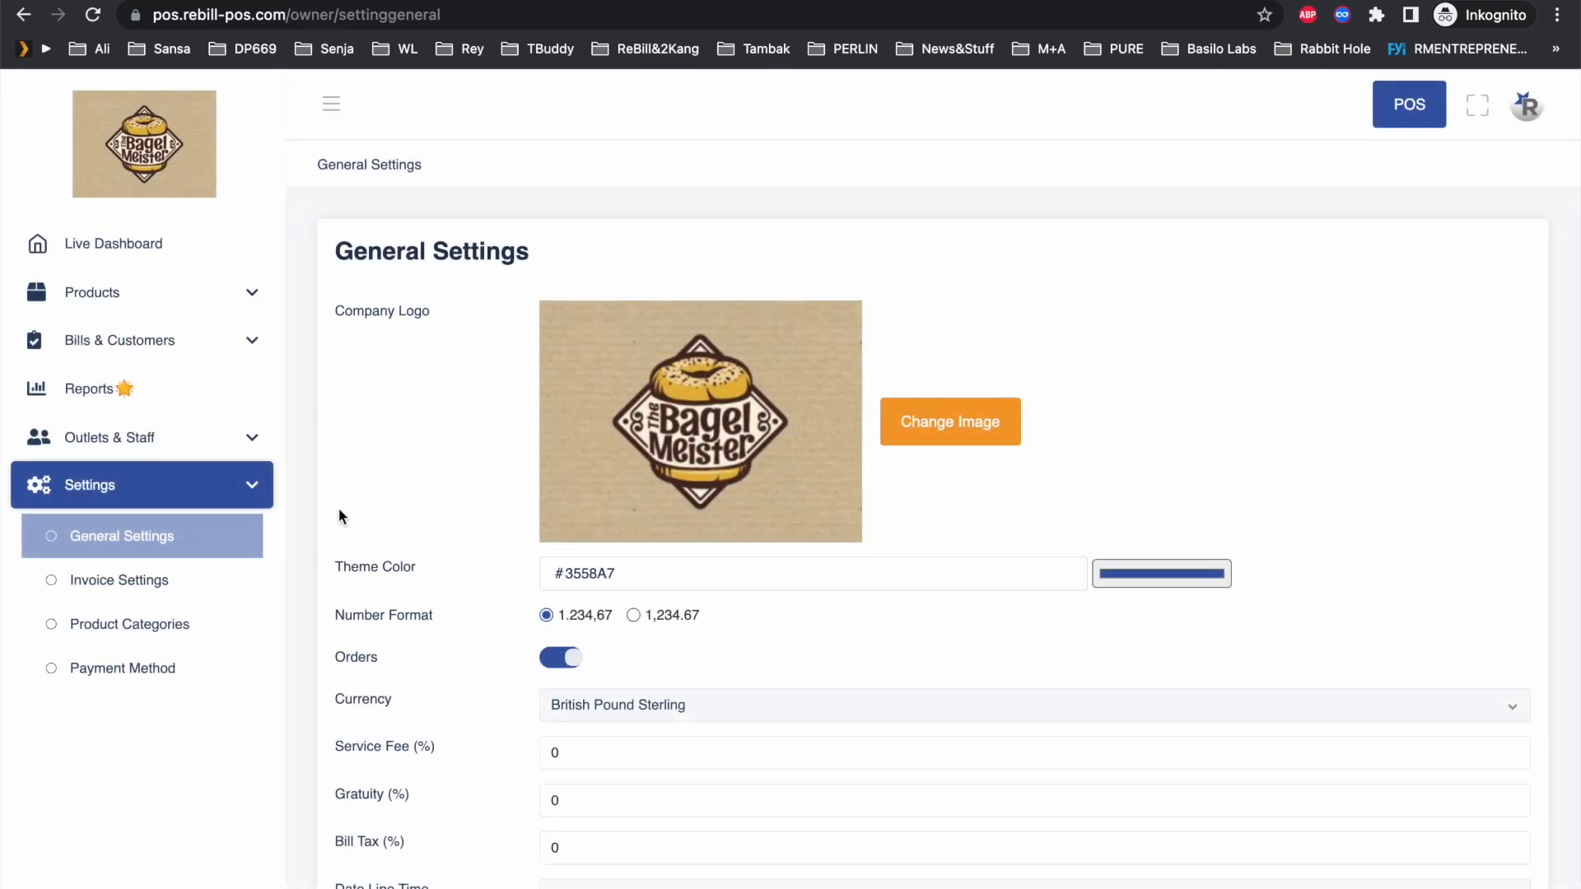
pyautogui.click(257, 492)
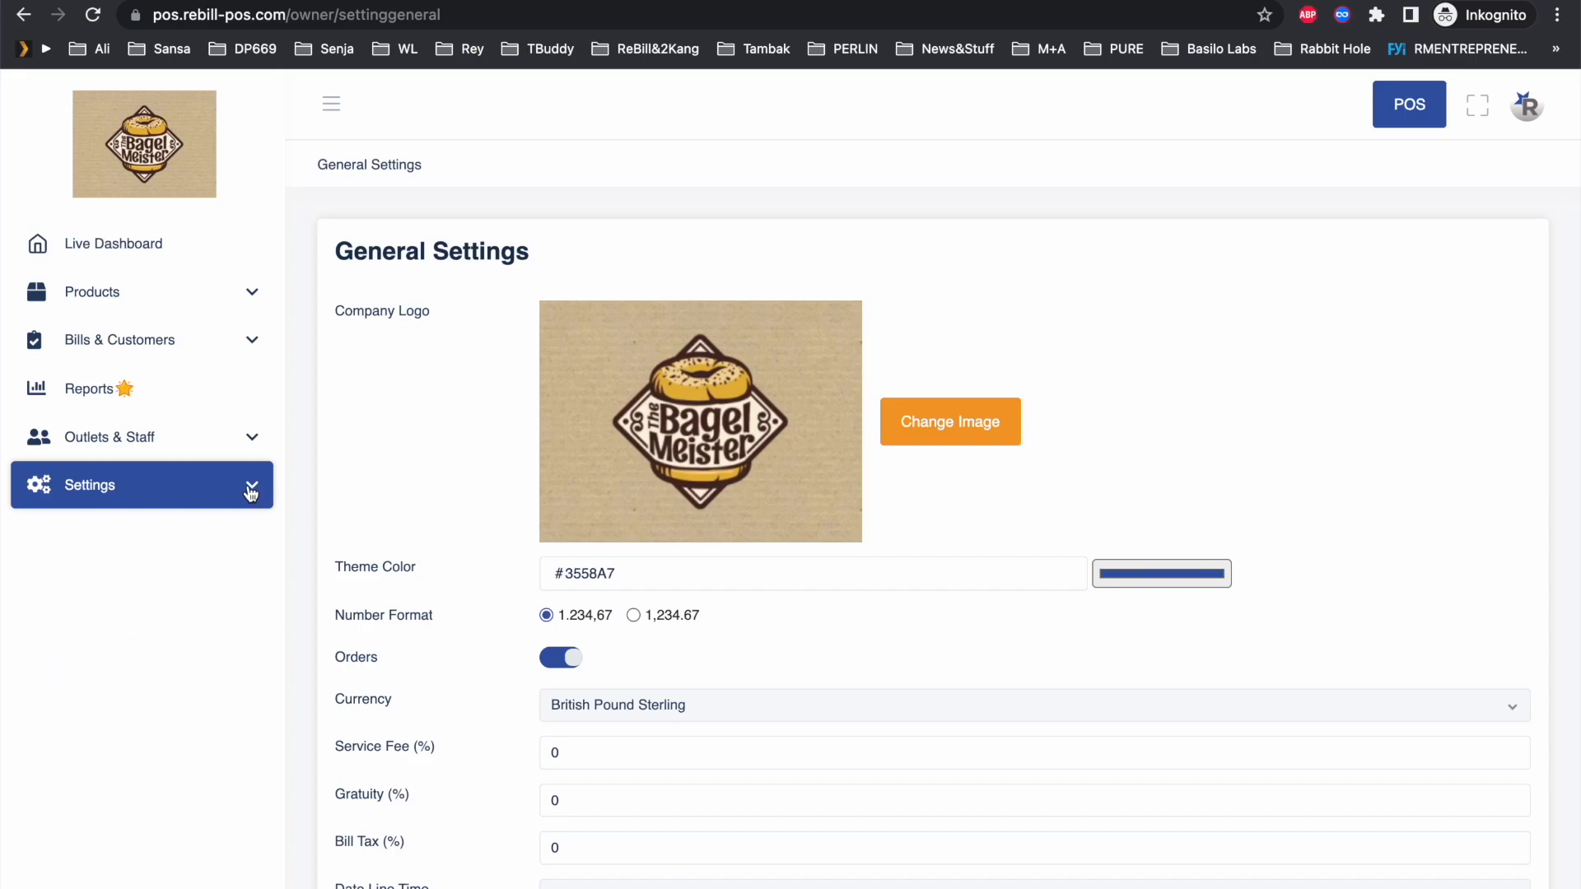
# Step: Expand Outlets & Staff and look through the Staff Users and Outlets lists
pyautogui.click(173, 346)
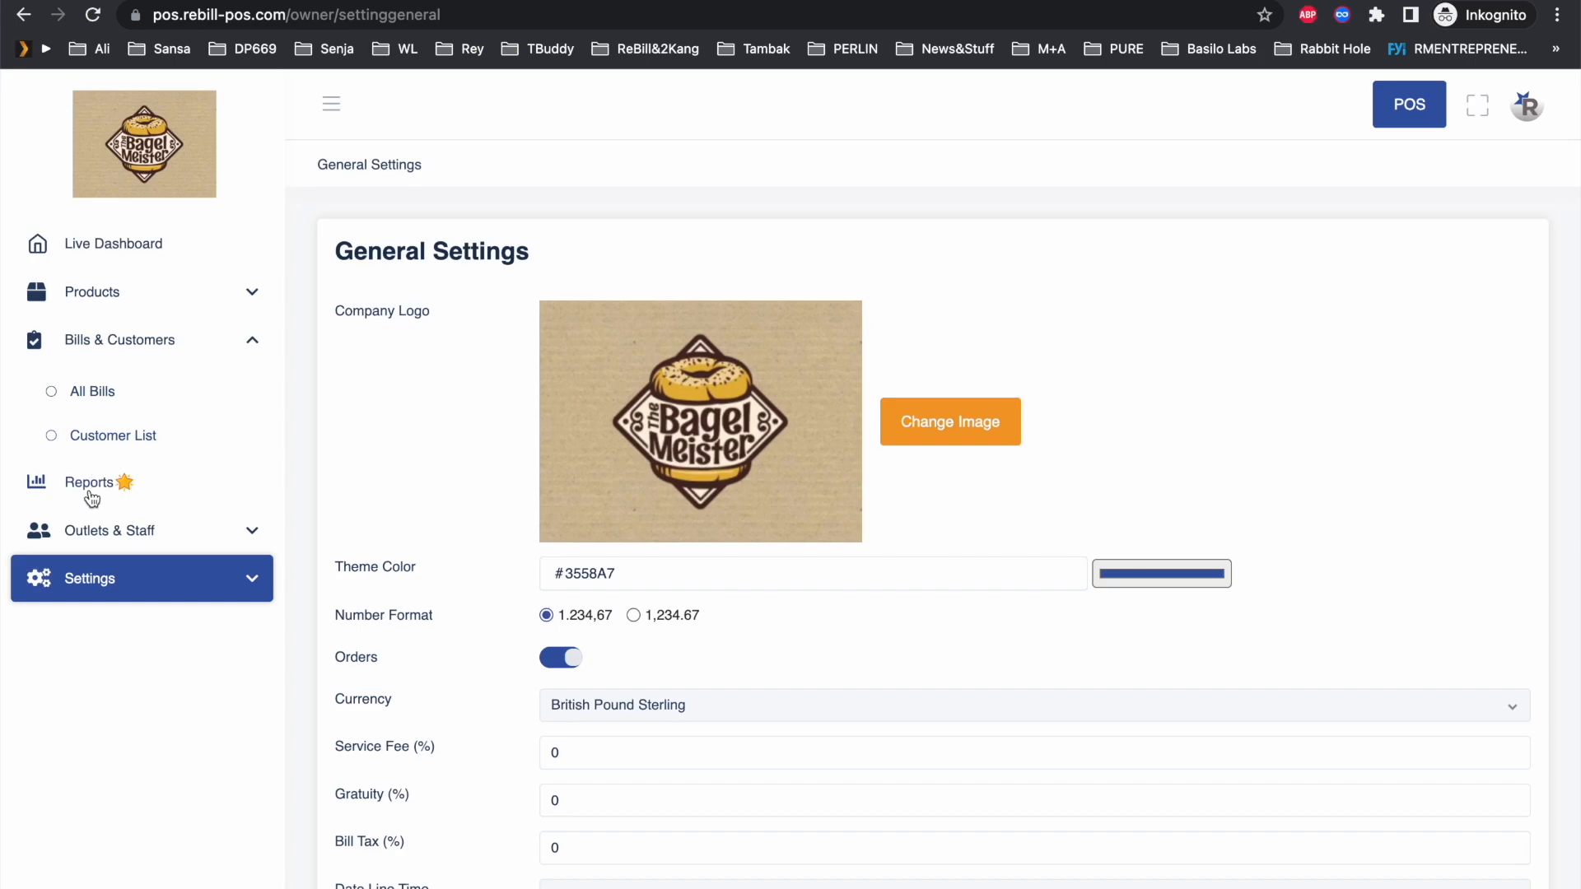
pyautogui.click(89, 537)
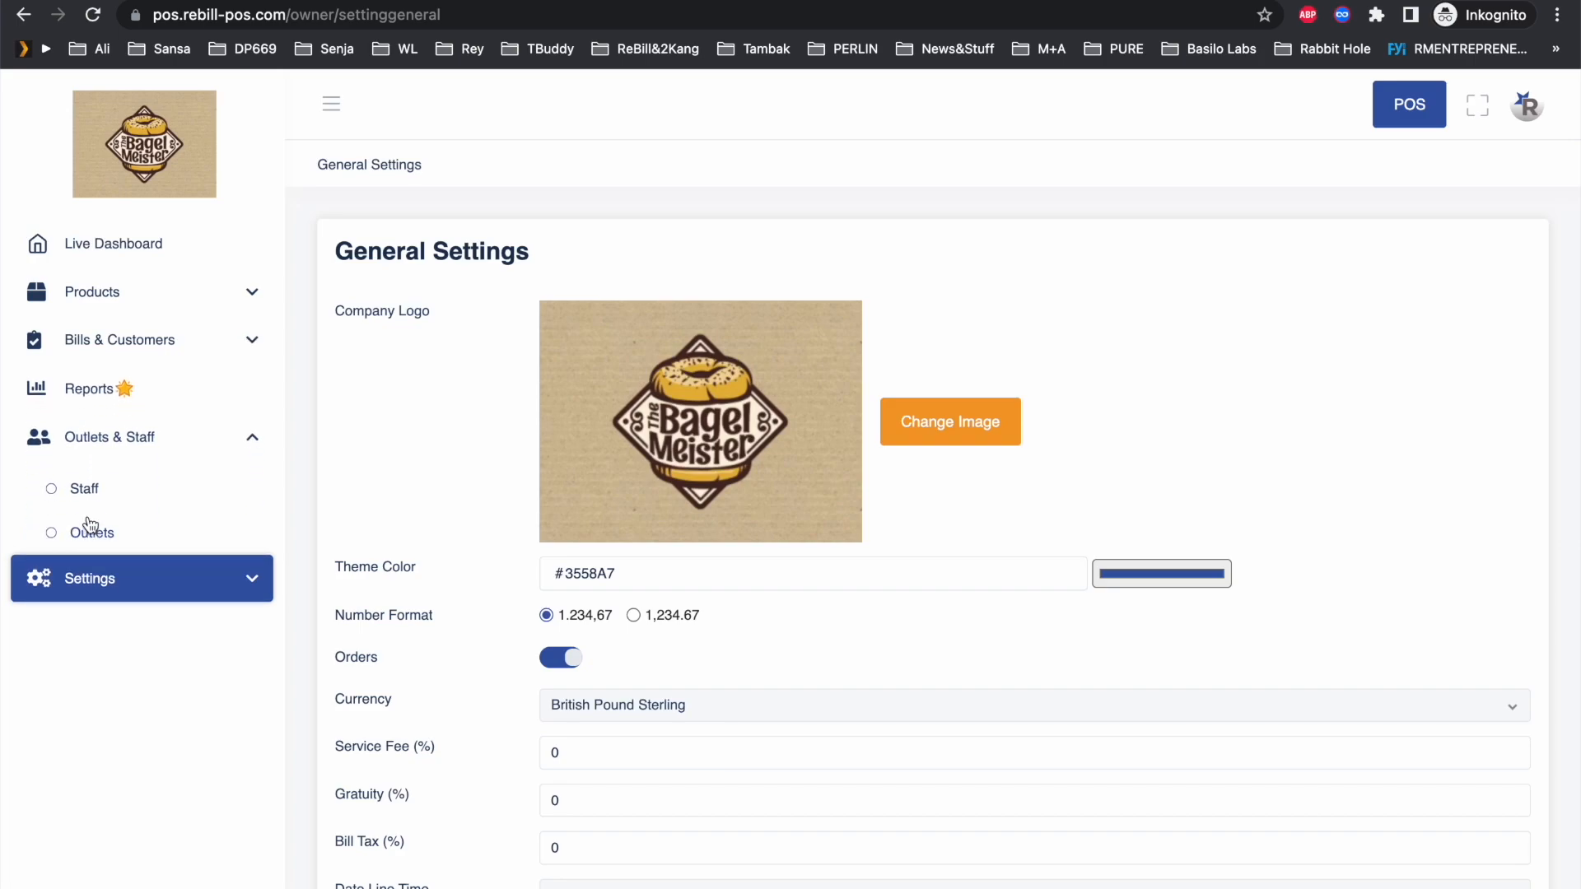
pyautogui.click(86, 489)
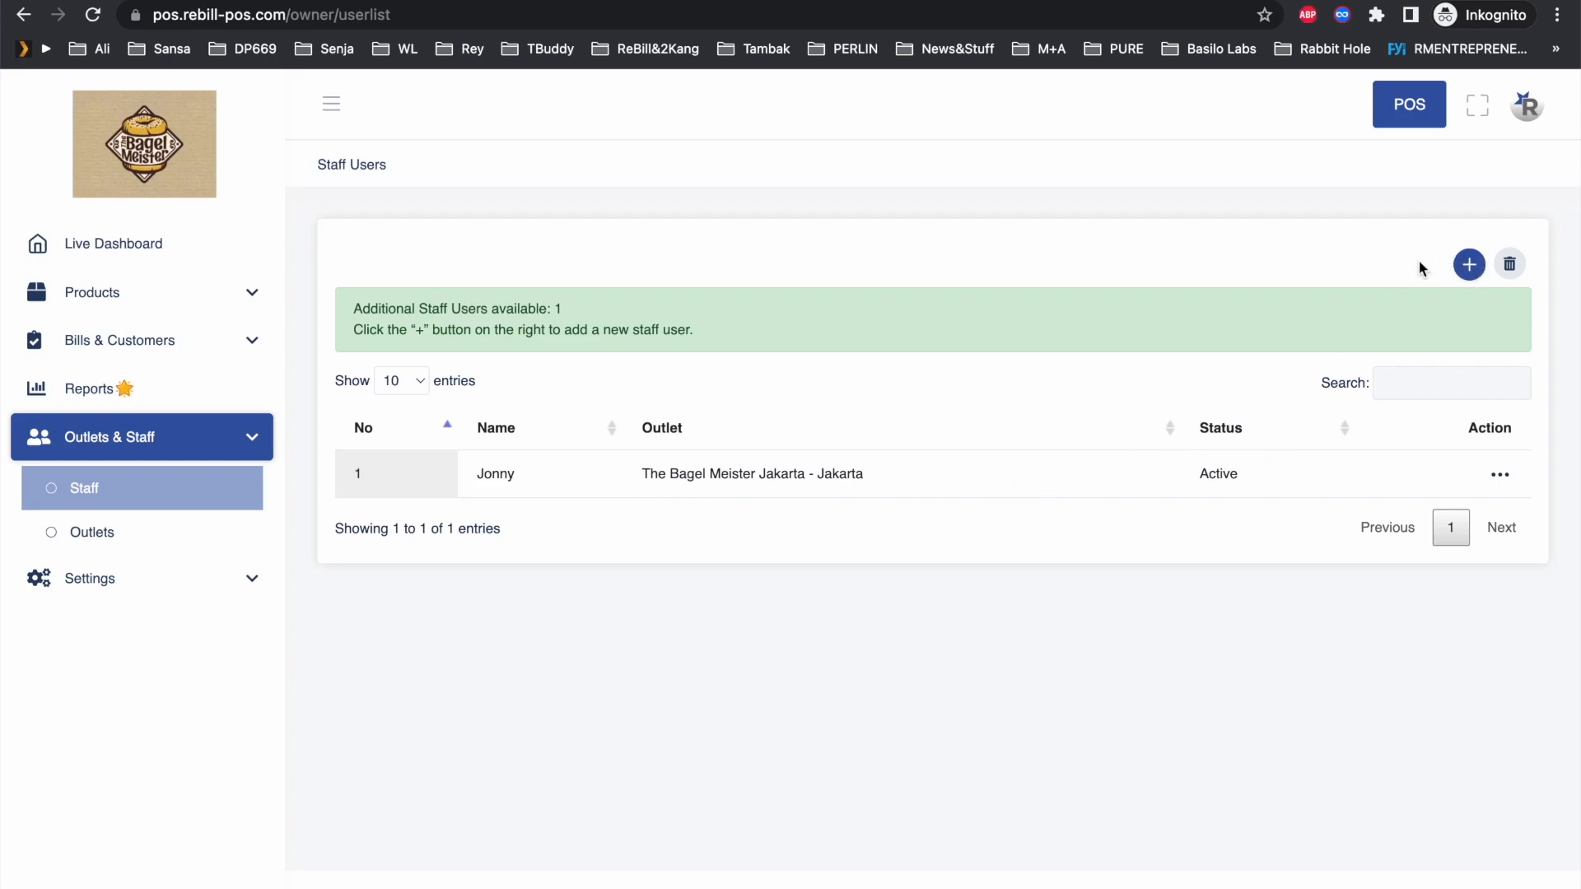
pyautogui.click(87, 541)
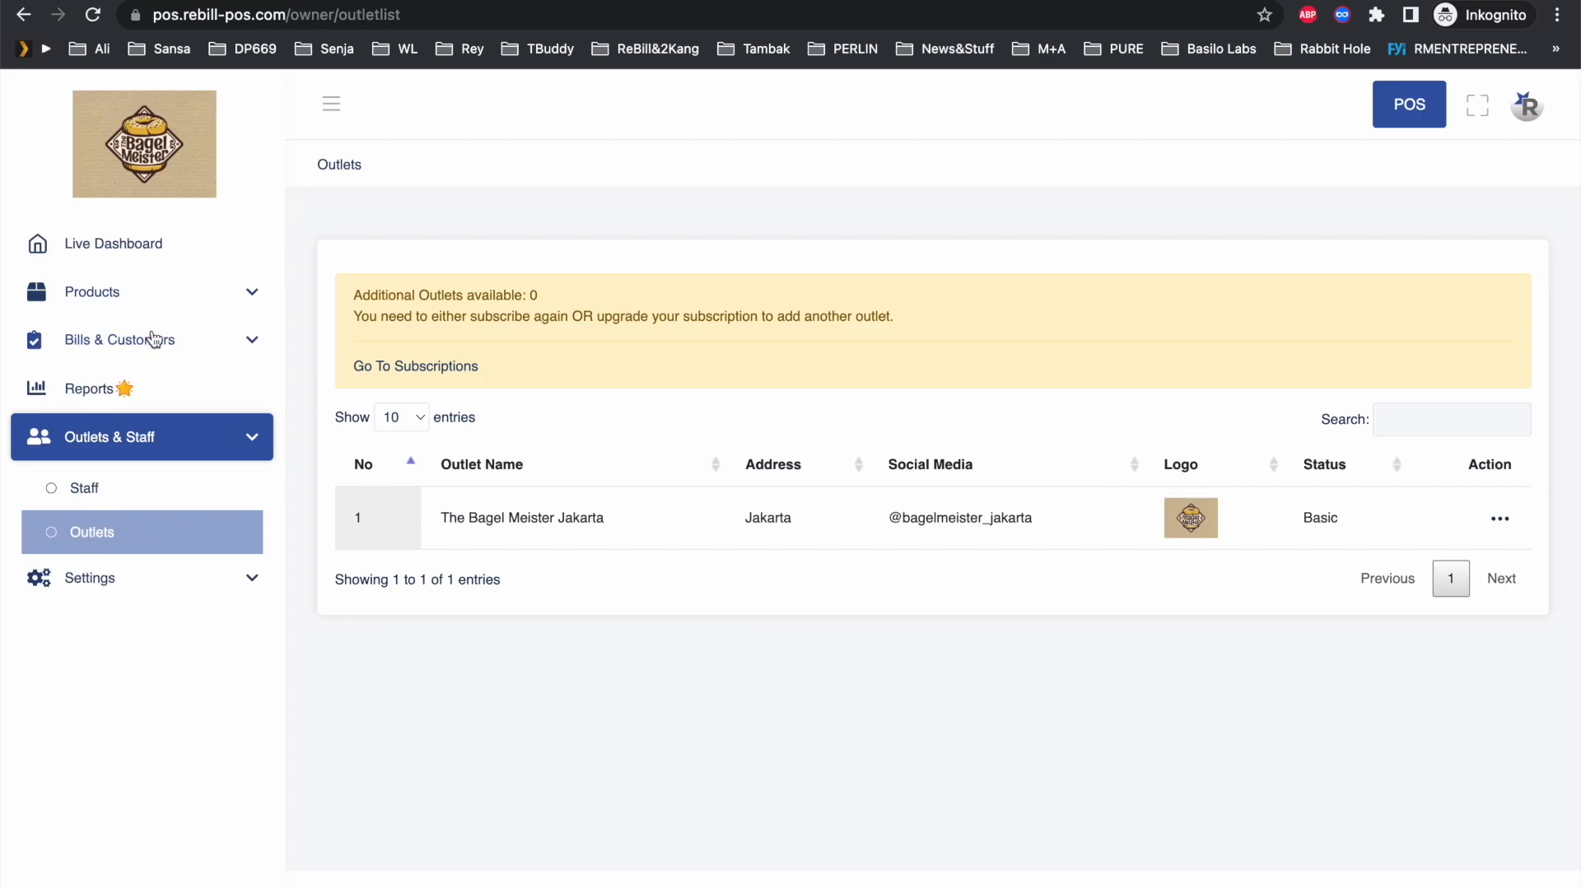
pyautogui.click(101, 296)
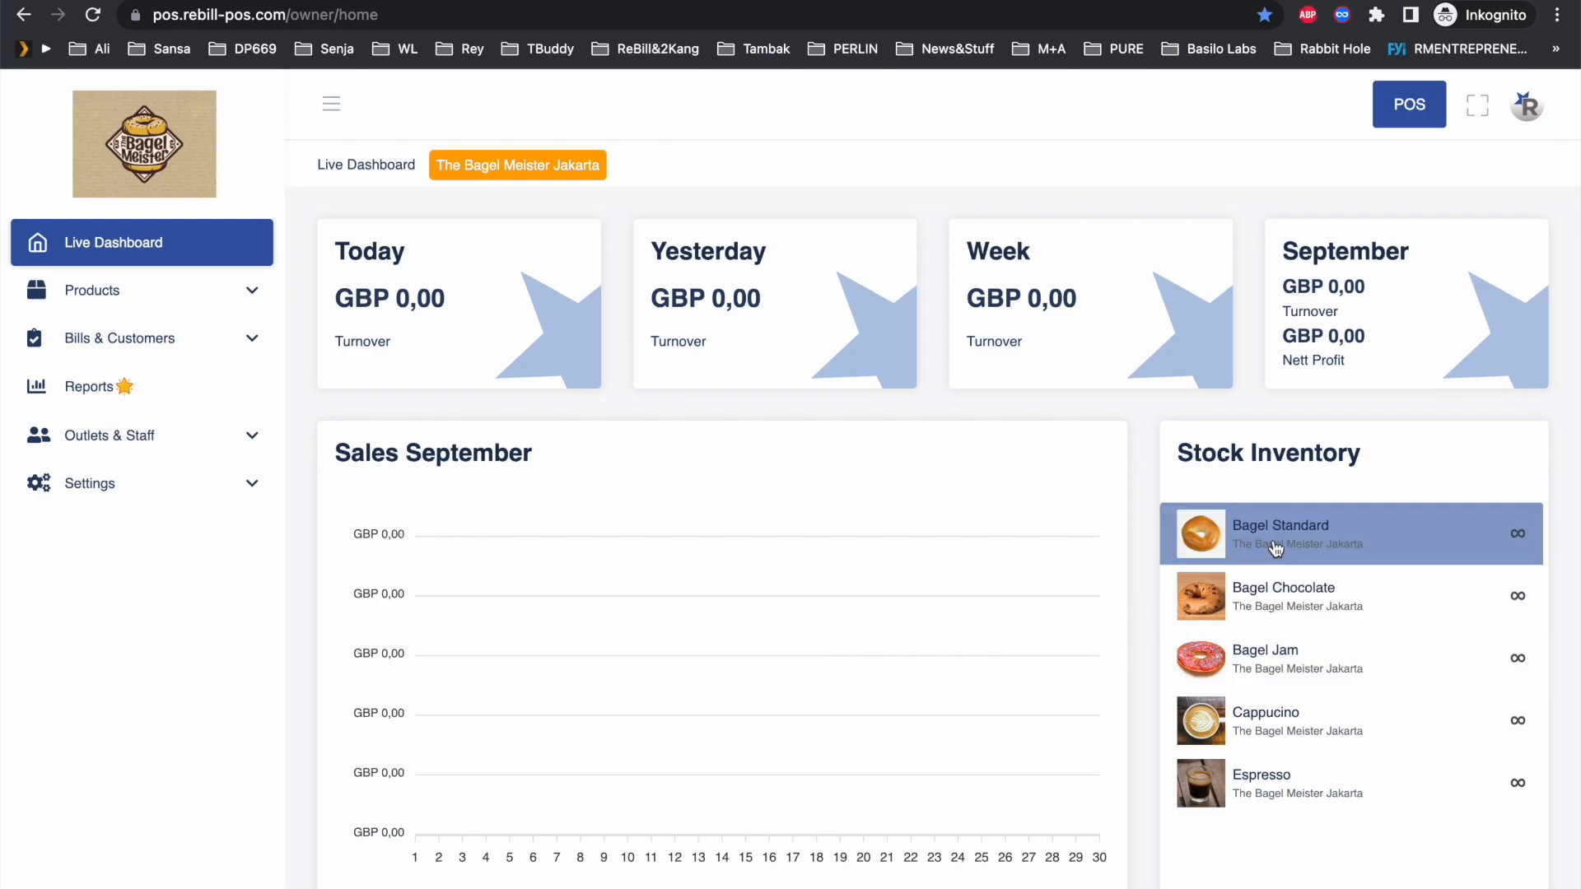
# Step: In Settings > General Settings, choose the 1,234.67 number format and save
pyautogui.click(160, 491)
pyautogui.click(135, 540)
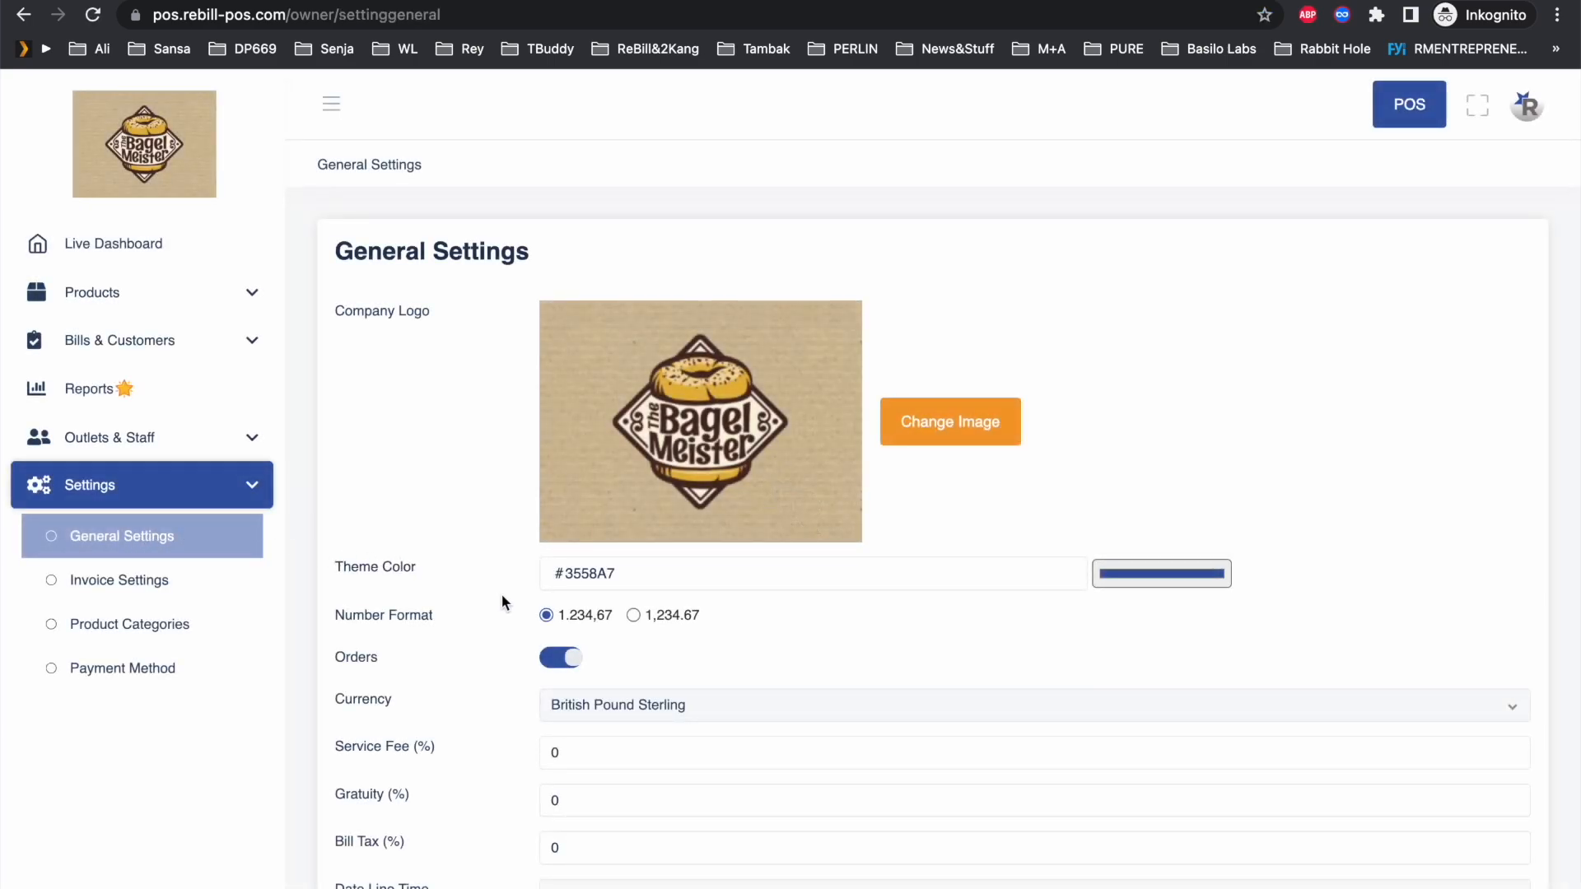
pyautogui.click(633, 616)
pyautogui.scroll(-3, 1095, 674)
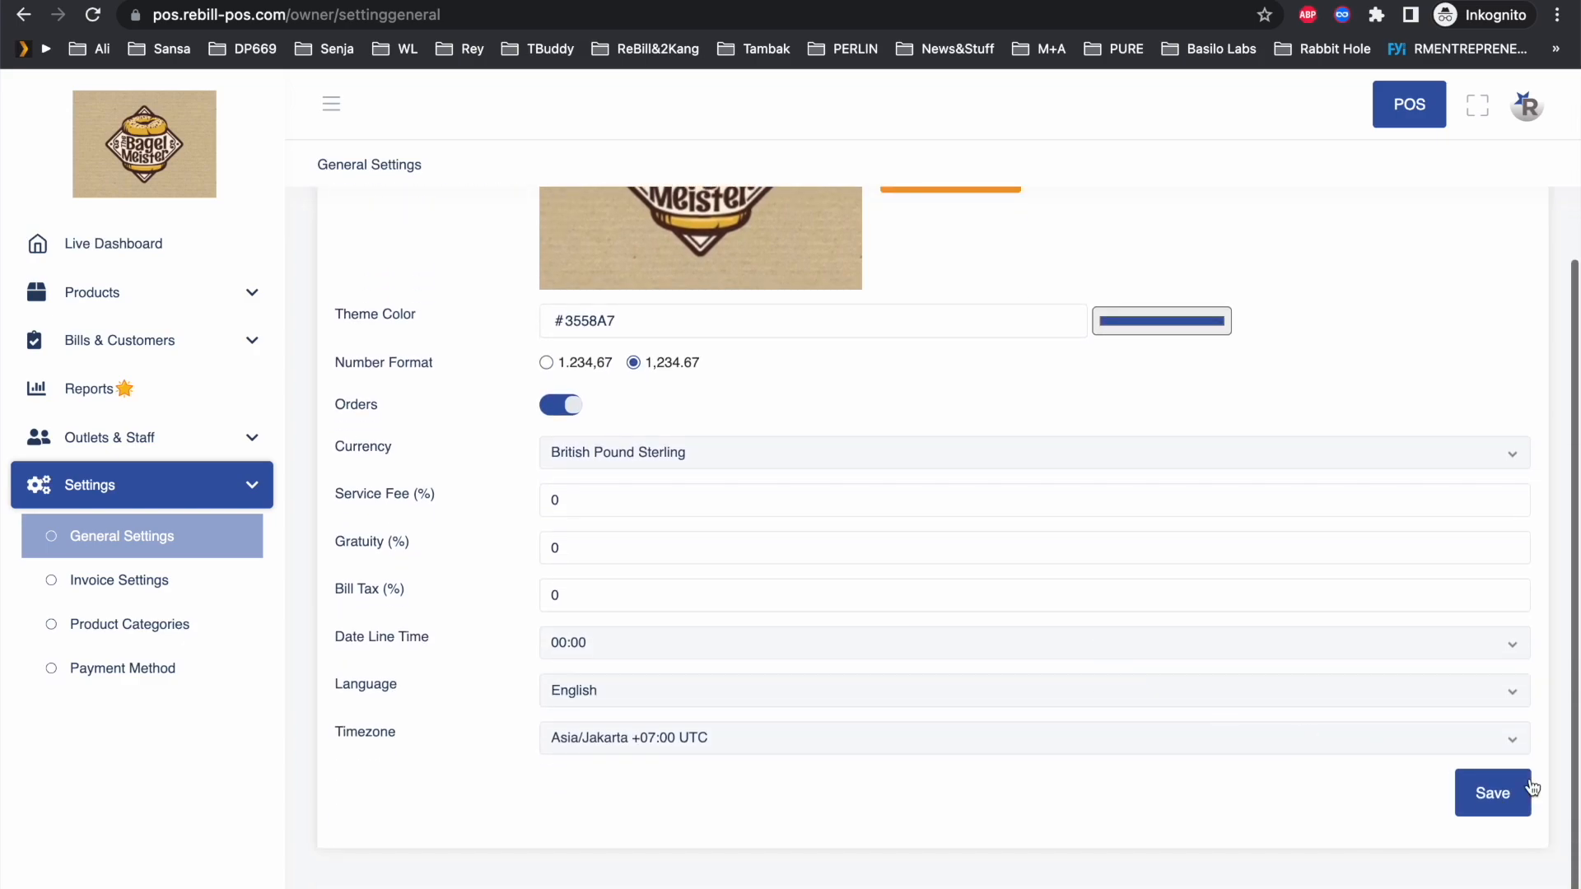
pyautogui.click(1491, 807)
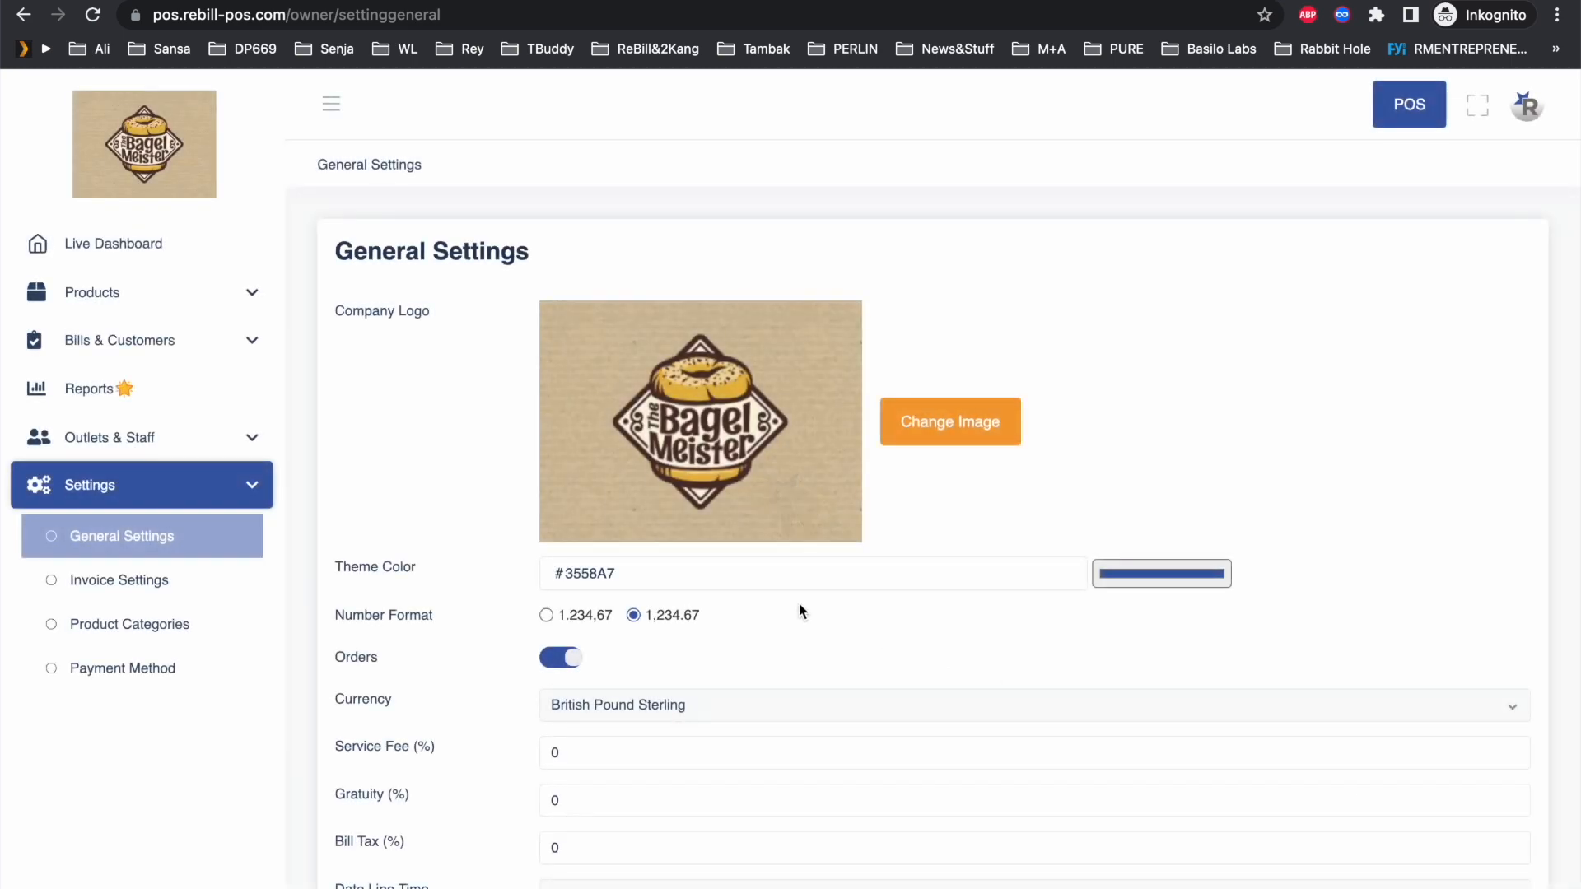
# Step: Return to the Live Dashboard, now showing turnover as GBP 0.00
pyautogui.click(107, 247)
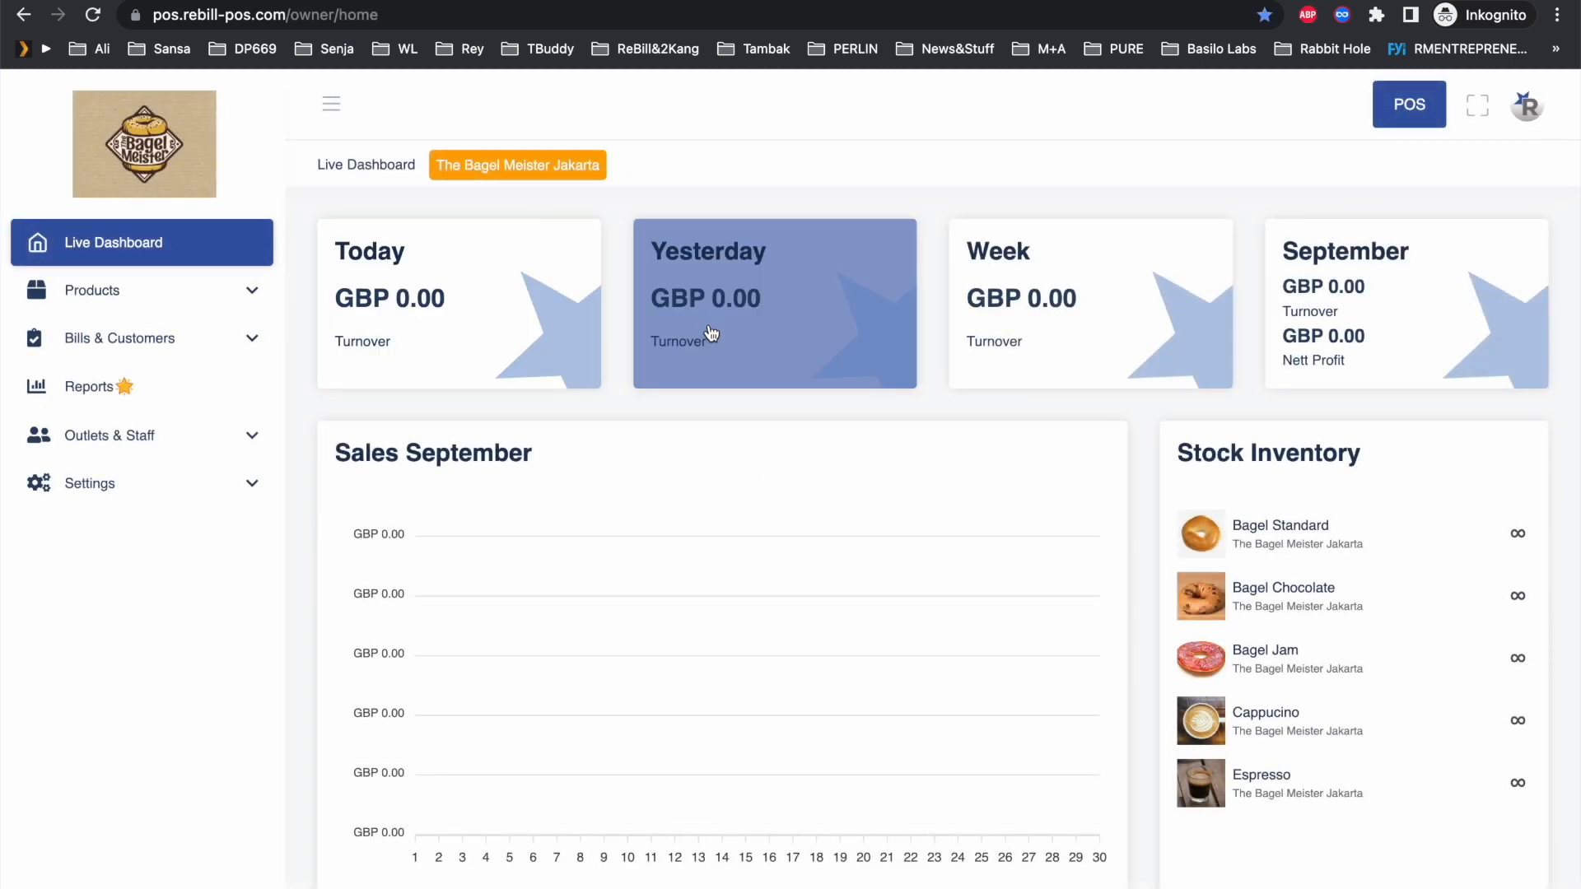